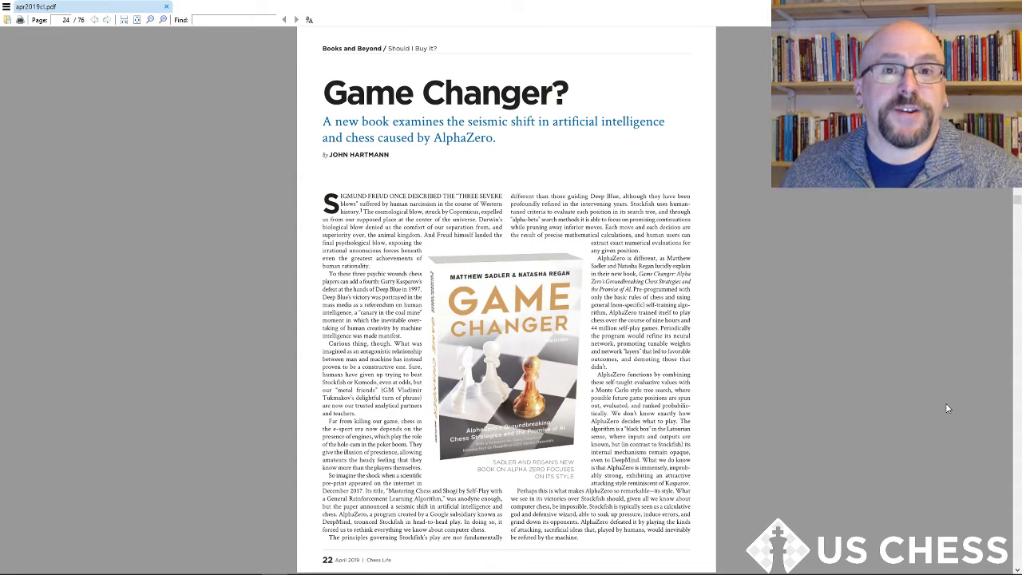
scroll(597, 317, "down", 10)
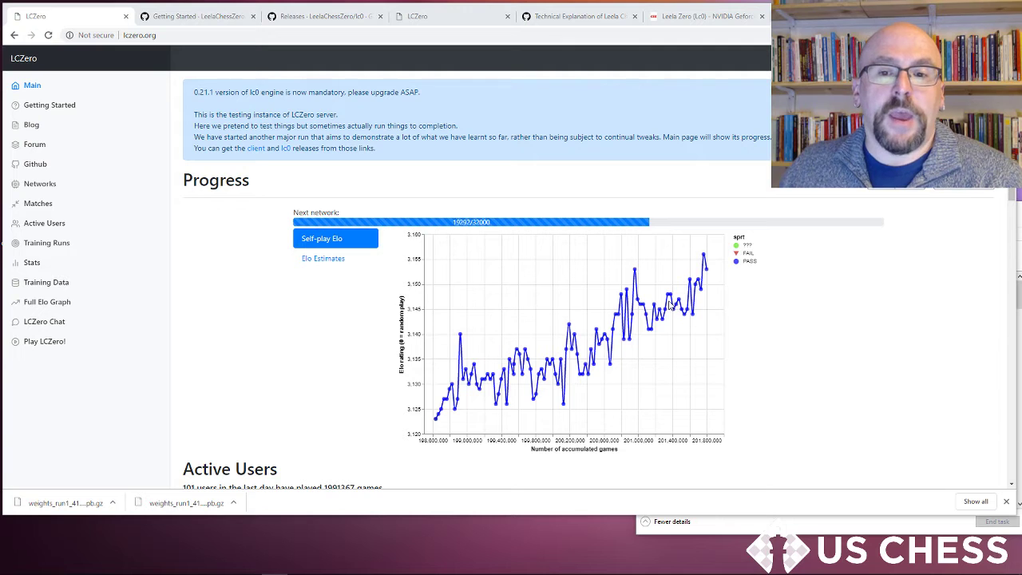
Step: Open the Lc0 Getting Started wiki and highlight the Engine, Network and Client rows of its Basics table
mouse_move(626, 304)
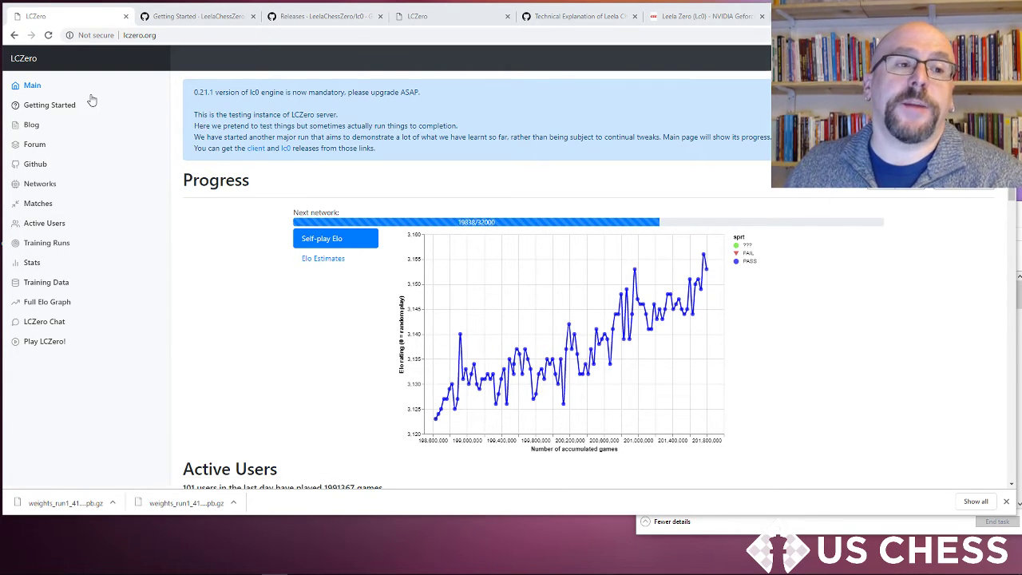
left_click(63, 106)
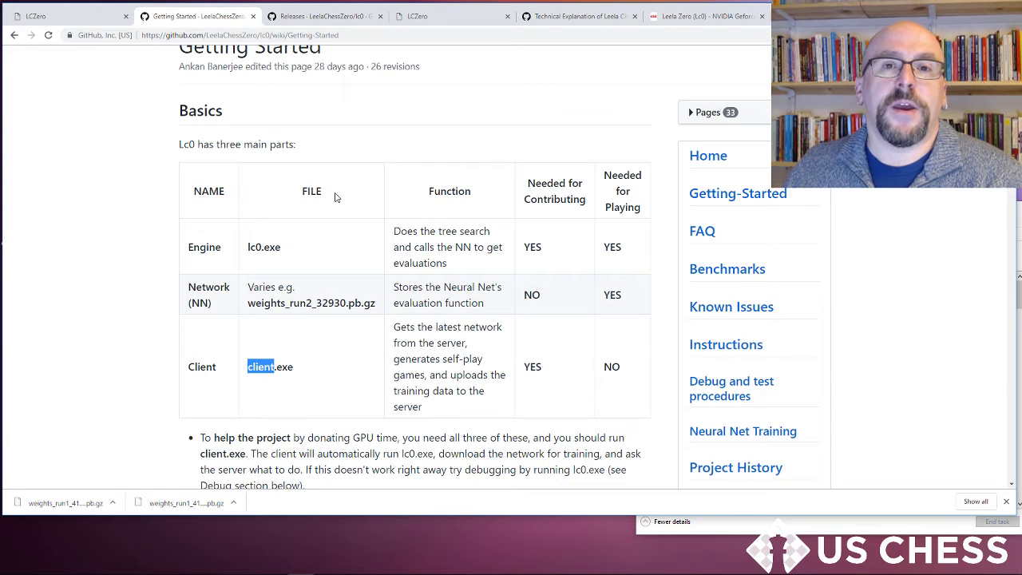
left_click(197, 248)
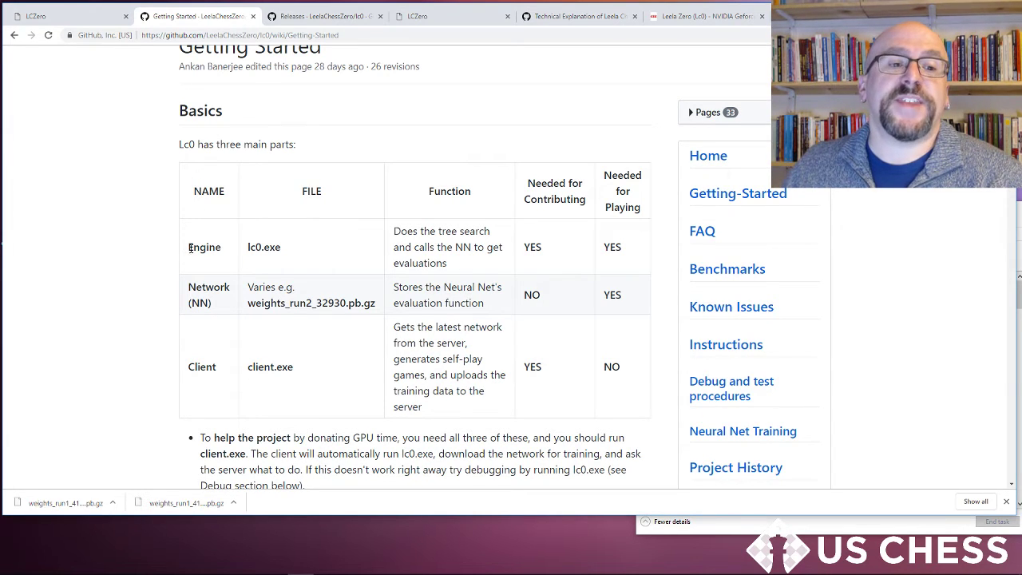
left_click_drag(190, 248, 342, 266)
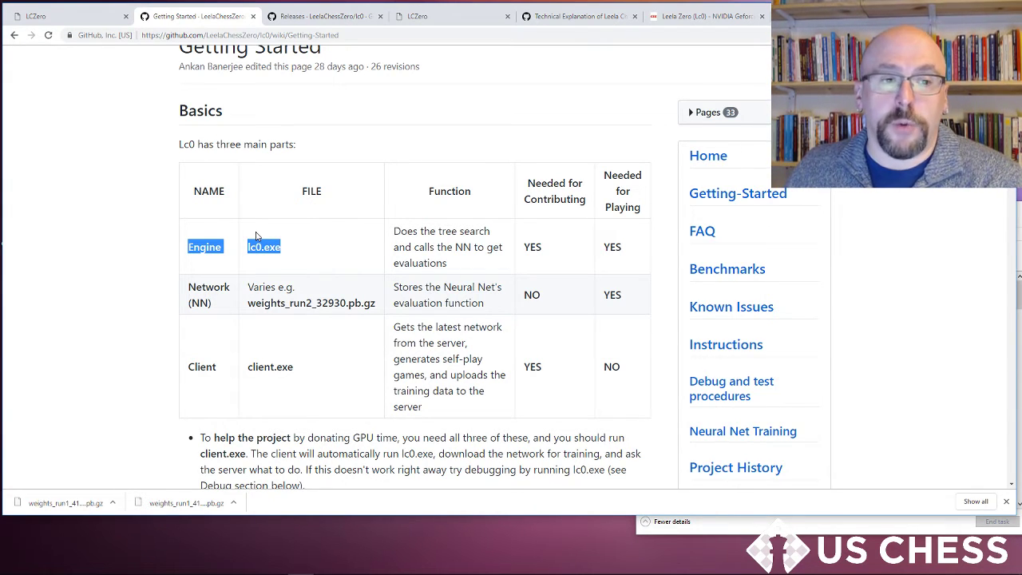
left_click(235, 289)
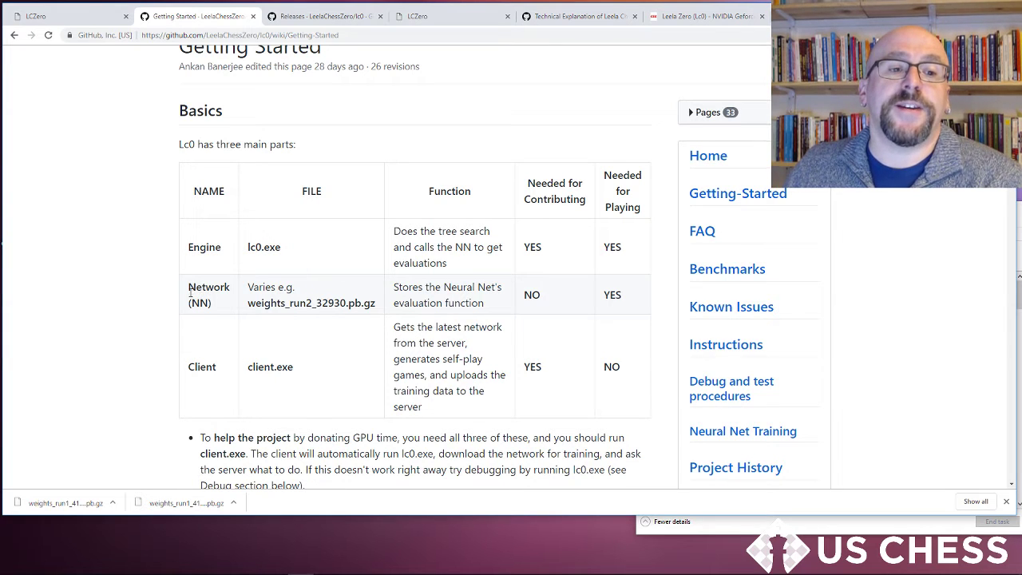
left_click_drag(190, 293, 363, 310)
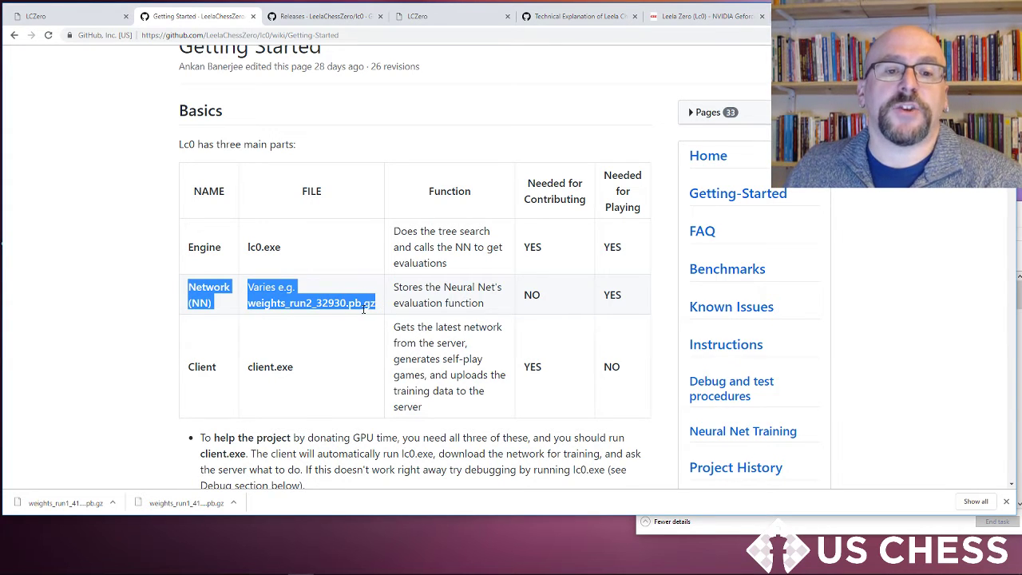
left_click(248, 364)
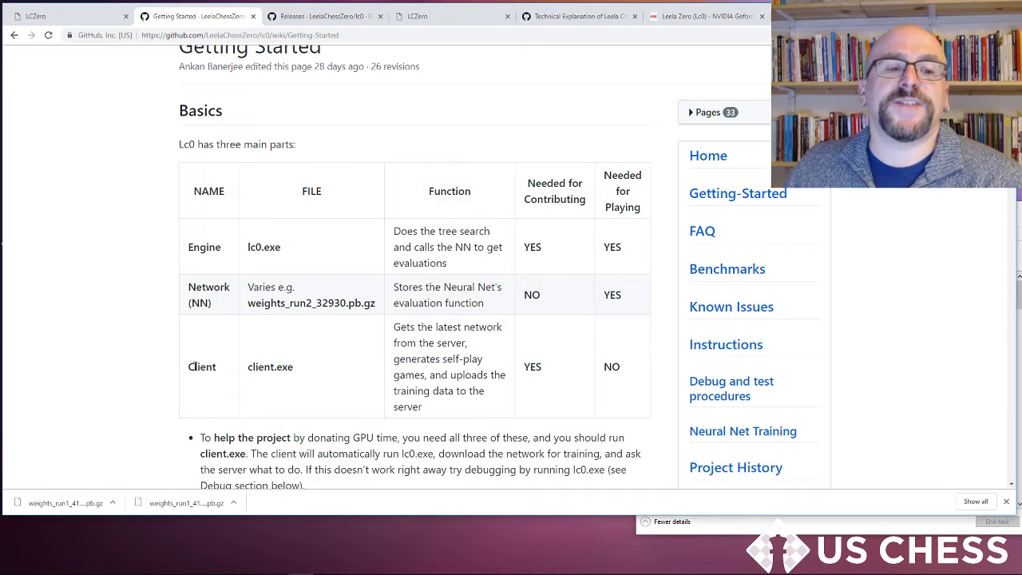
double_click(194, 367)
left_click_drag(253, 363, 315, 366)
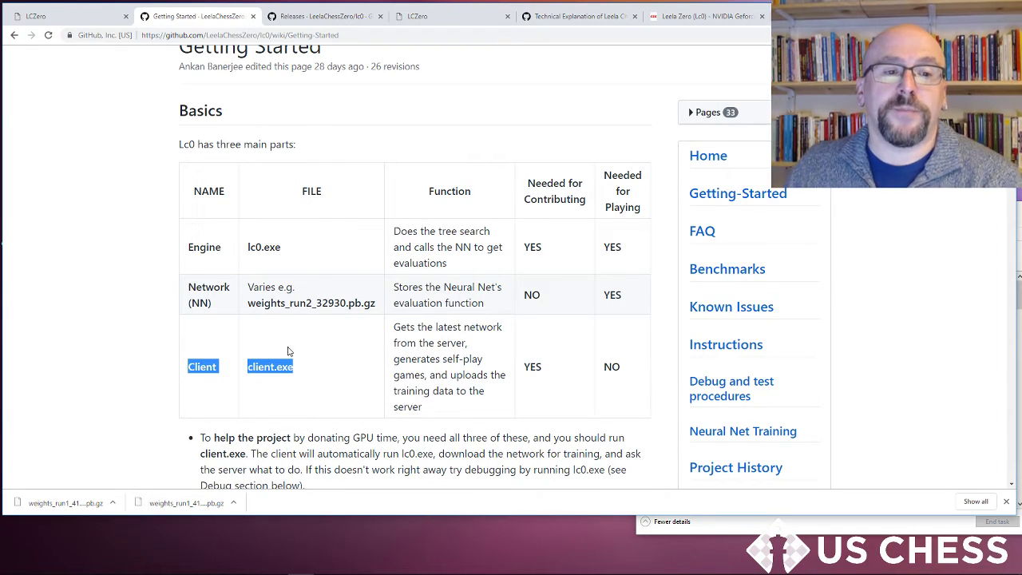
double_click(271, 249)
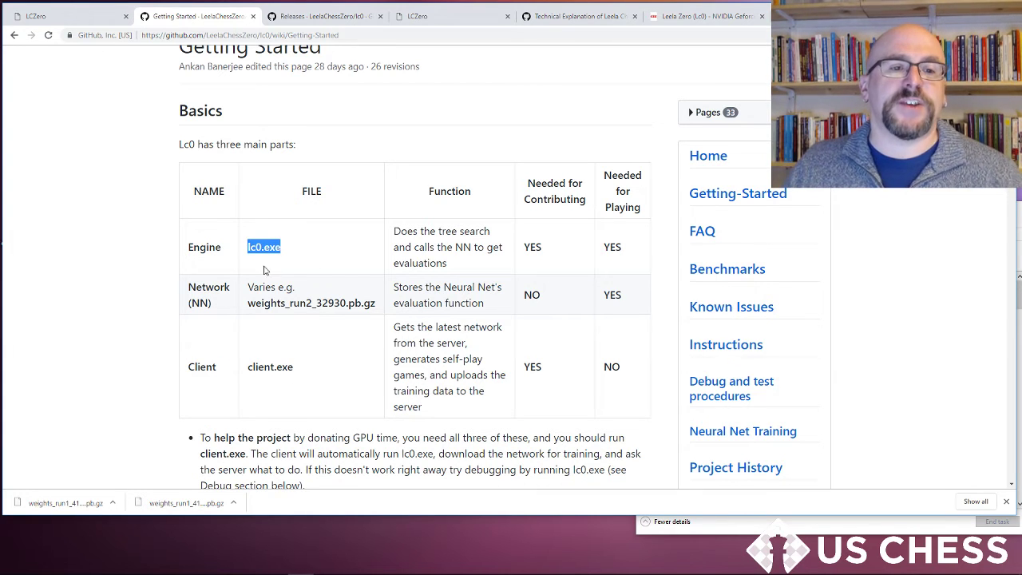
double_click(277, 366)
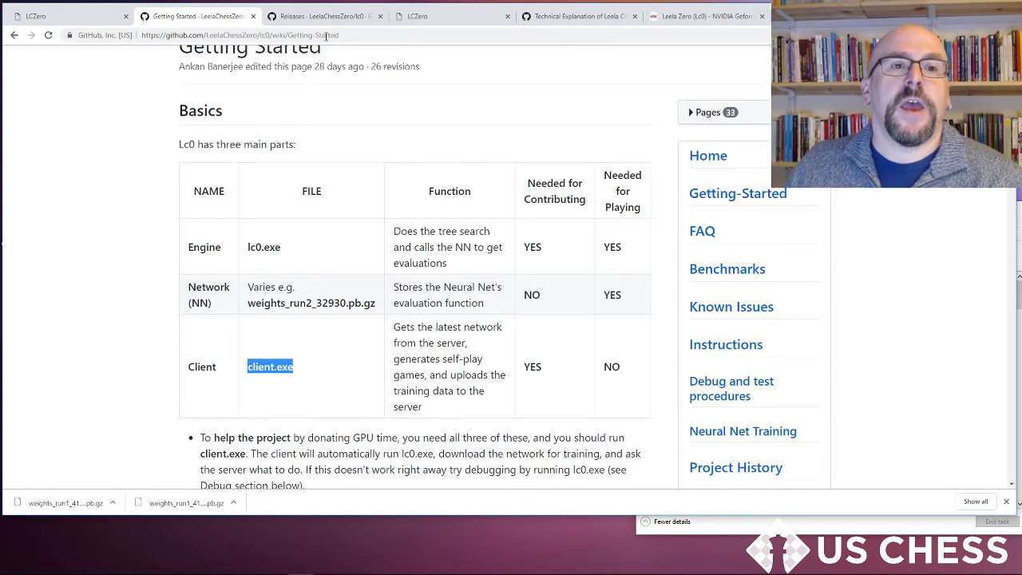
Step: Review the Lc0 releases page, the Getting Started downloading section and the v0.21.1 release assets
left_click(325, 16)
scroll(473, 283, "up", 1)
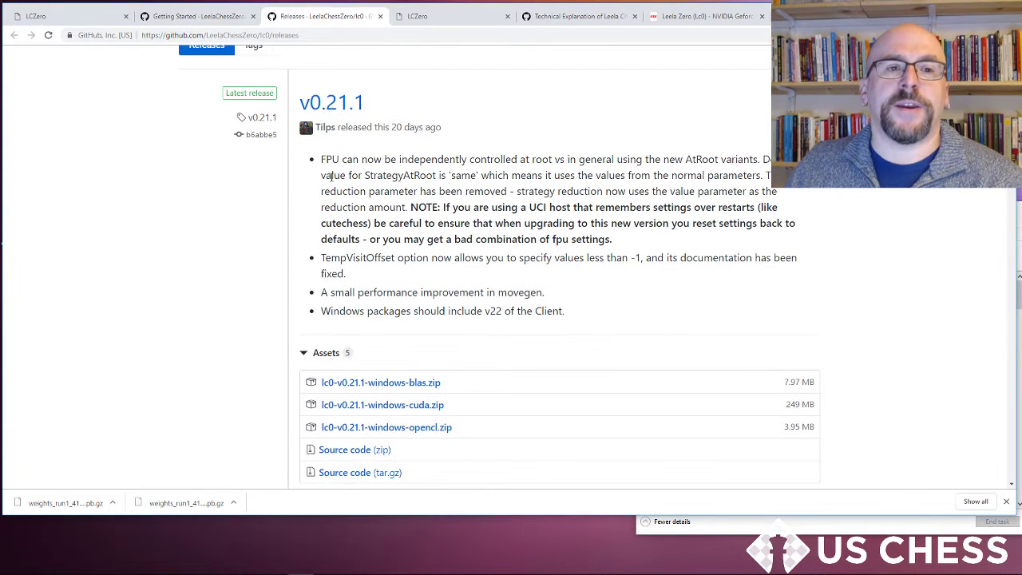
left_click(83, 16)
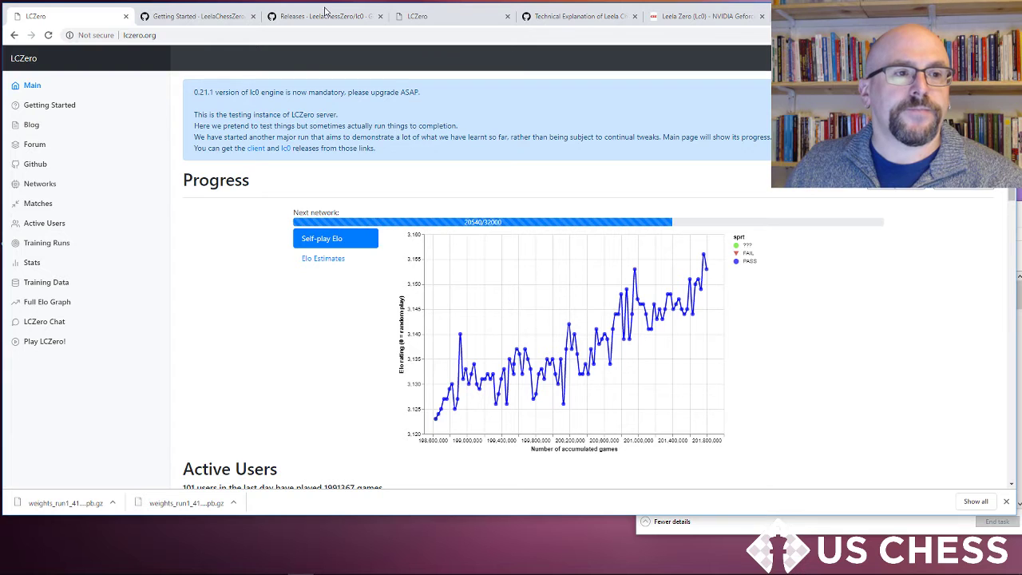
left_click(227, 17)
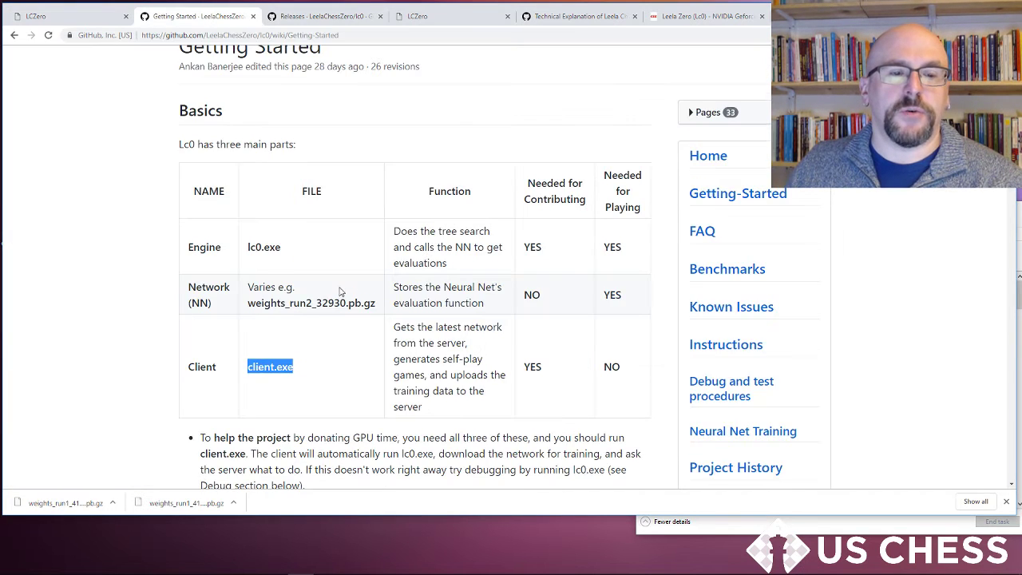
scroll(344, 292, "down", 5)
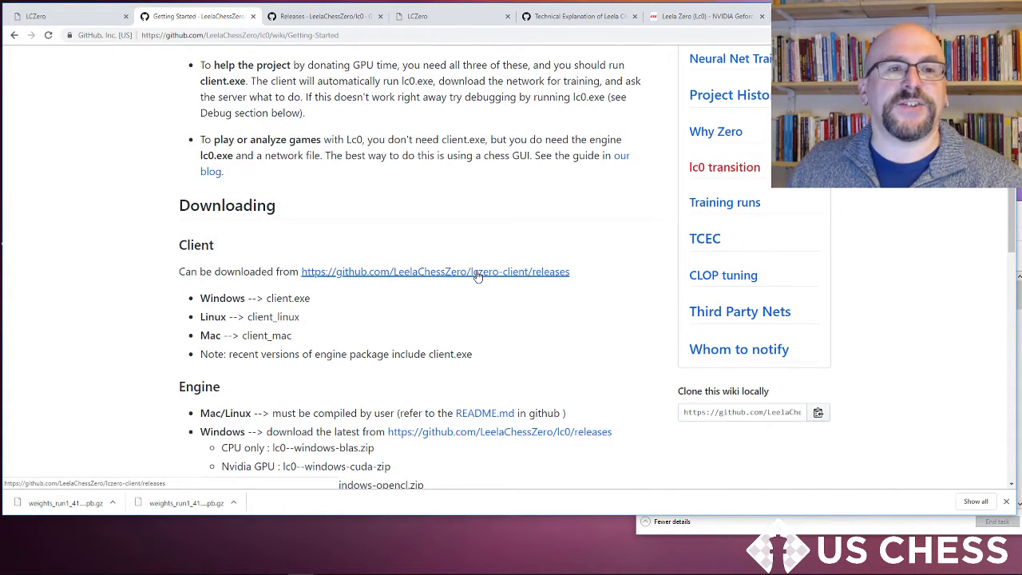
left_click(324, 16)
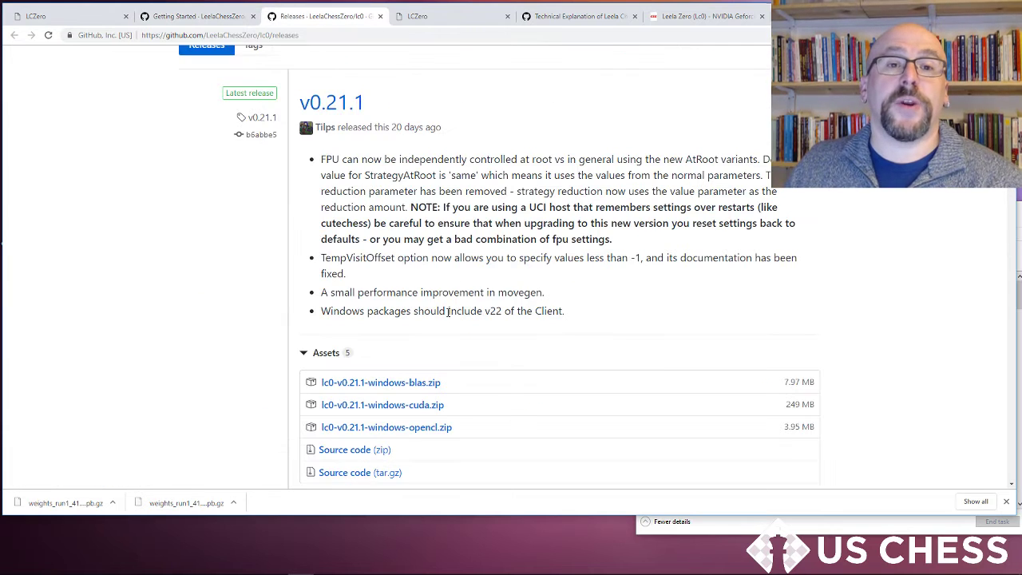
scroll(489, 293, "down", 1)
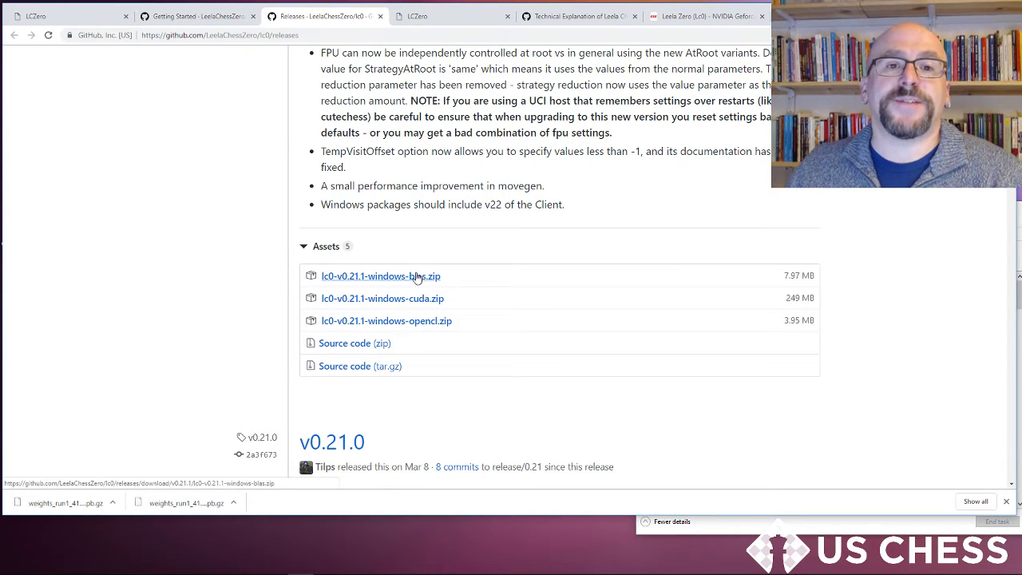
Step: Open the LCZero Networks page listing the trained networks and reload it
left_click(62, 16)
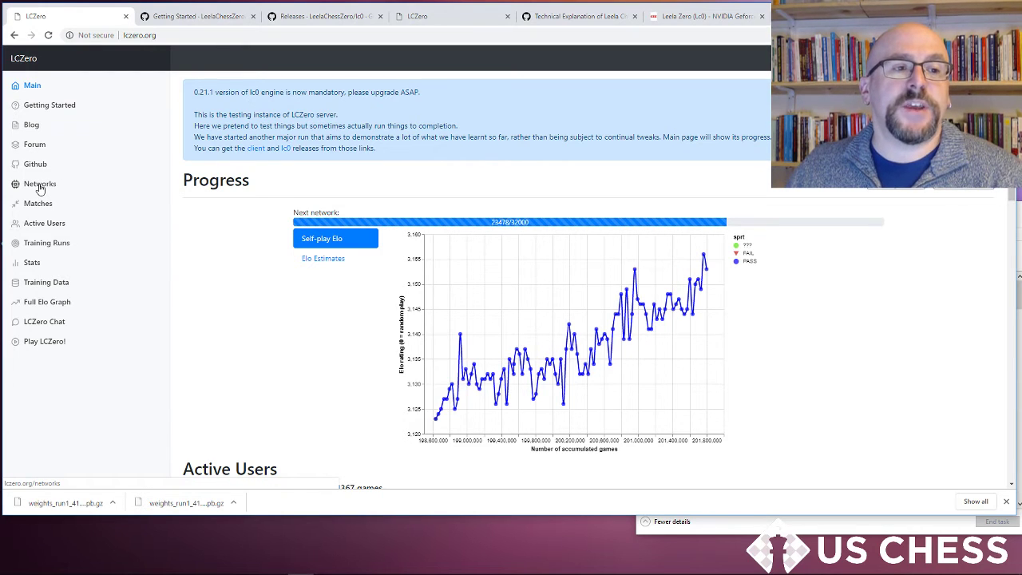
left_click(463, 16)
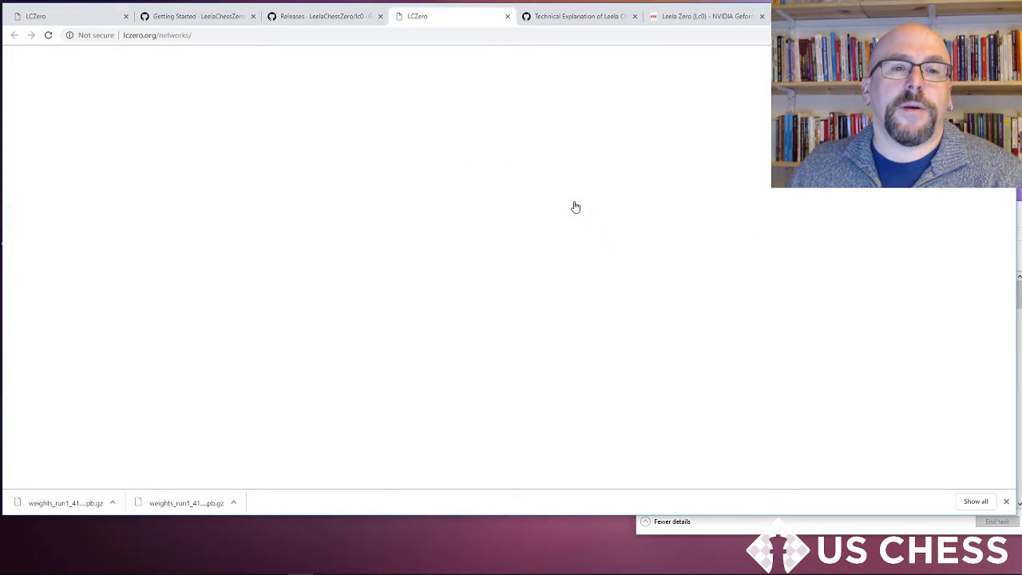
left_click(48, 35)
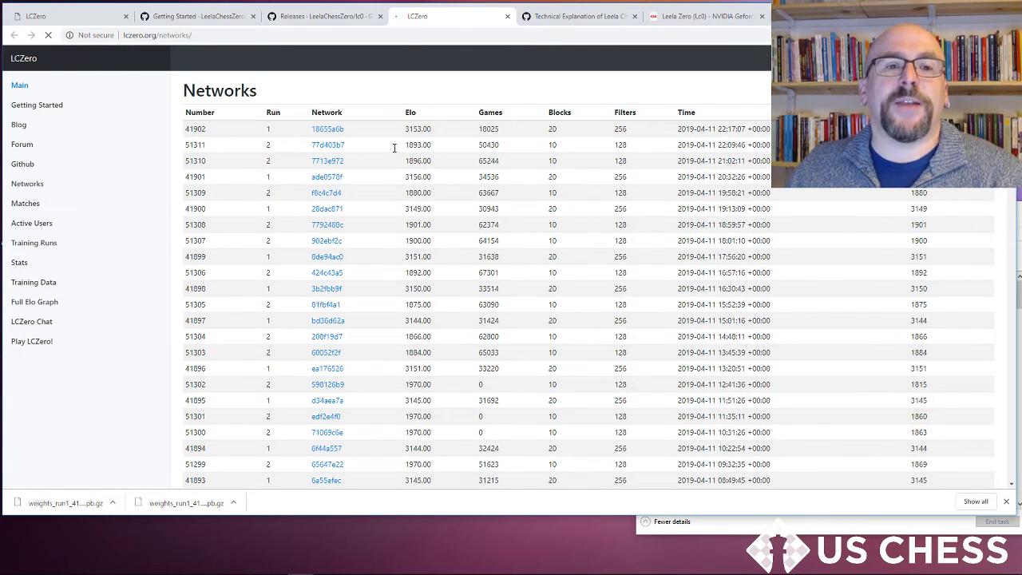
Step: Start downloading network 18655a6b, then cancel the download and close the downloads bar
left_click(326, 134)
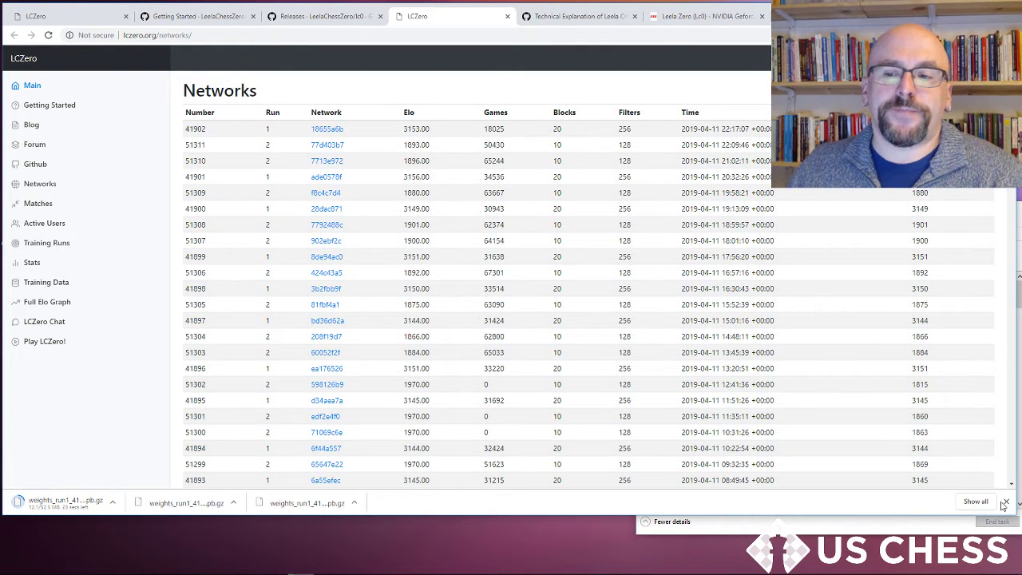
left_click(112, 502)
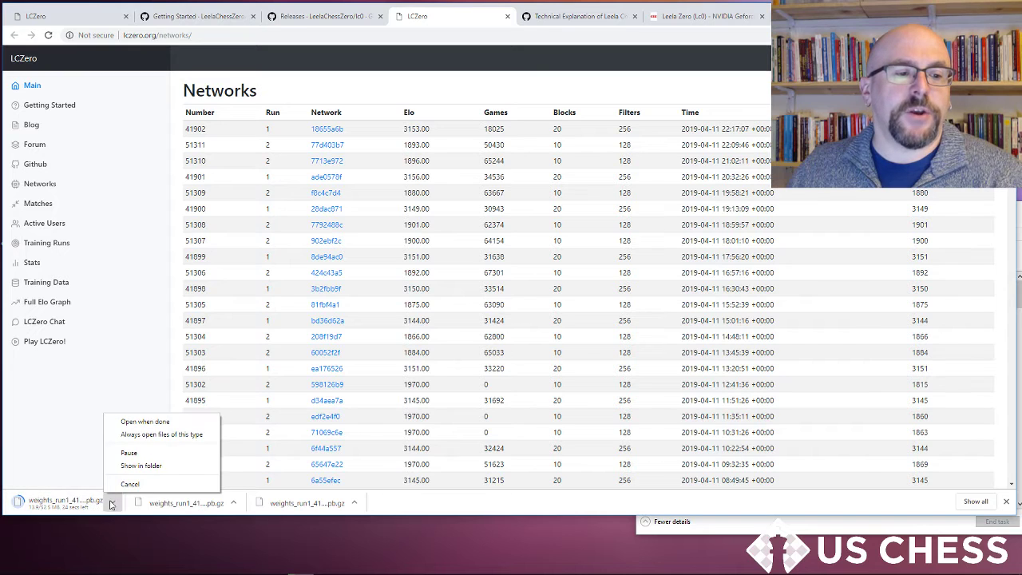
left_click(129, 484)
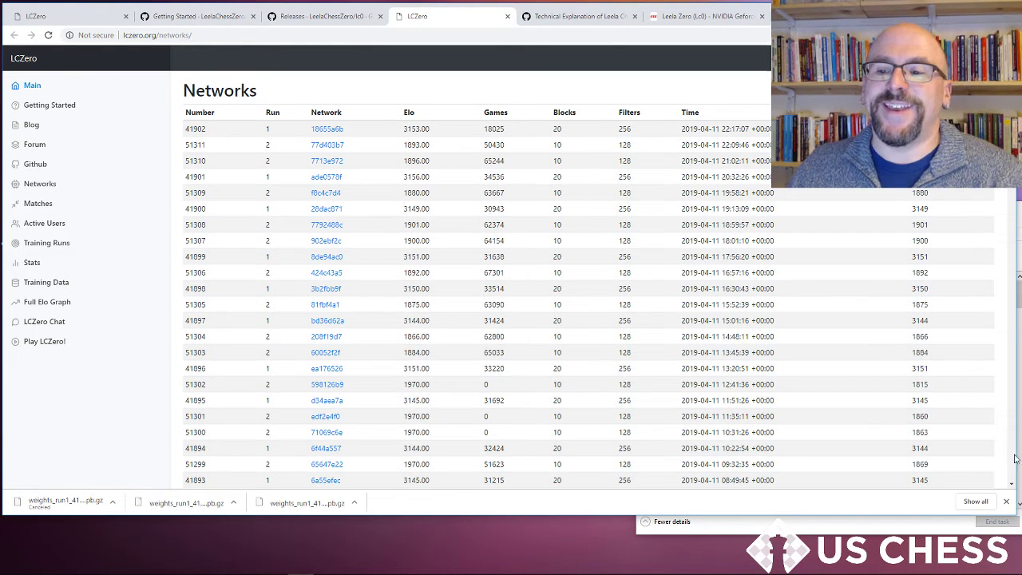
left_click(1006, 501)
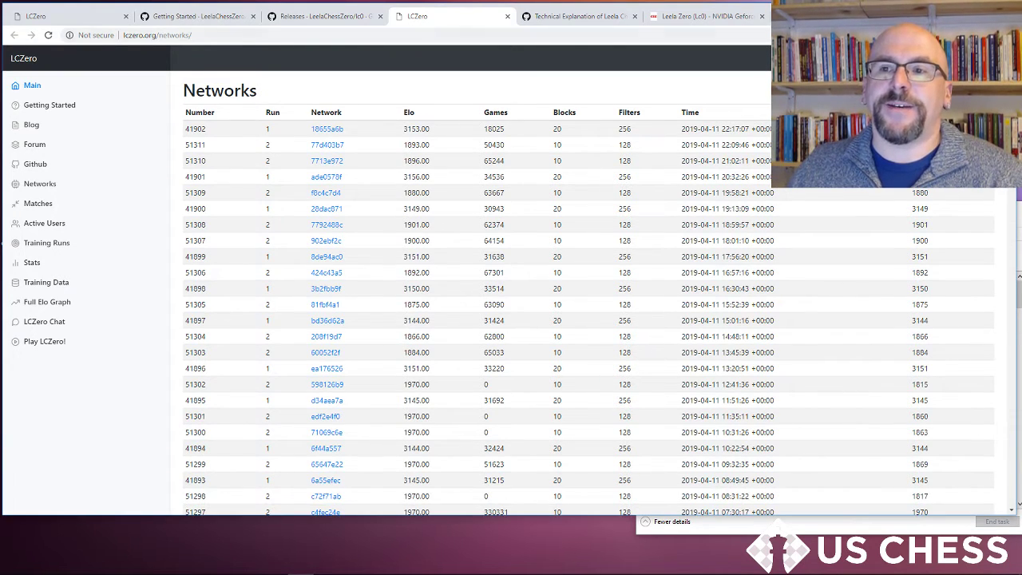
Step: Launch lc0.exe from the CUDA folder and close its console window
left_click(955, 10)
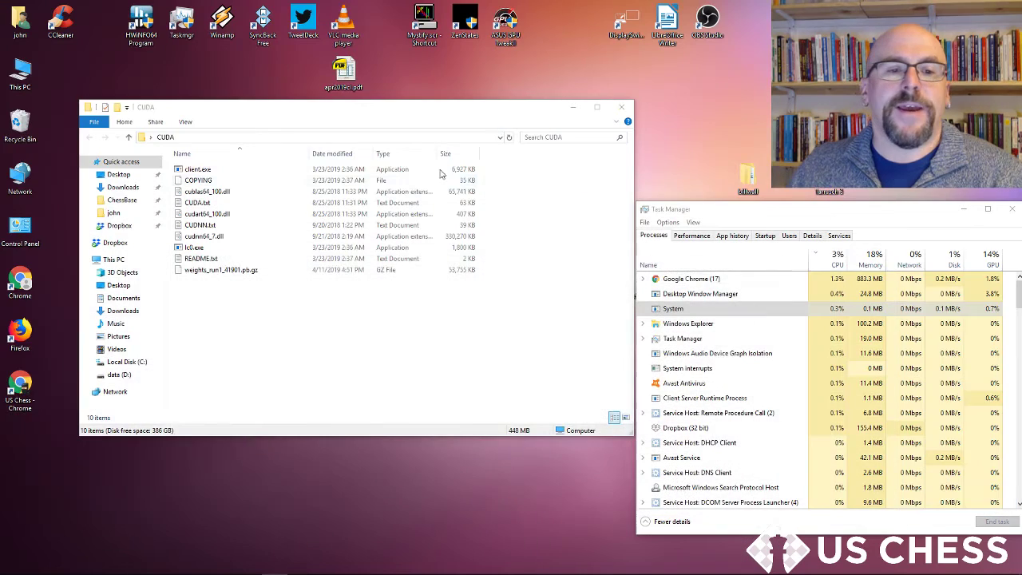
left_click(372, 321)
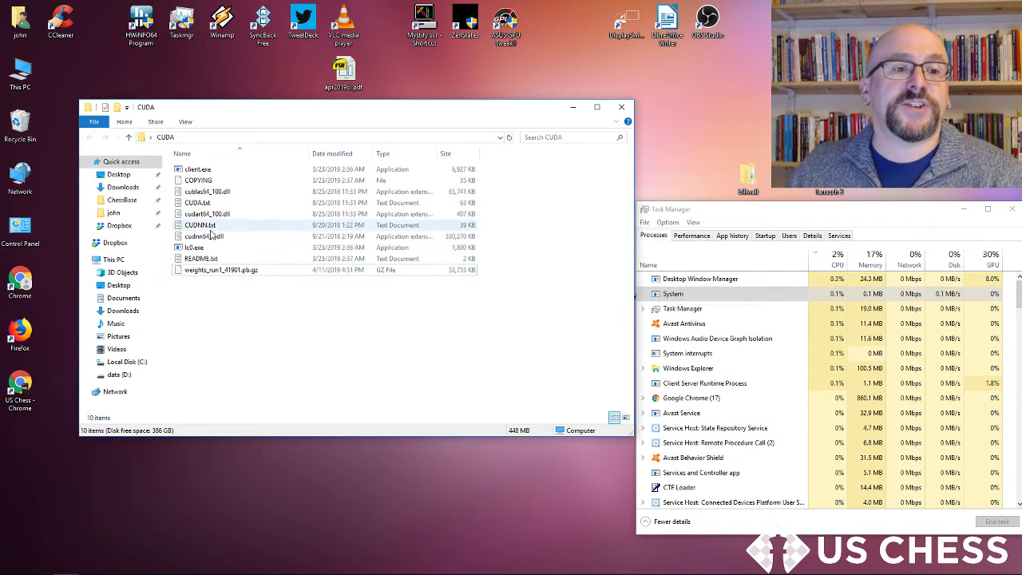
double_click(232, 248)
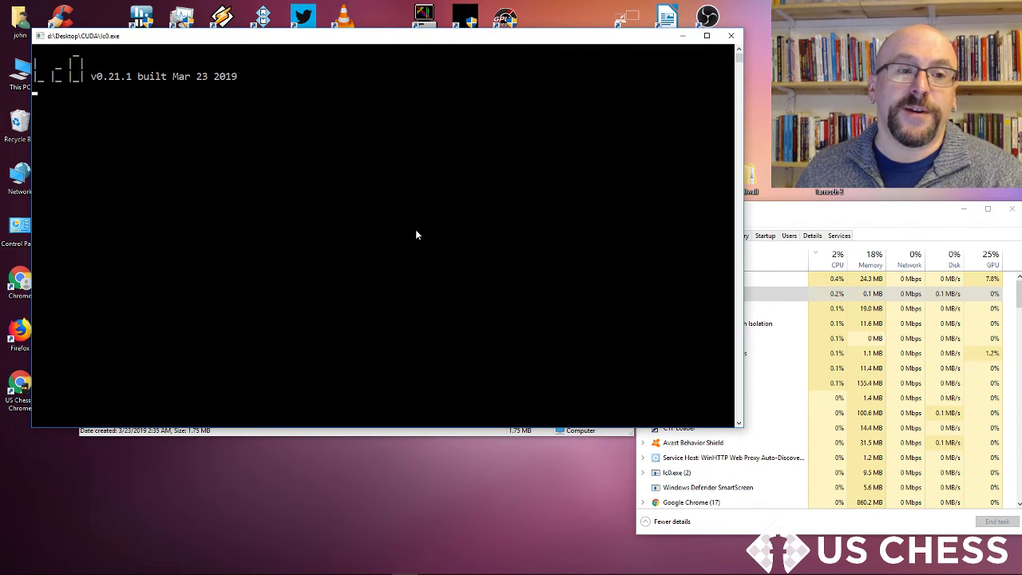
left_click(730, 35)
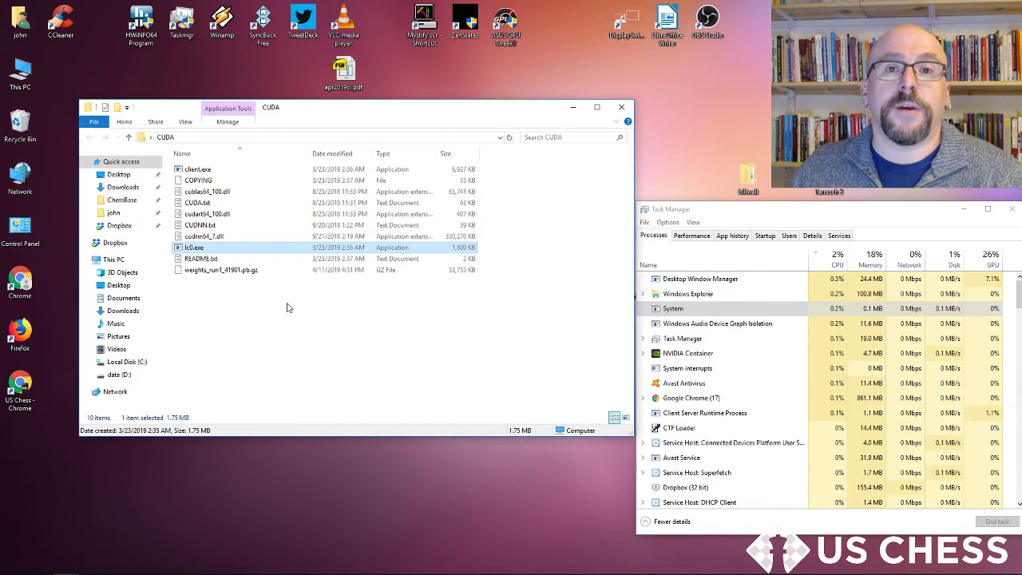
Step: Switch back to the browser to review the Getting Started and Releases pages again
mouse_move(182, 573)
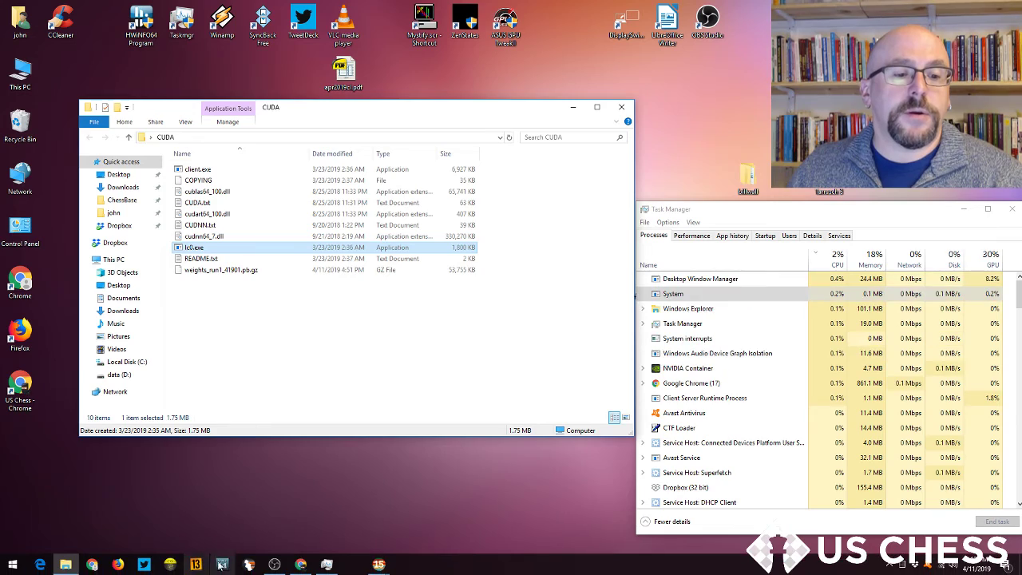
left_click(300, 564)
left_click(237, 13)
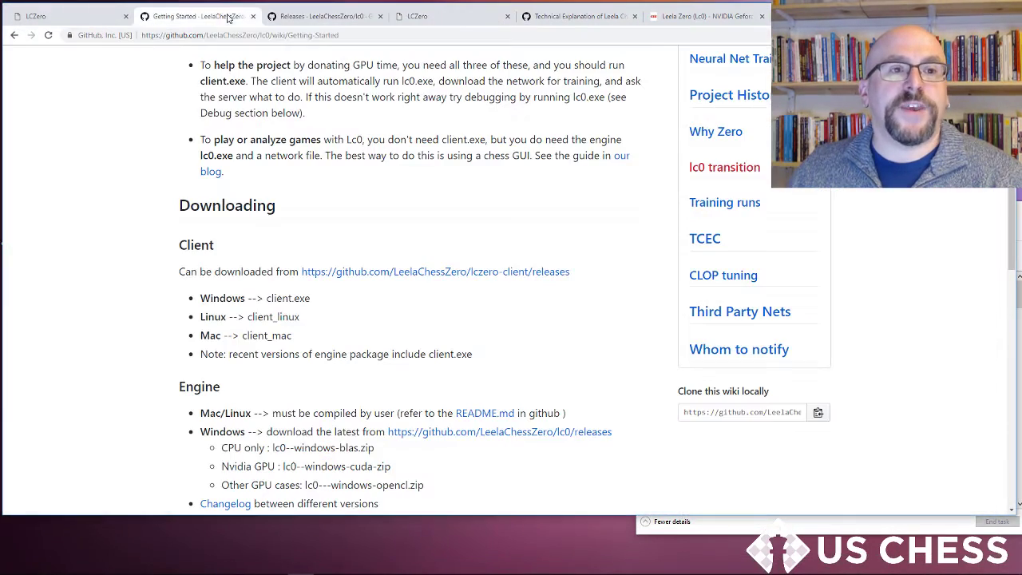
left_click(324, 16)
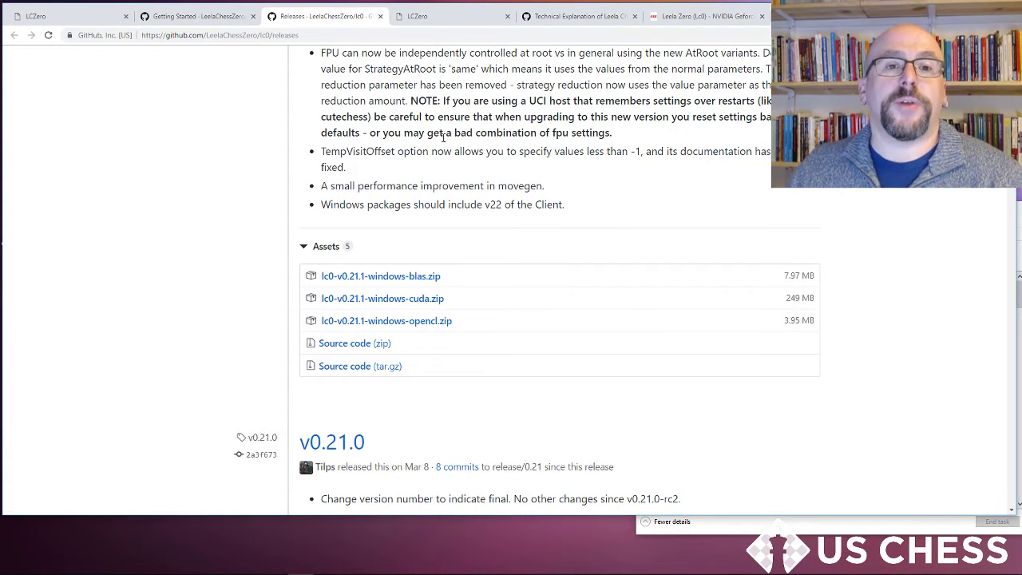
left_click(431, 16)
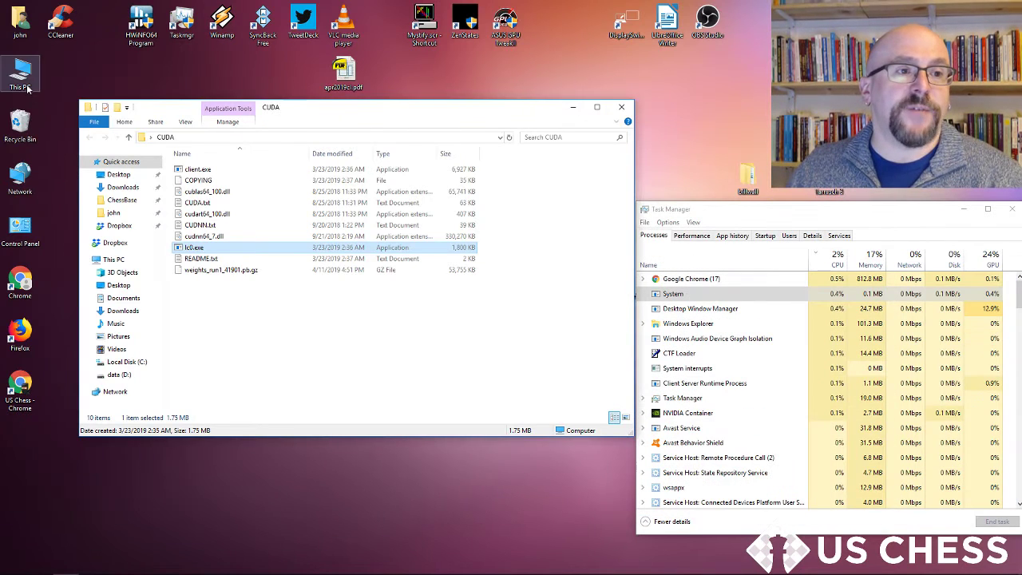
Step: Open the leela folder on data (D:) through This PC and close the CUDA folder window
double_click(27, 89)
double_click(399, 312)
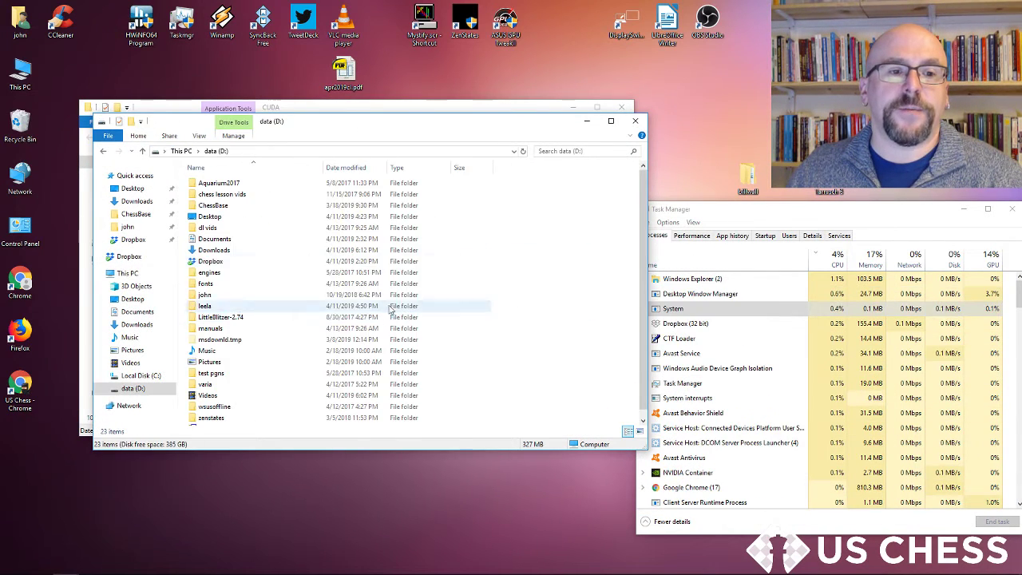
double_click(256, 307)
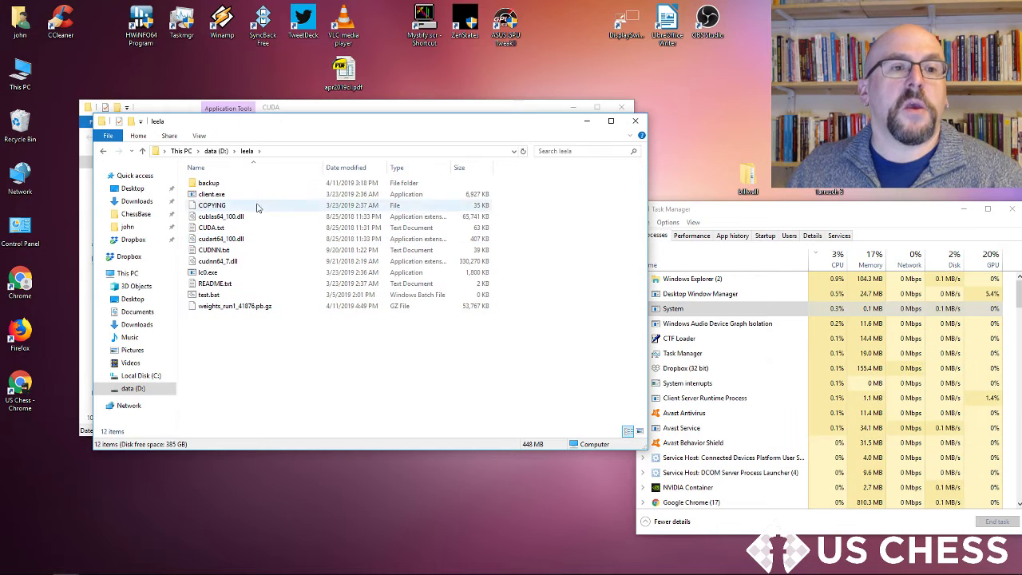
left_click(626, 107)
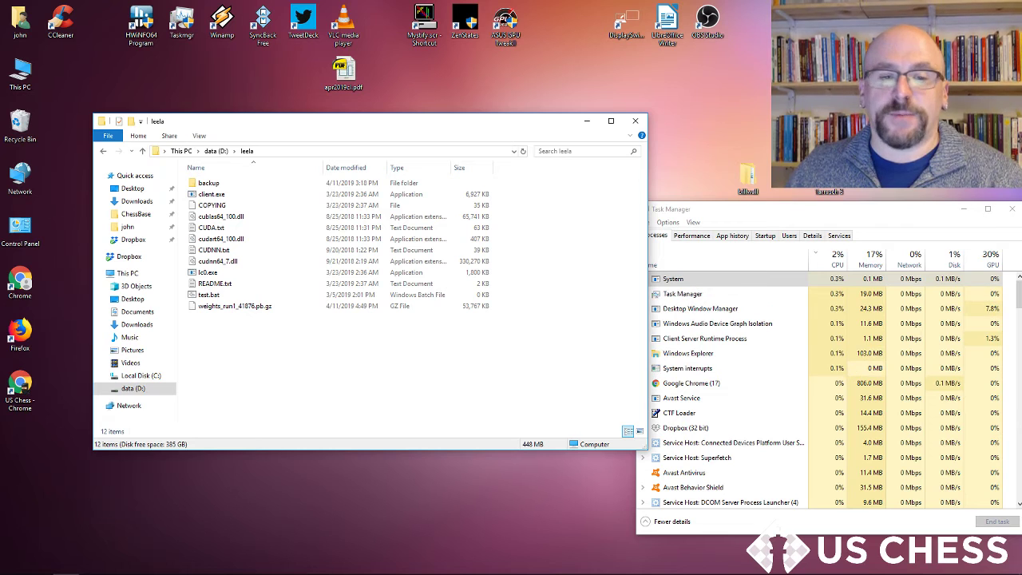
Step: Switch to ChessBase and open the Aronson–Keres 1957 game from the Soviet Championships database
left_click(378, 565)
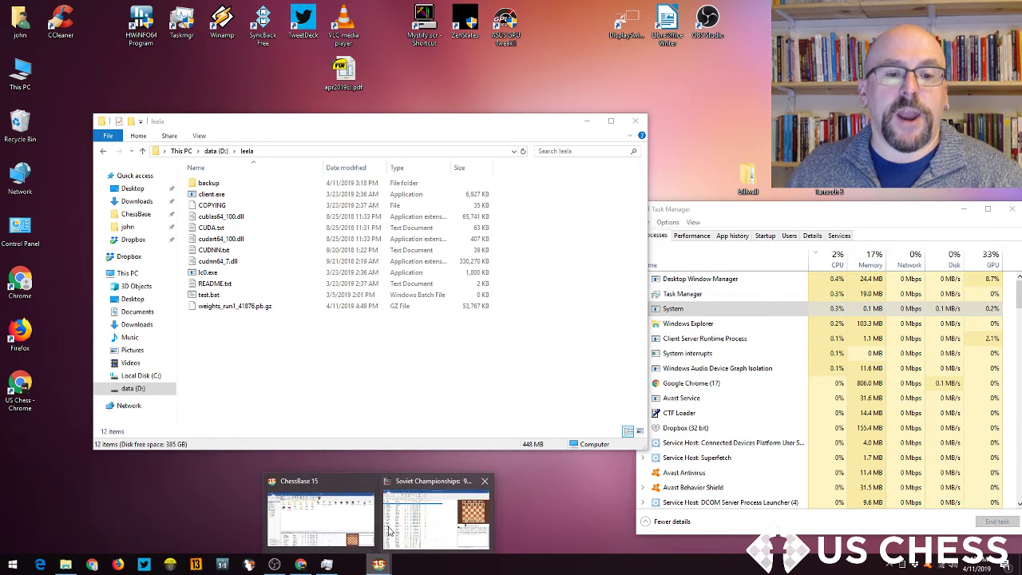
left_click(335, 526)
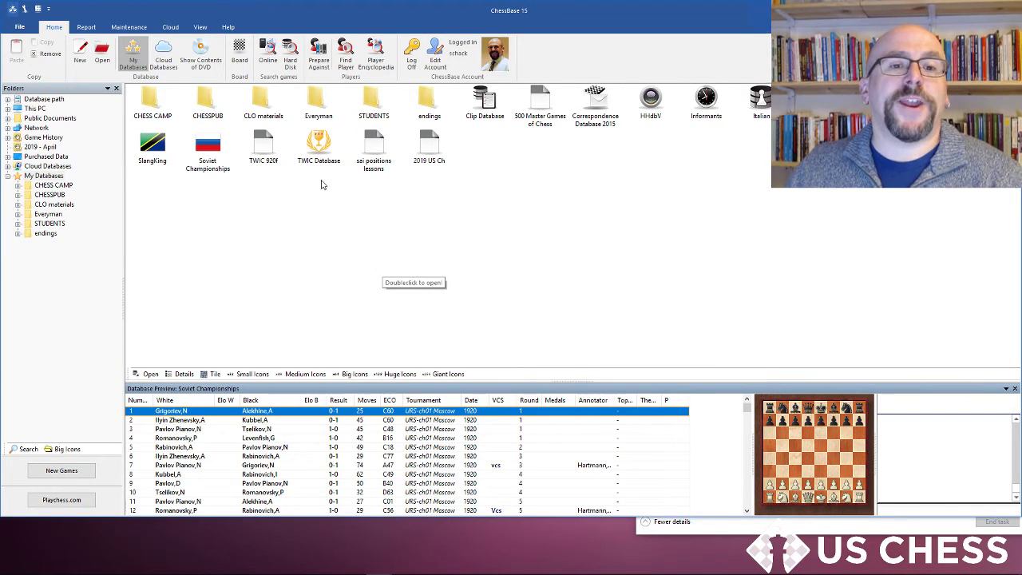
left_click(379, 564)
left_click(414, 540)
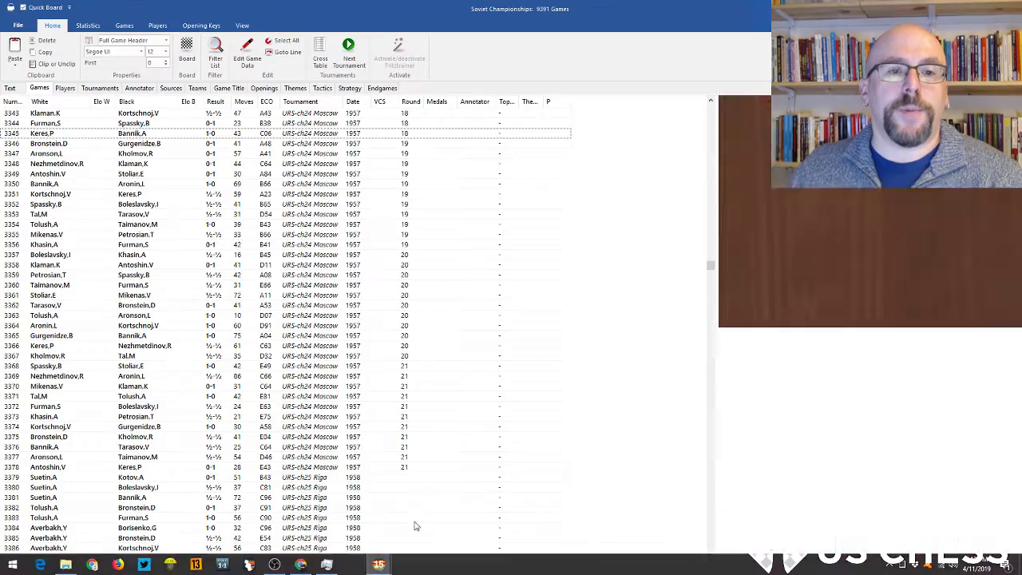
scroll(193, 259, "up", 14)
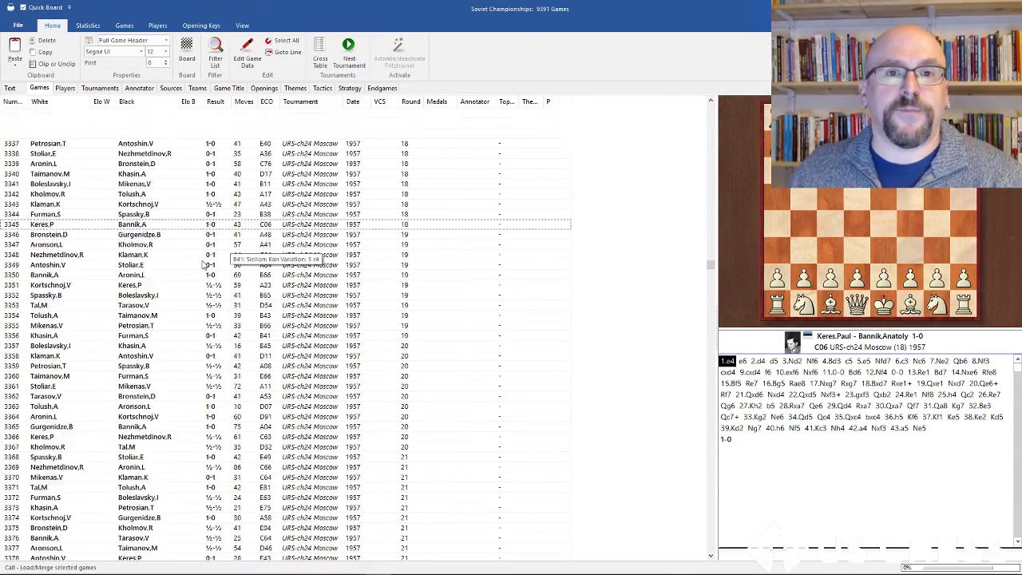
scroll(169, 274, "up", 4)
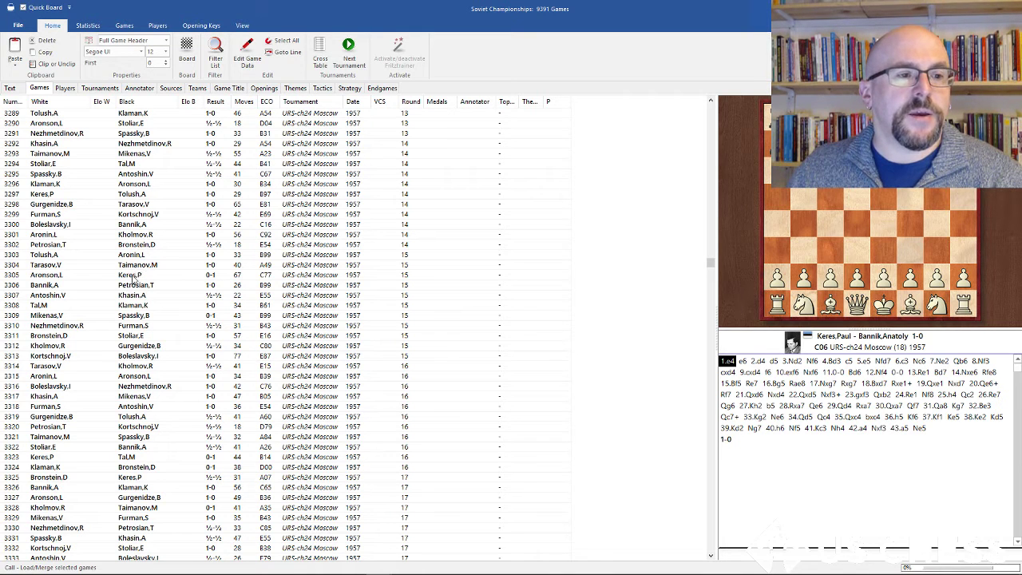
double_click(131, 276)
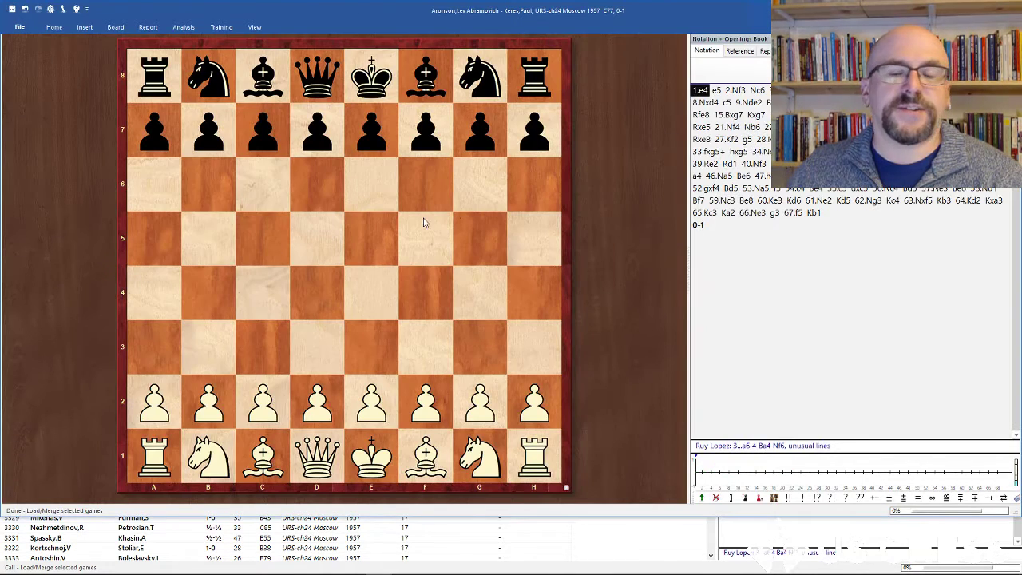
Step: Create a new UCI engine, choosing lc0.exe in the D:\leela folder as the engine file
left_click(63, 32)
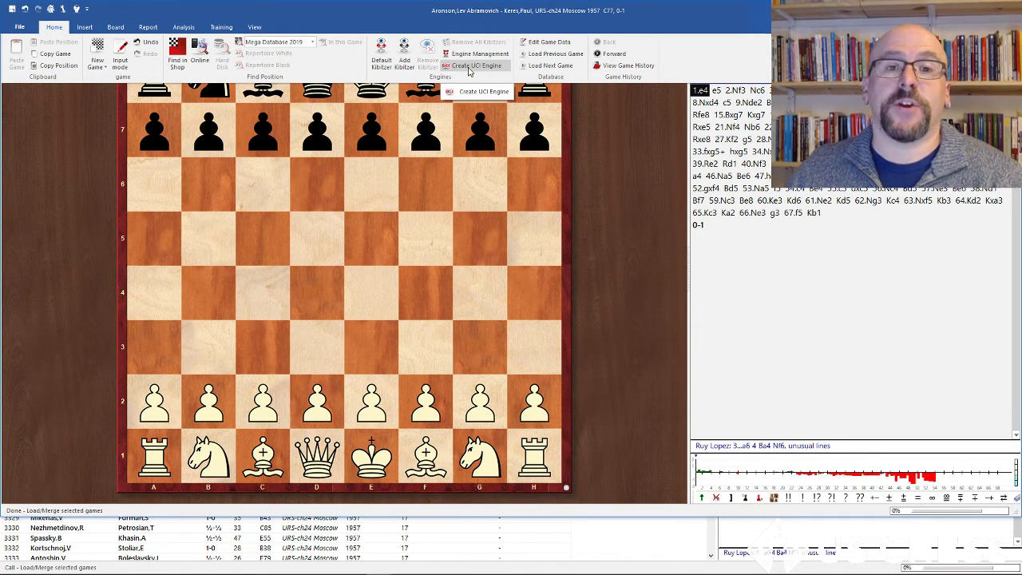
left_click(469, 68)
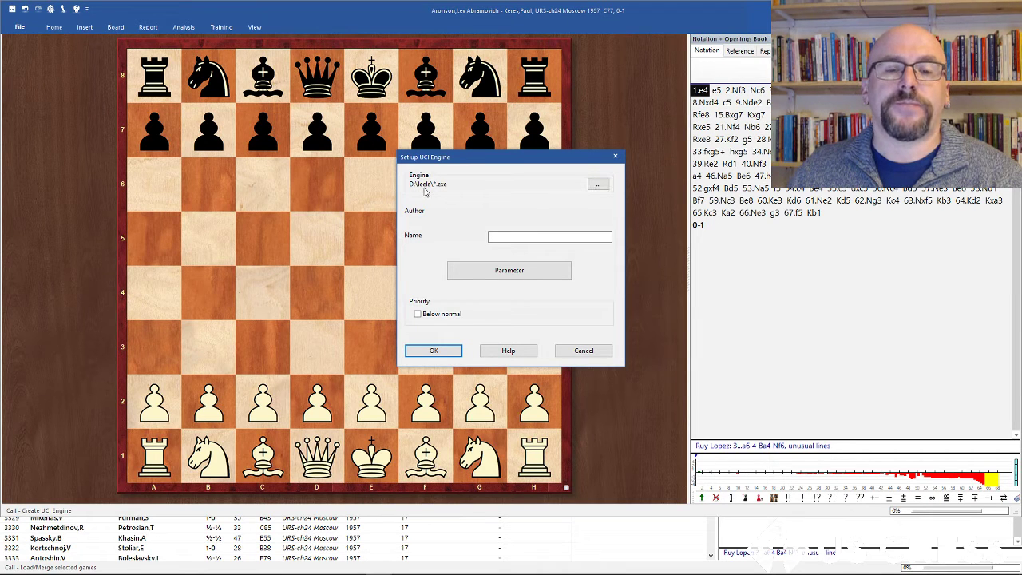
left_click(592, 185)
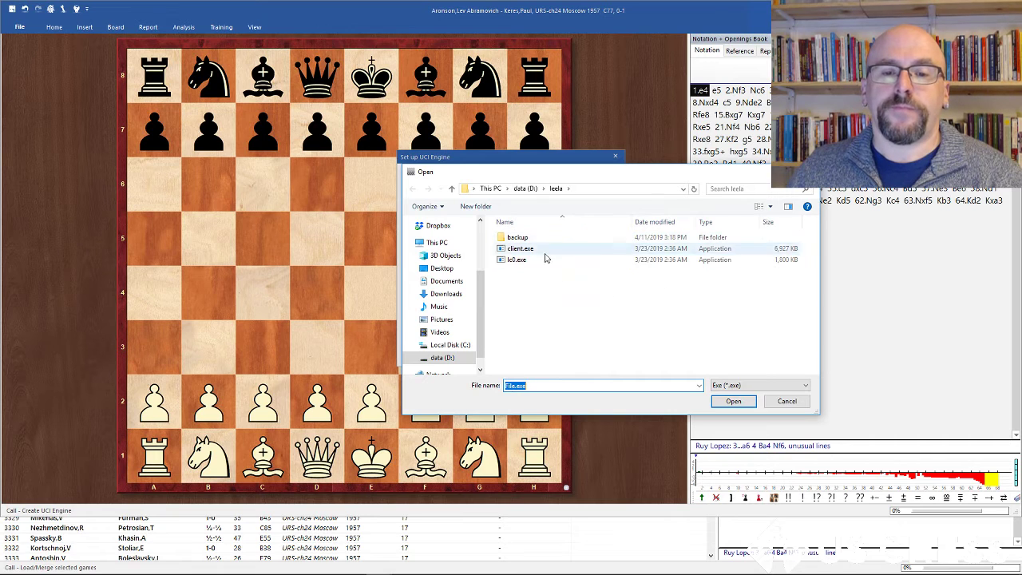
left_click(521, 260)
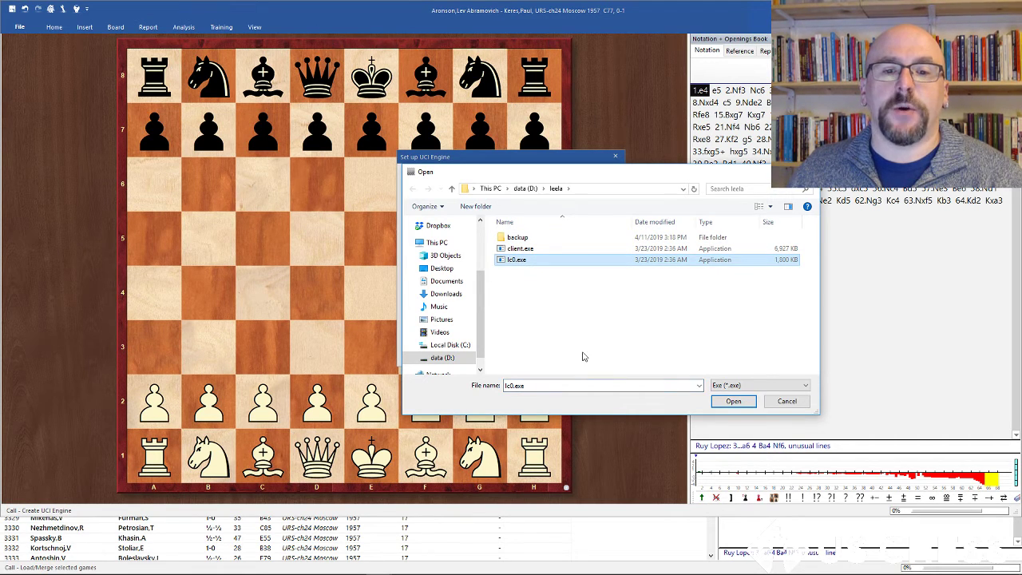
left_click(733, 402)
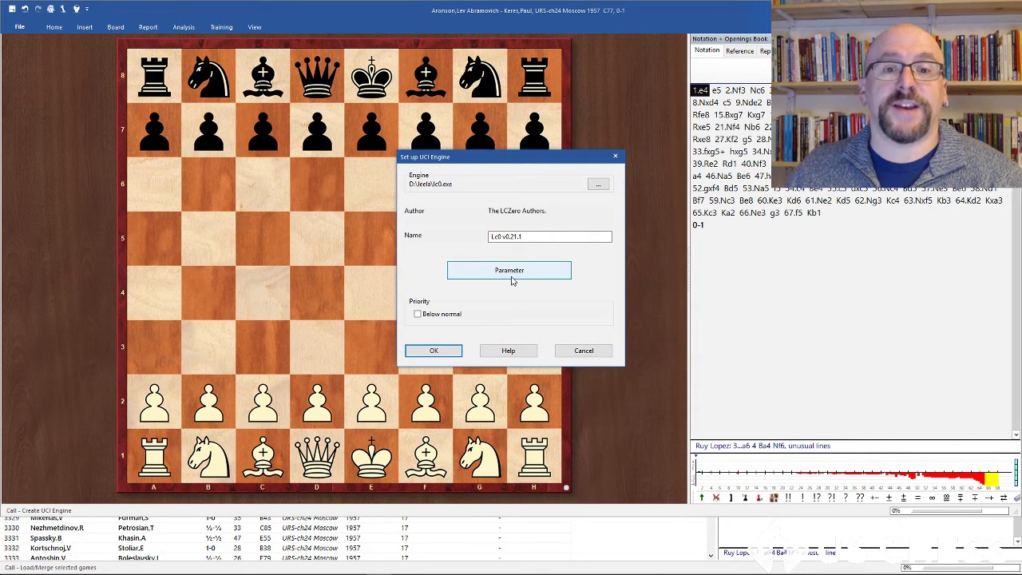
Step: Open the engine's parameters and set the Backend to cudnn-fp16
left_click(513, 274)
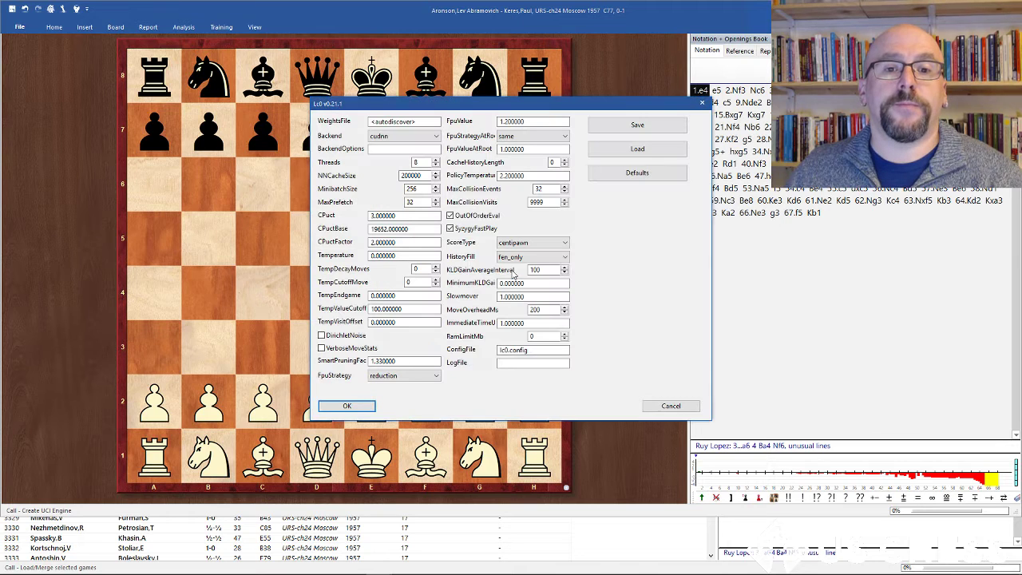
left_click(385, 137)
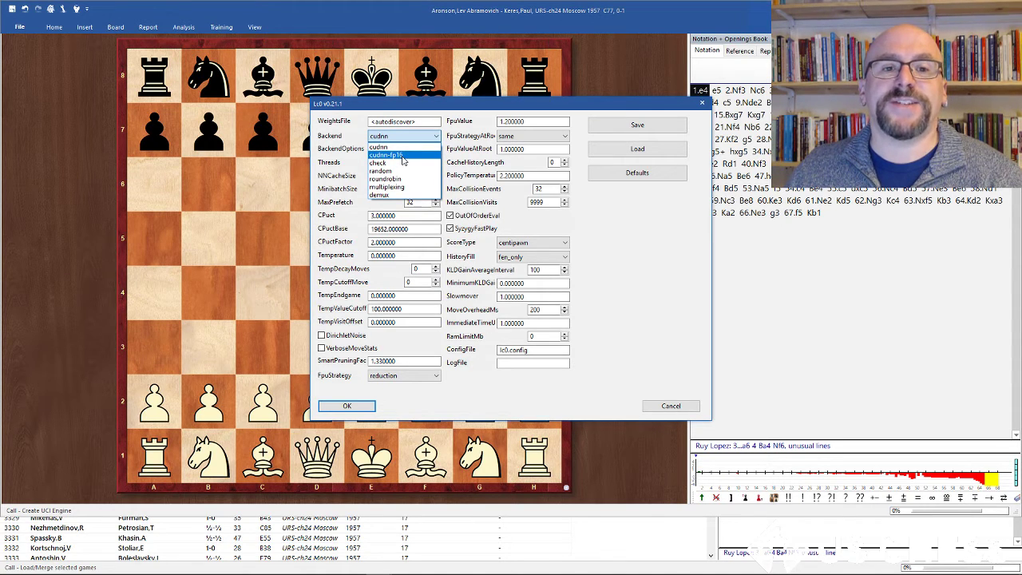
left_click(403, 157)
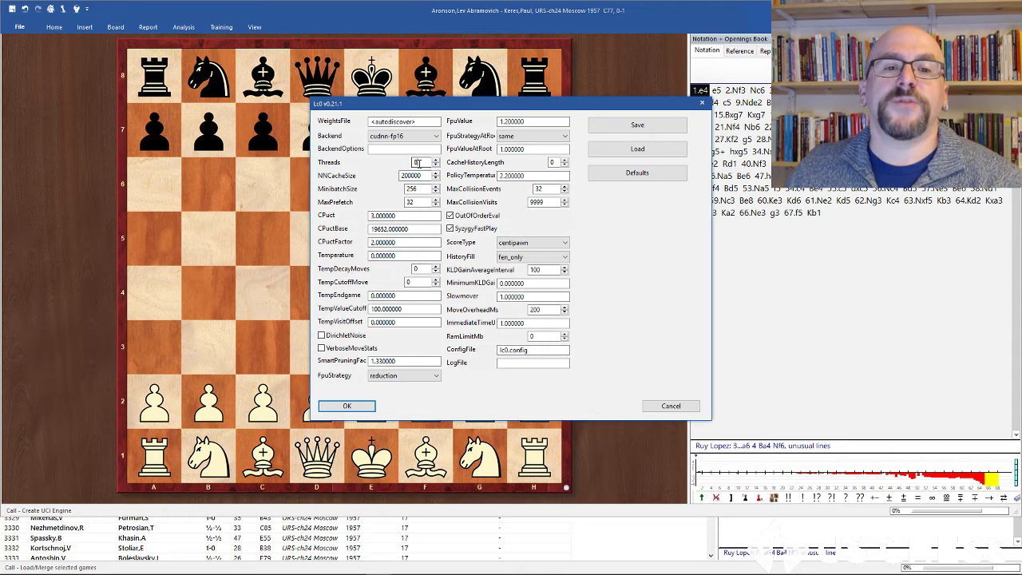
Step: Set the engine's Threads to 2 and NNCacheSize to 2000000
left_click_drag(427, 162, 404, 162)
type("23")
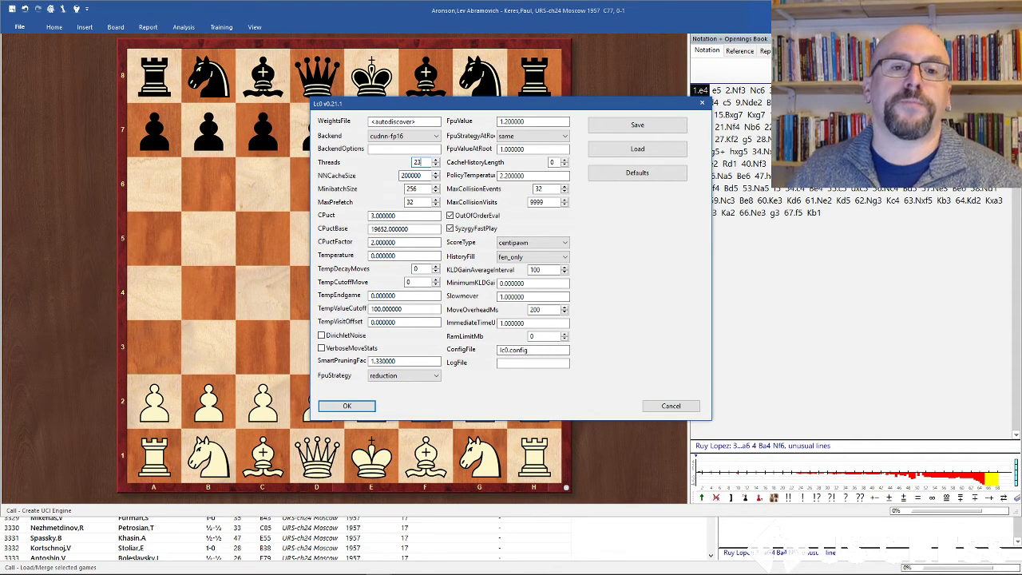
key("BackSpace")
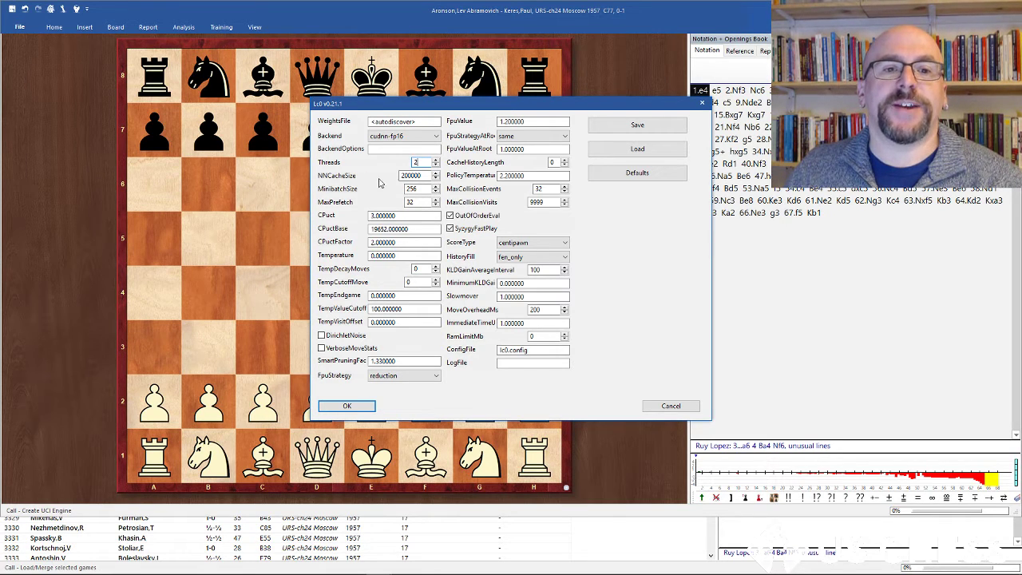
double_click(415, 175)
type("2000000")
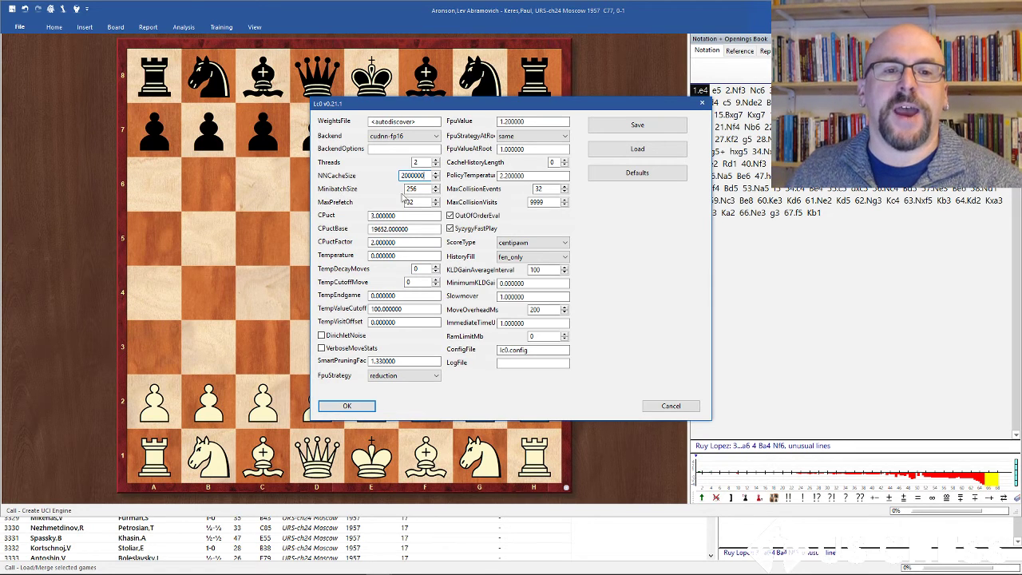
Step: Set MinibatchSize to 512, then confirm the parameters and the UCI engine setup
double_click(418, 189)
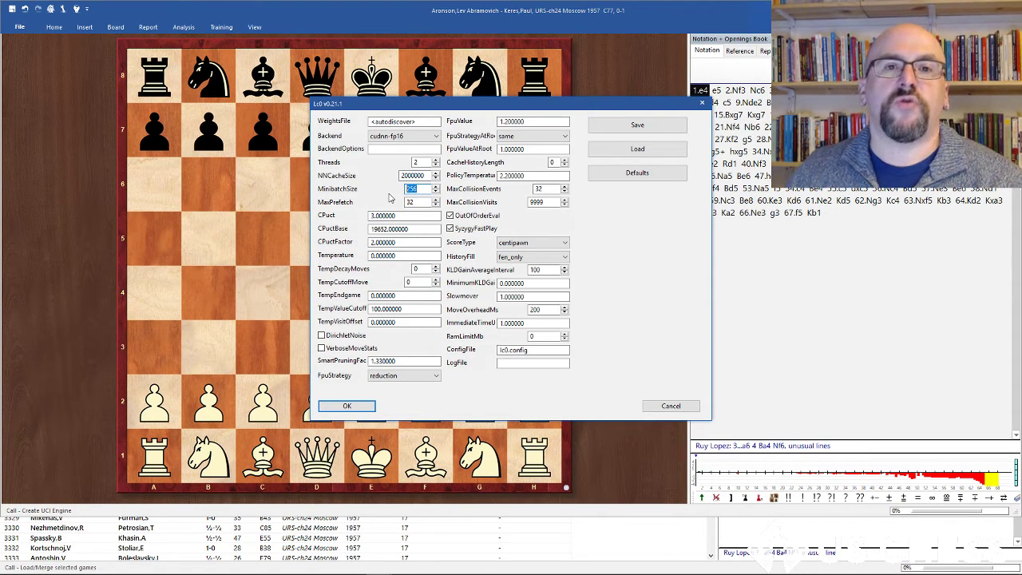
type("51")
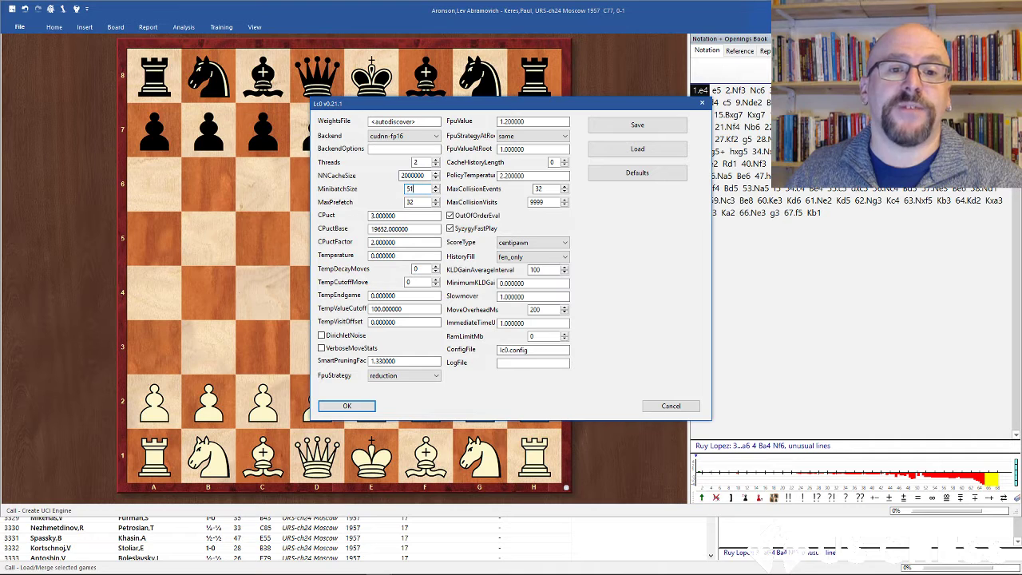
type("2")
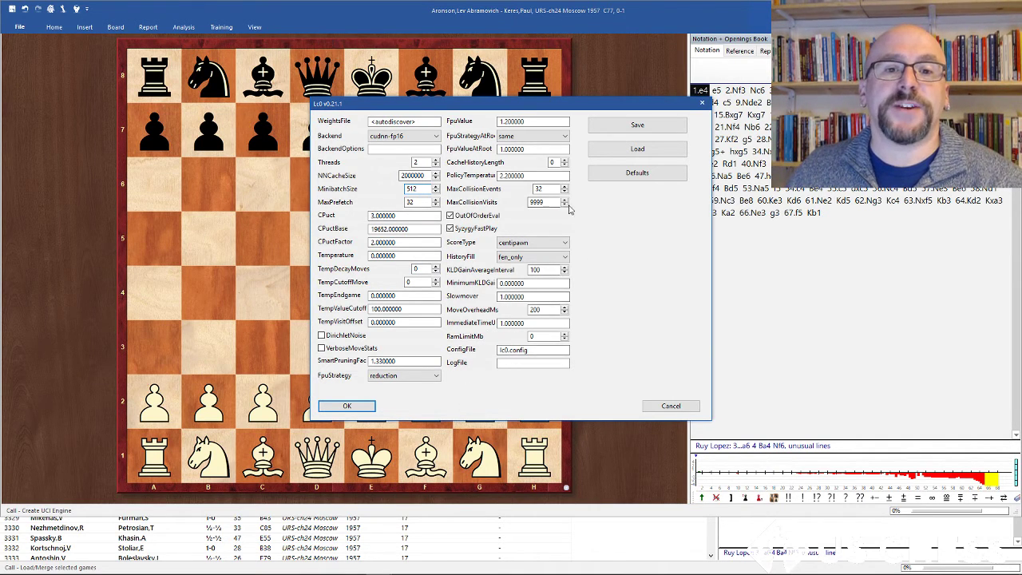
left_click(358, 409)
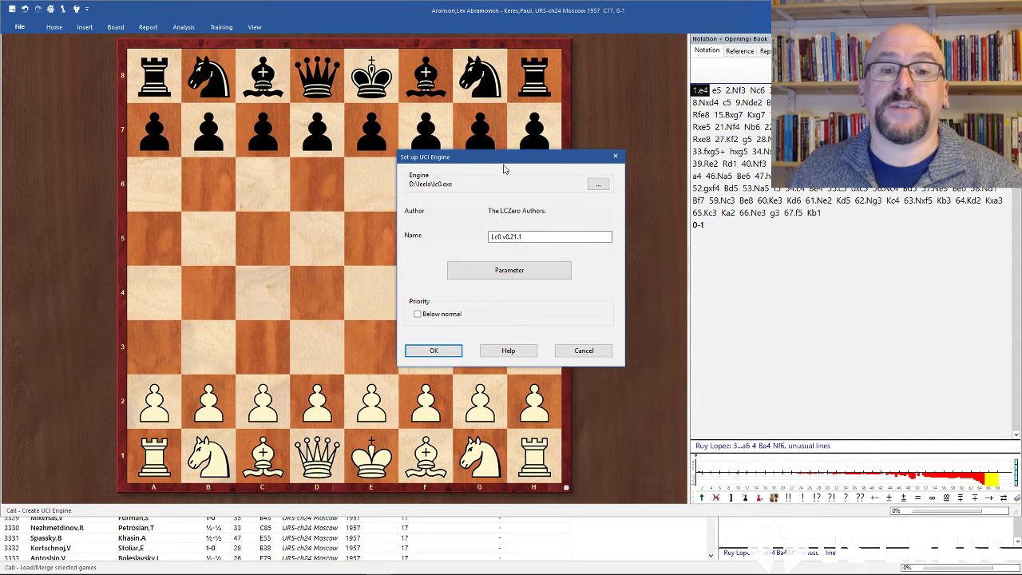
left_click(431, 352)
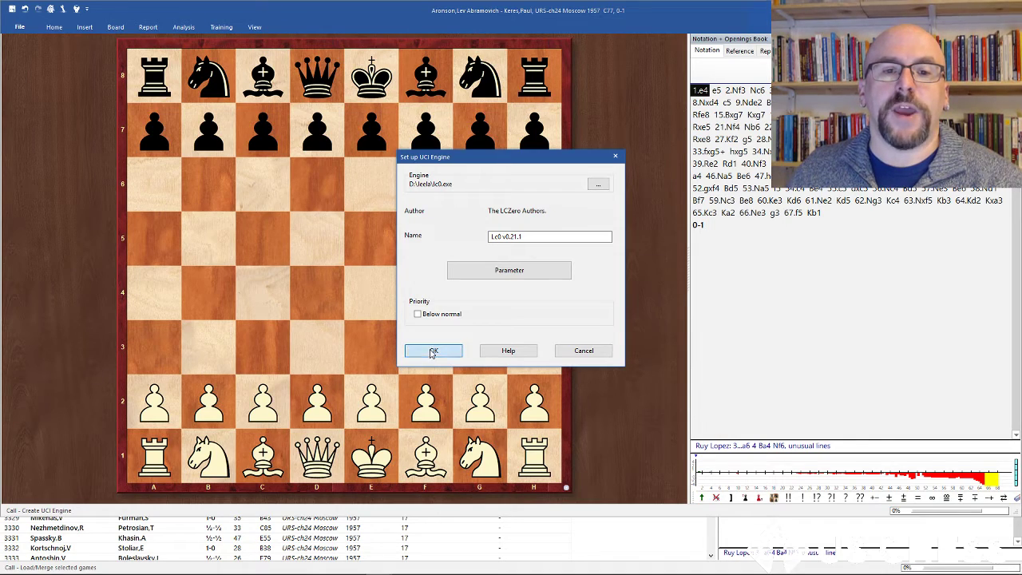
Step: Switch to the browser and read the Technical Explanation of Leela Chess Zero page and the RTX 2060 benchmark forum post
left_click(300, 565)
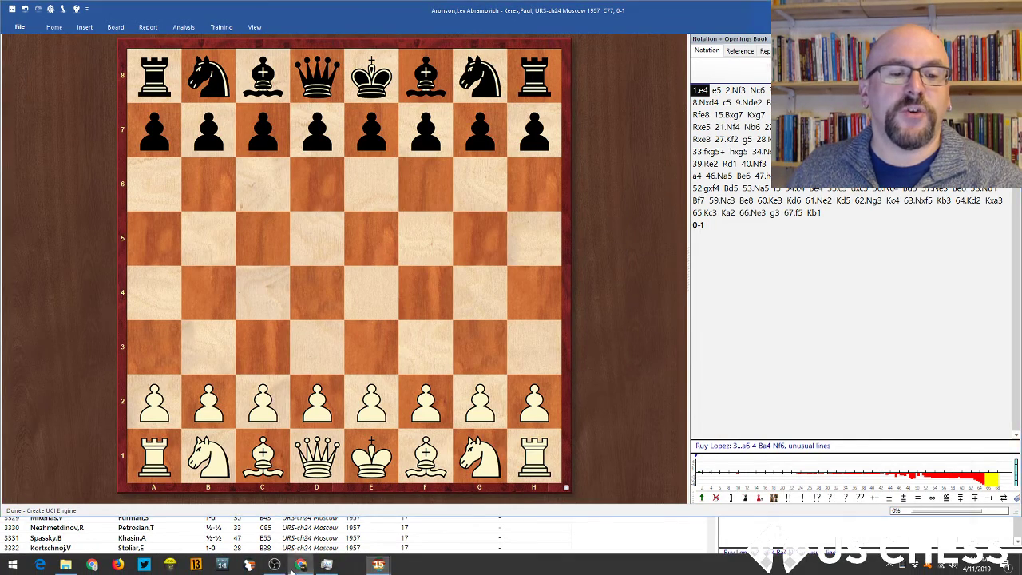
left_click(586, 18)
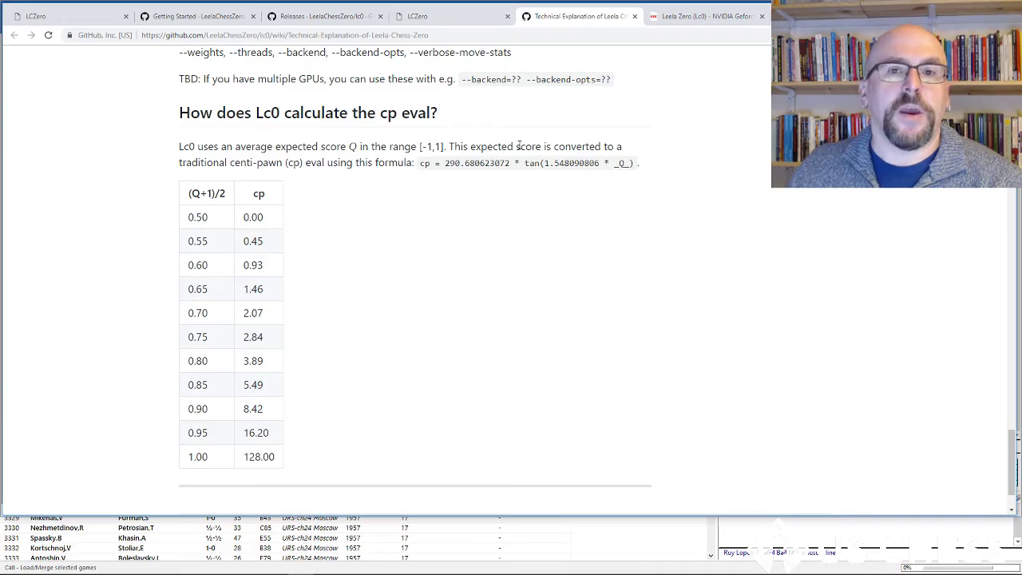
scroll(424, 200, "up", 10)
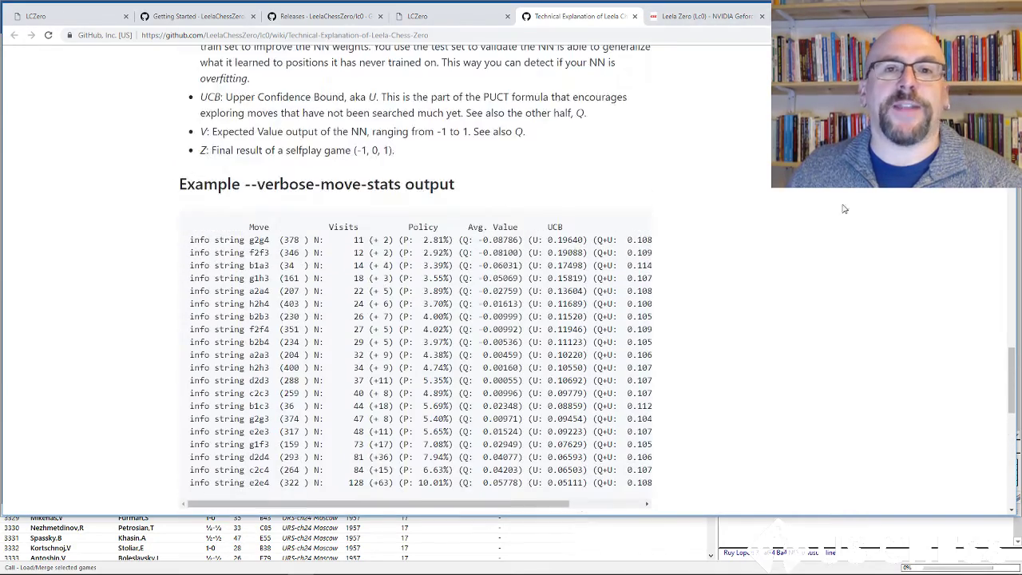
left_click_drag(1011, 366, 1011, 53)
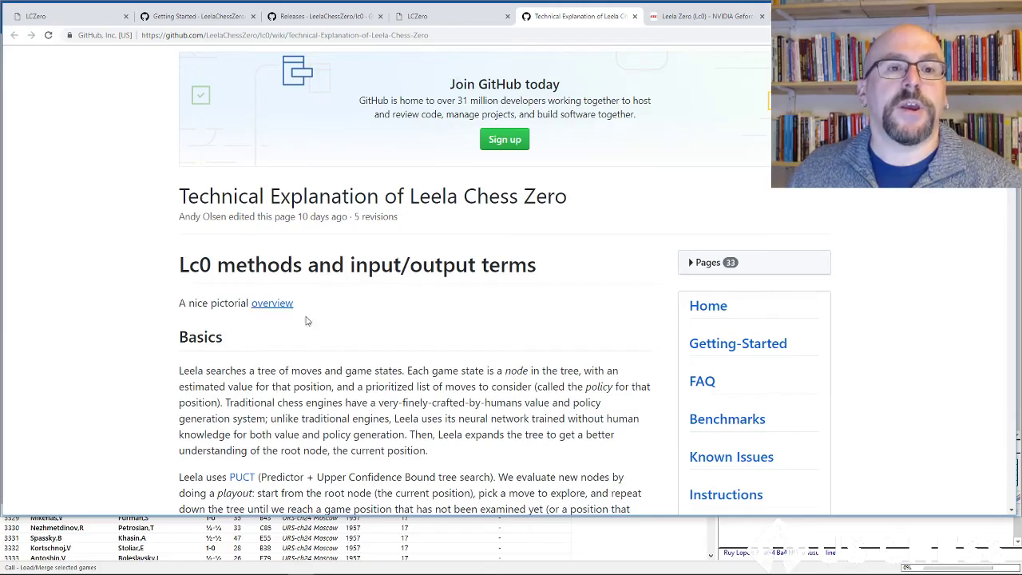
scroll(311, 319, "down", 4)
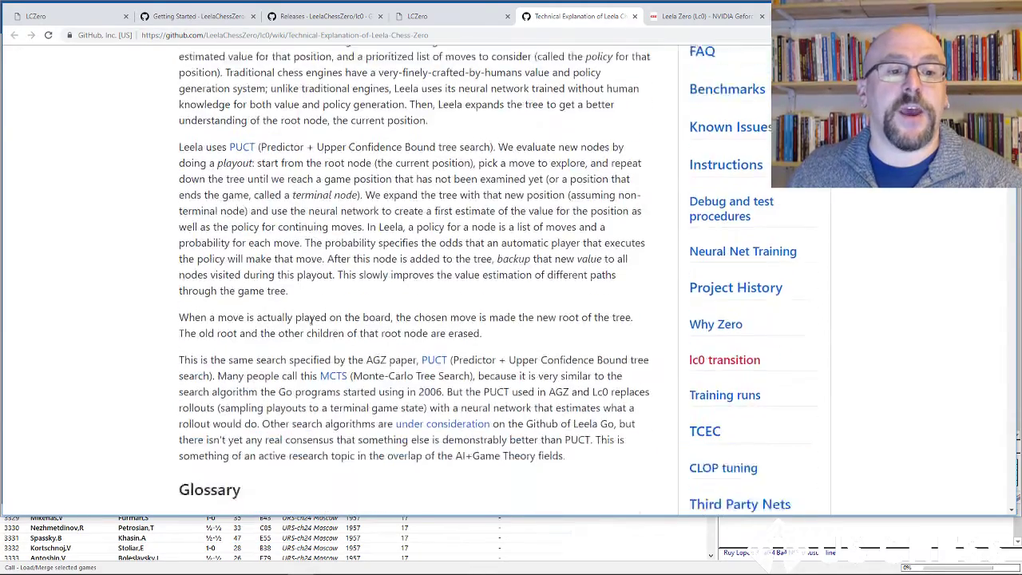
scroll(312, 319, "down", 6)
scroll(226, 157, "up", 1)
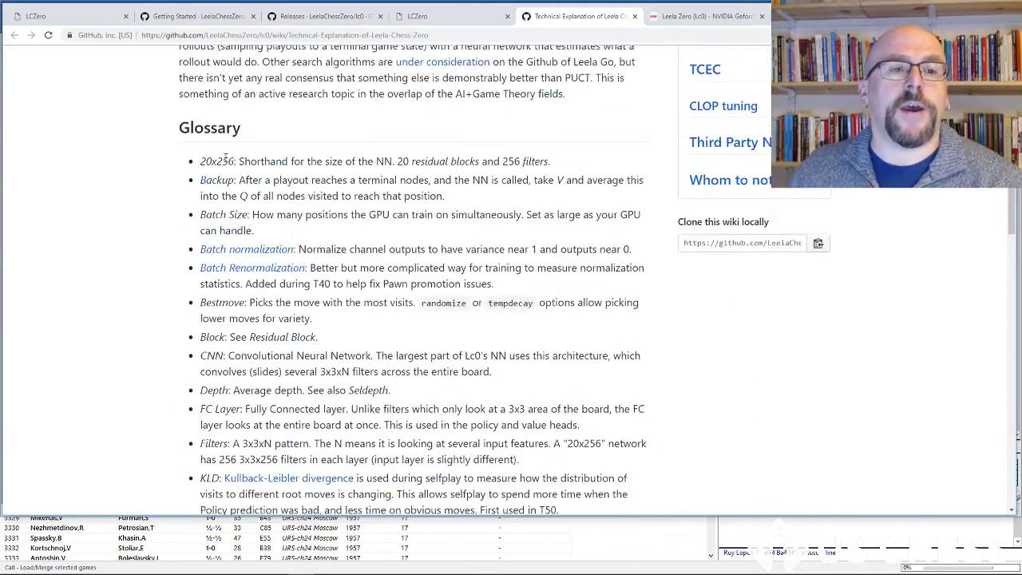
scroll(290, 331, "down", 7)
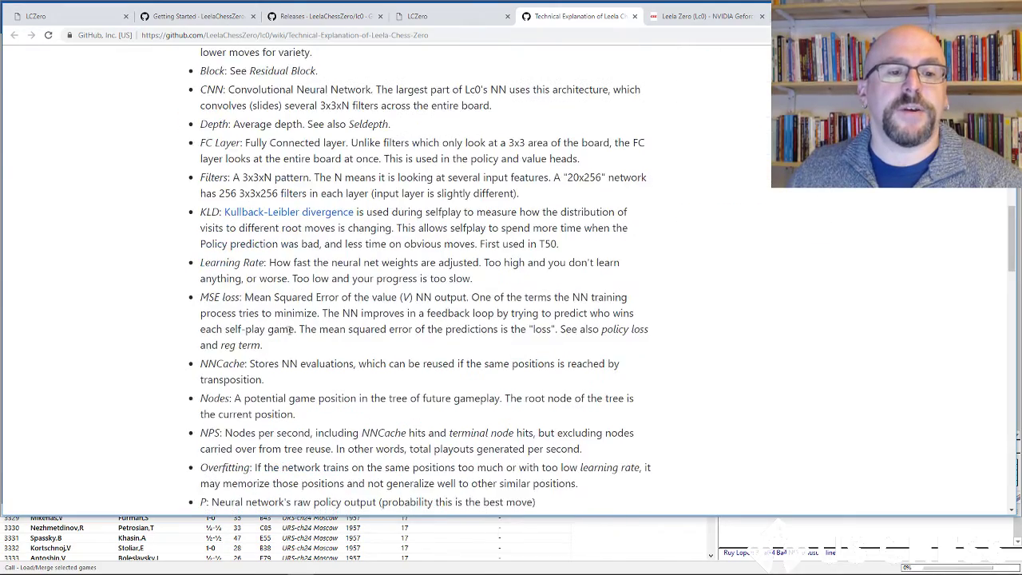
scroll(292, 325, "down", 2)
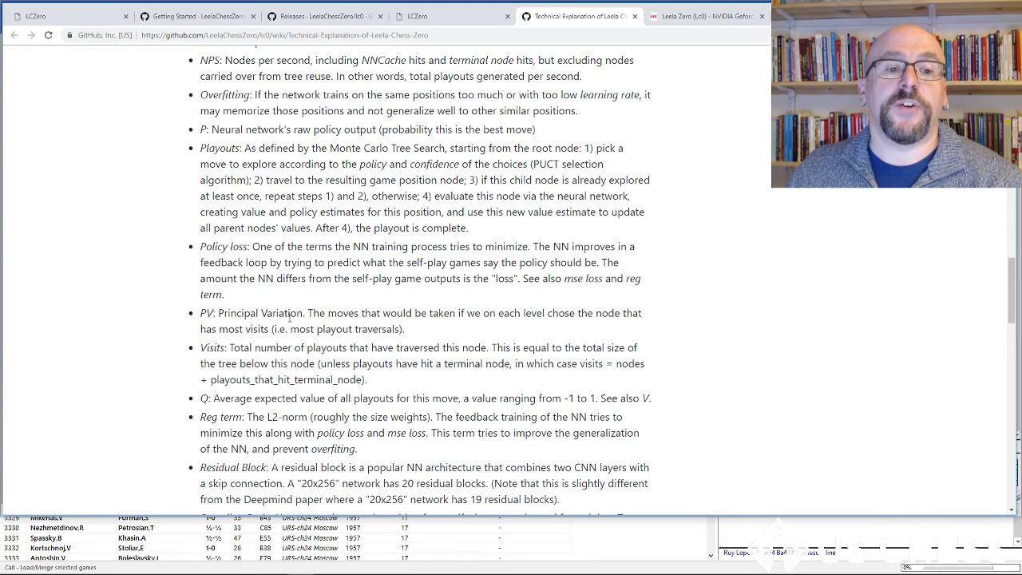
scroll(291, 315, "down", 1)
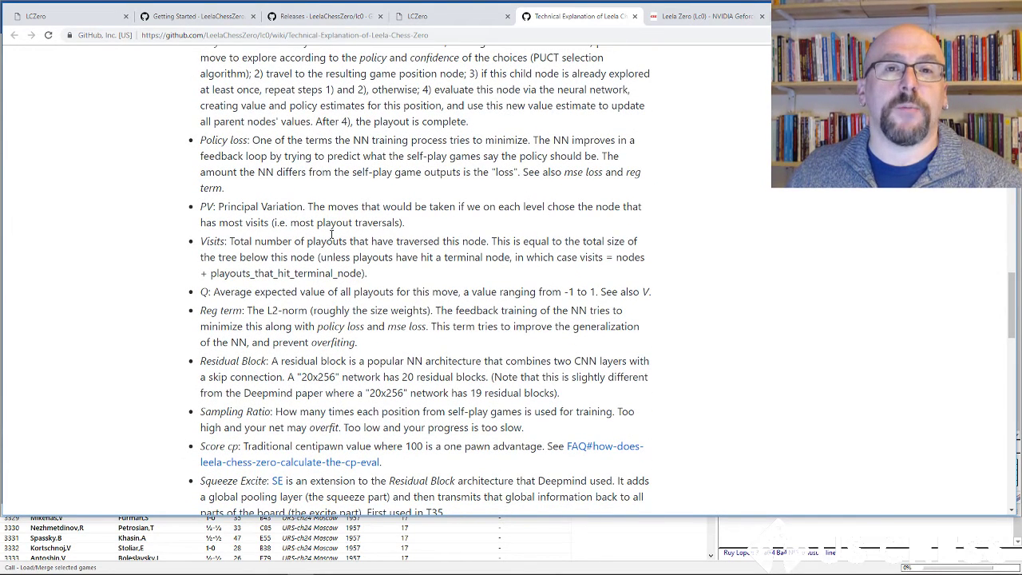
left_click(723, 15)
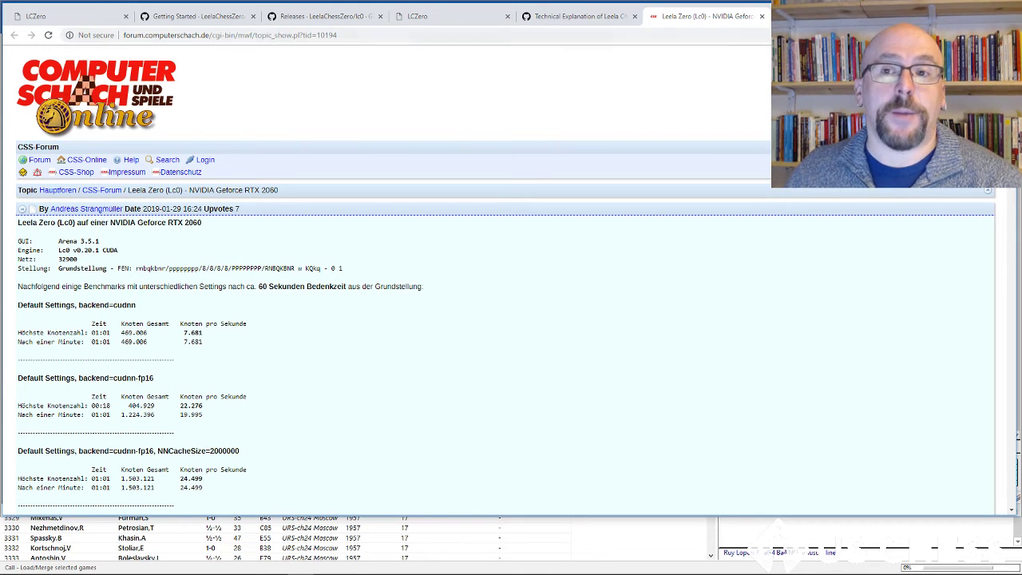
Step: Return to ChessBase and add Lc0 v0.21.1 as a kibitzer engine
key("alt+Tab")
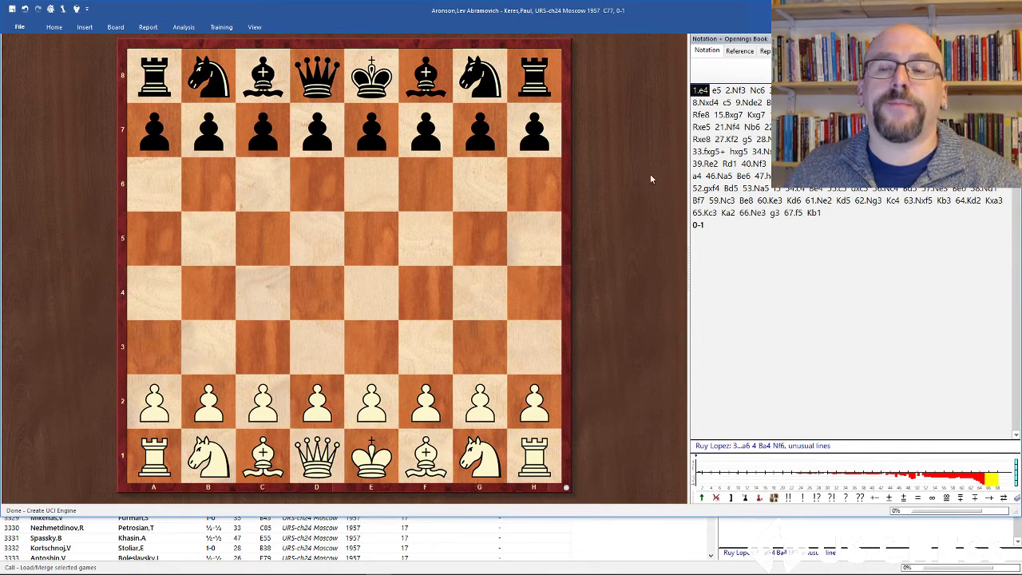
left_click(57, 29)
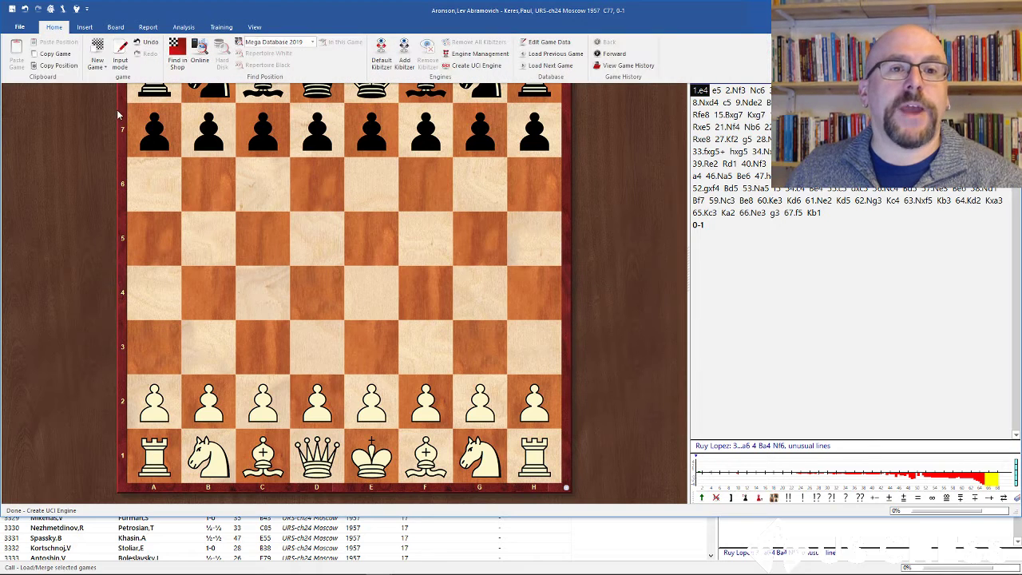
left_click(405, 64)
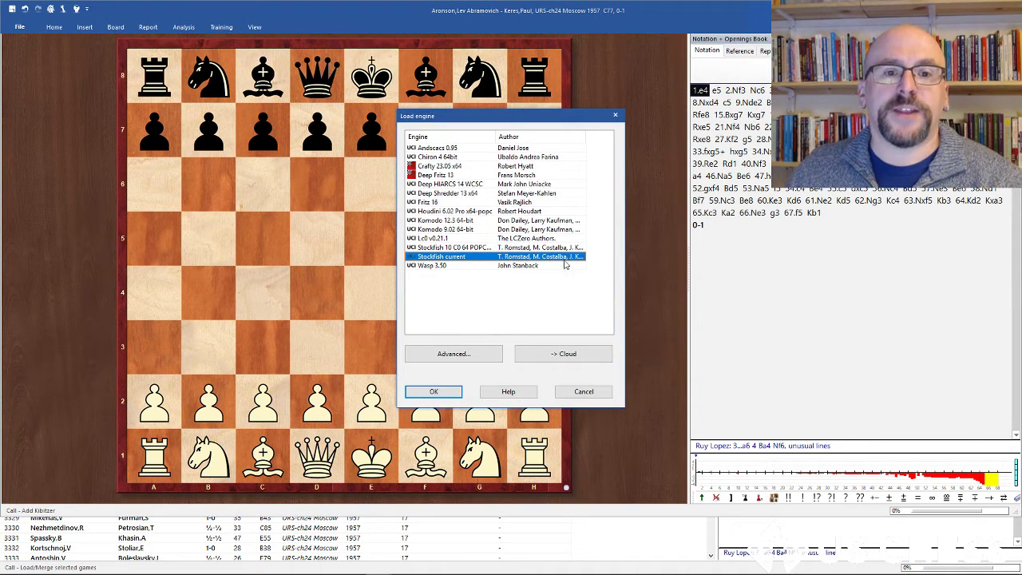
left_click(441, 239)
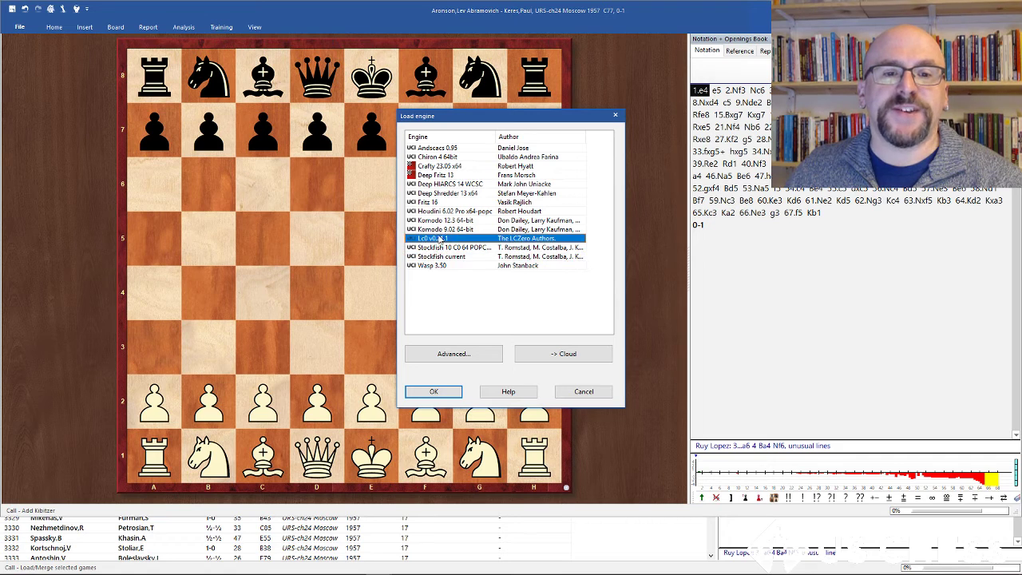
left_click(425, 395)
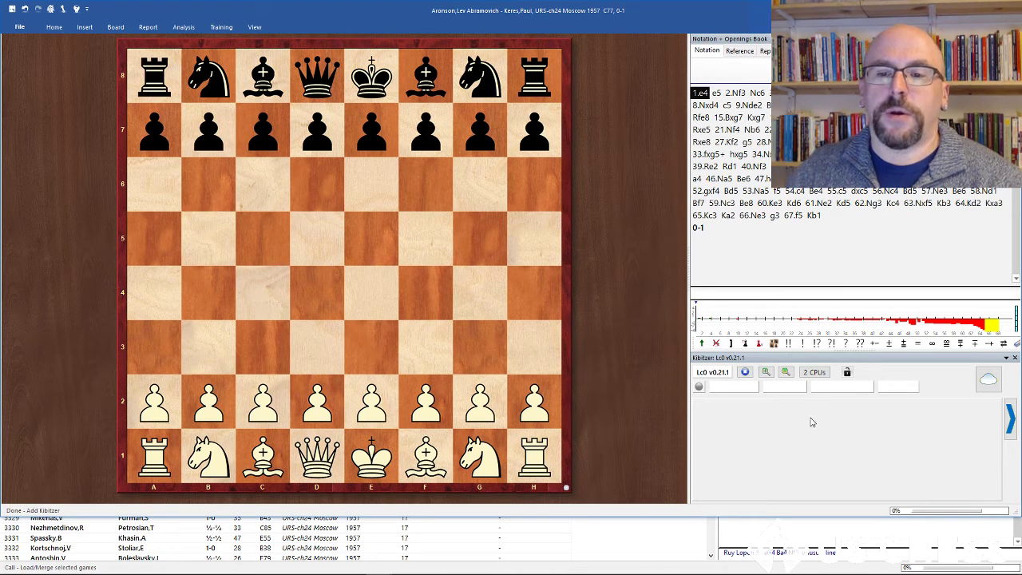
Step: Advance one move and open the Lc0 kibitzer's properties to review its parameters without changing them
key("Right")
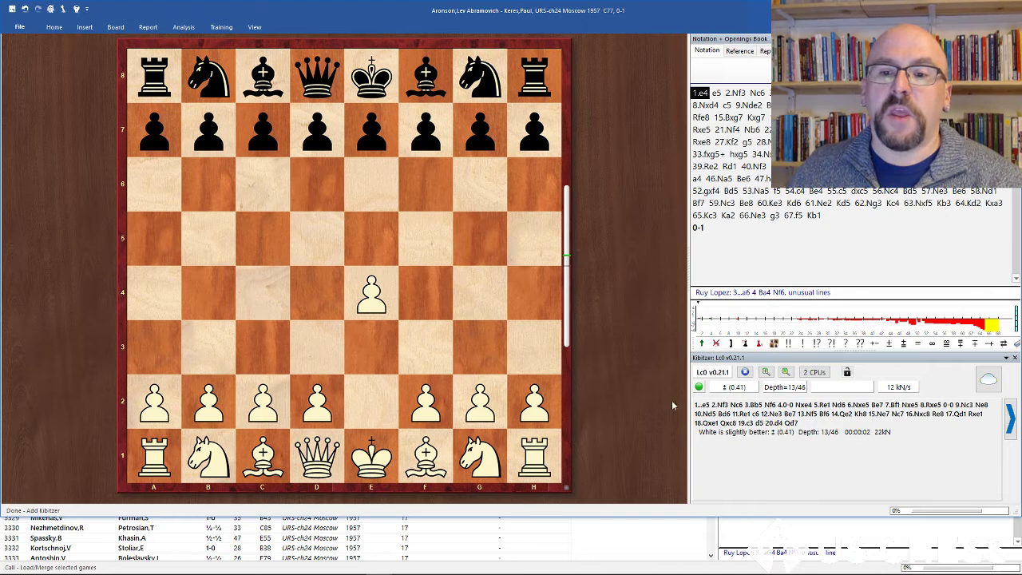
right_click(810, 455)
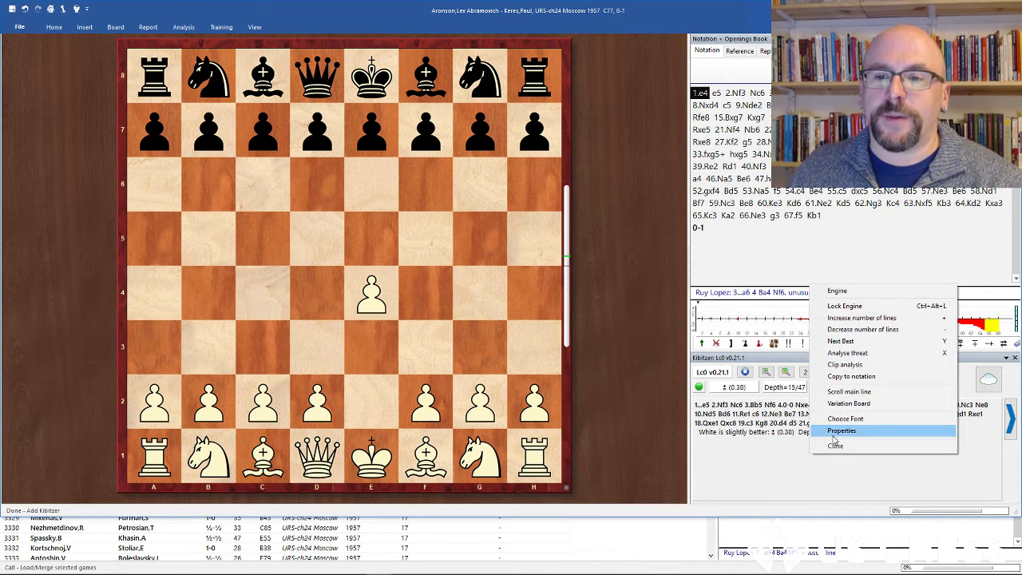
left_click(834, 435)
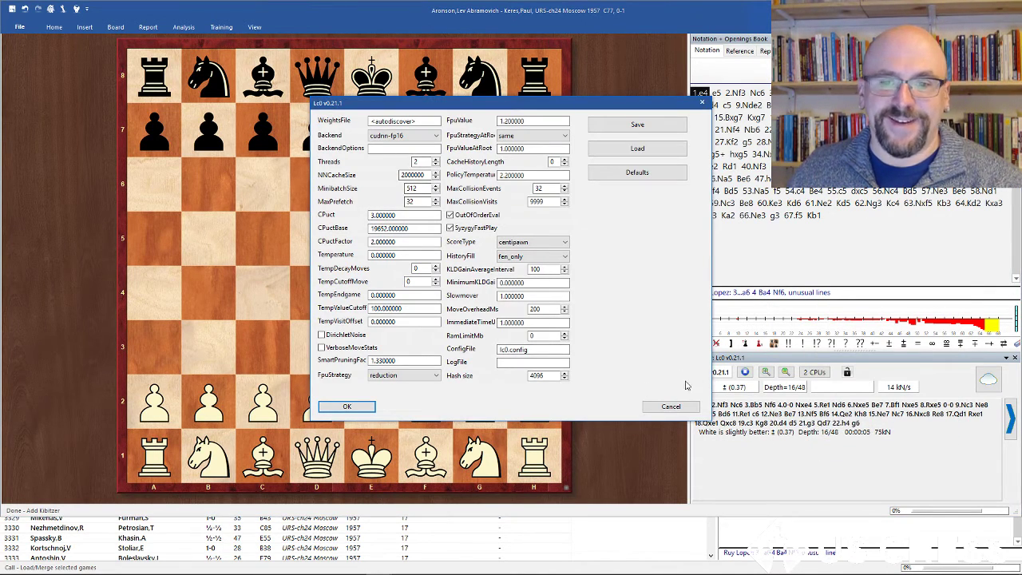
left_click(675, 406)
Step: Enlarge the font size of the Lc0 kibitzer's analysis text
right_click(918, 374)
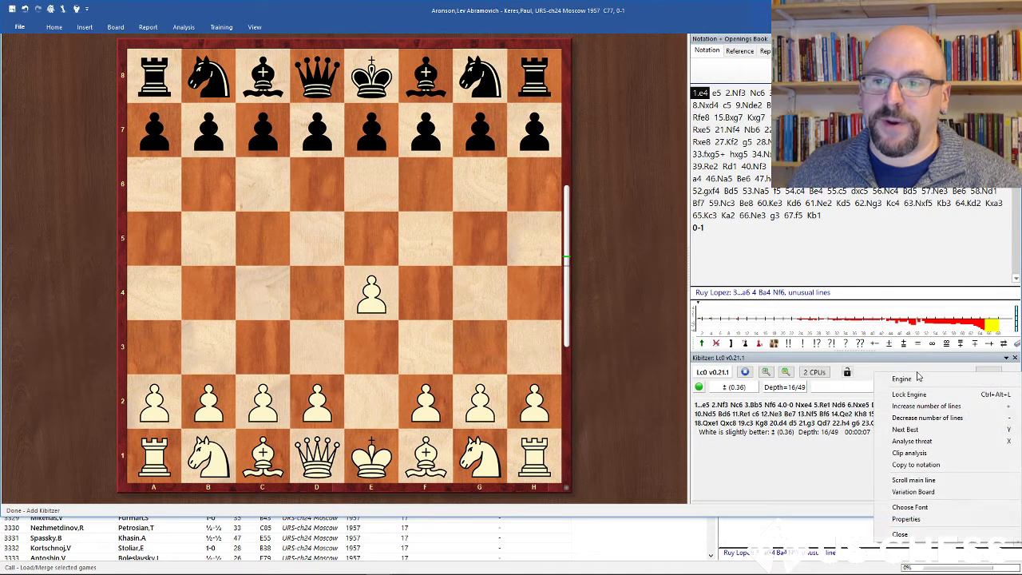
left_click(911, 507)
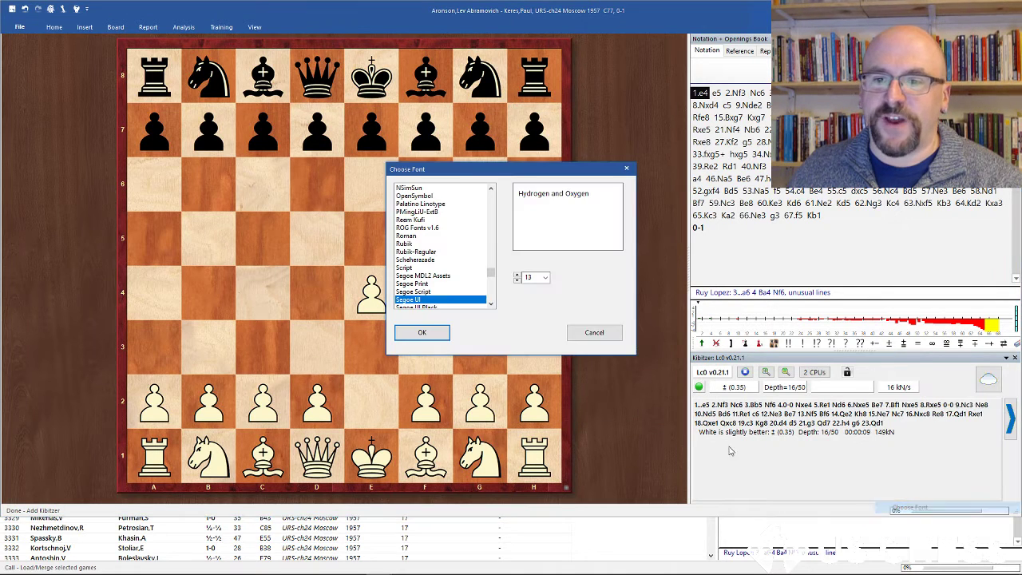
left_click(544, 277)
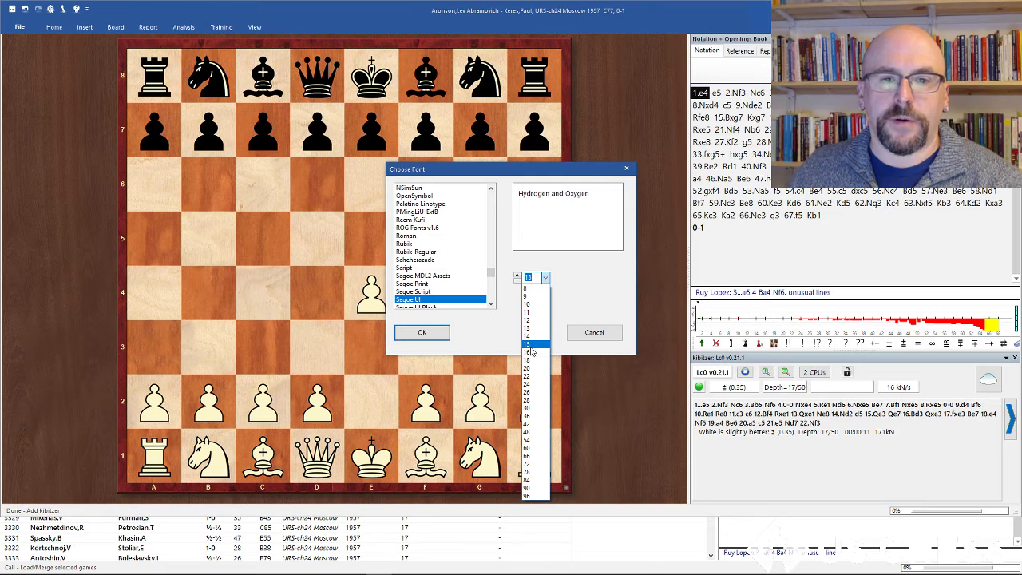
left_click(531, 358)
left_click(424, 333)
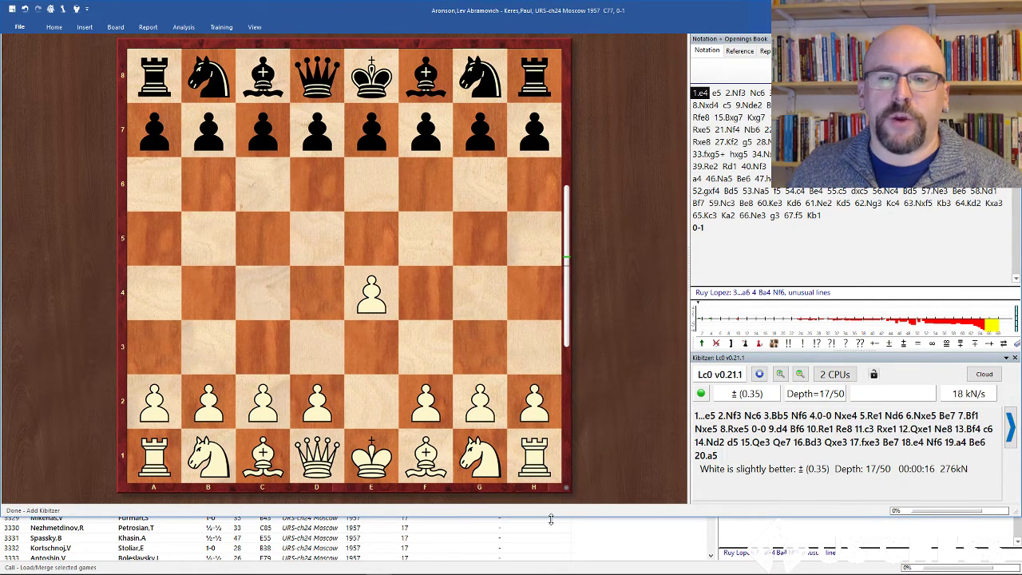
Step: Add Stockfish current as a second kibitzer and set it to 2 CPUs
left_click(488, 549)
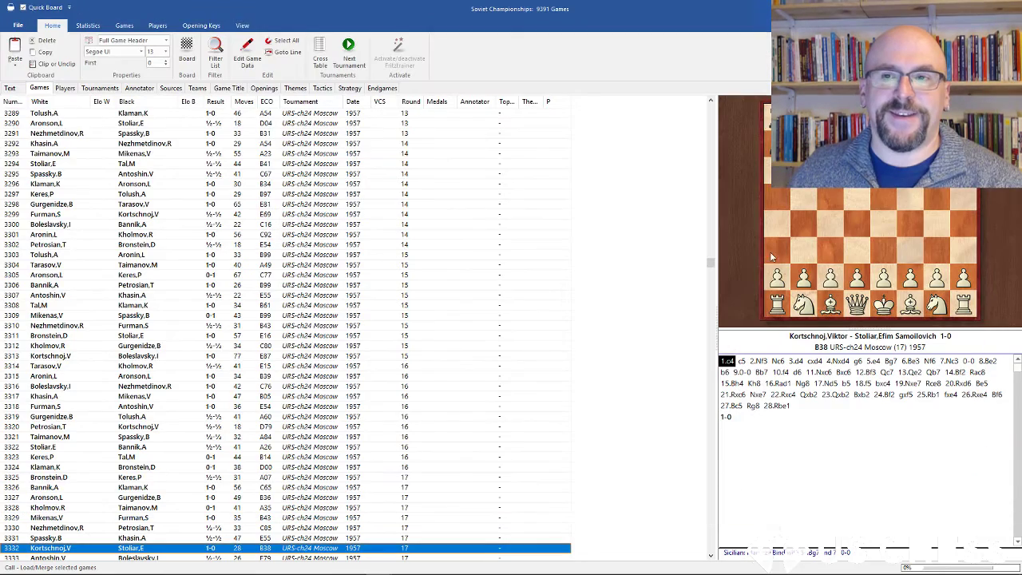
left_click(961, 8)
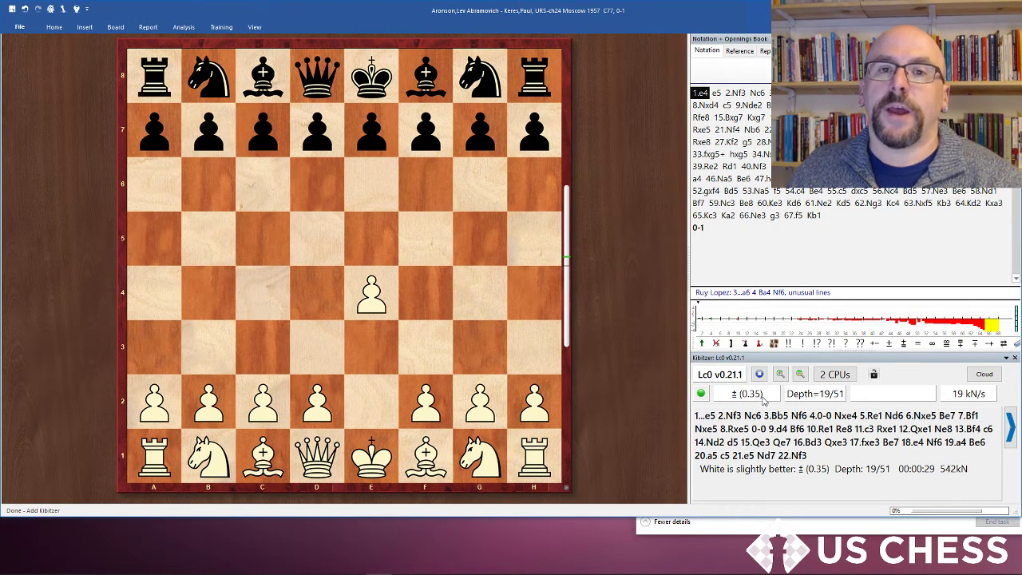
left_click(54, 27)
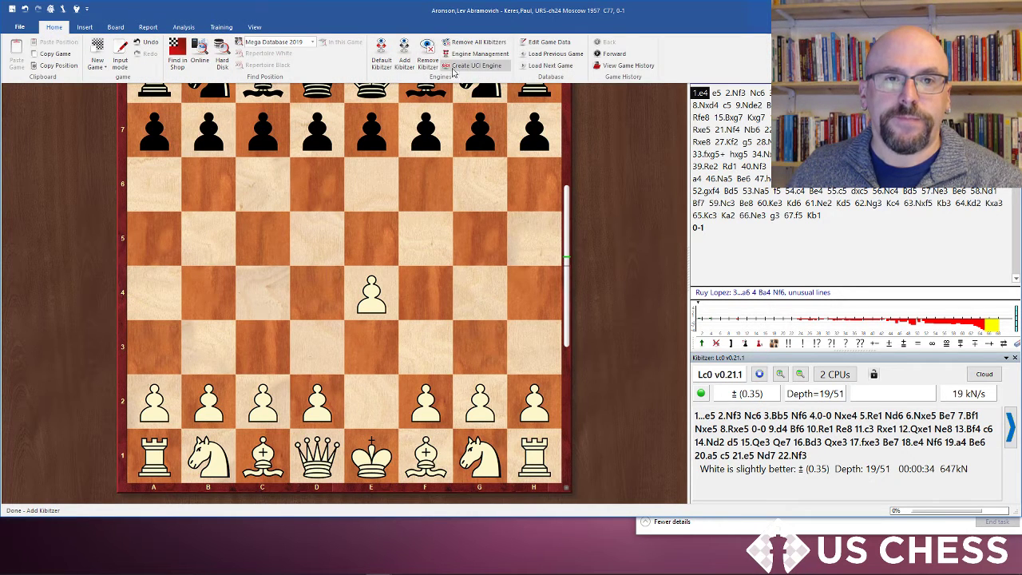
left_click(400, 56)
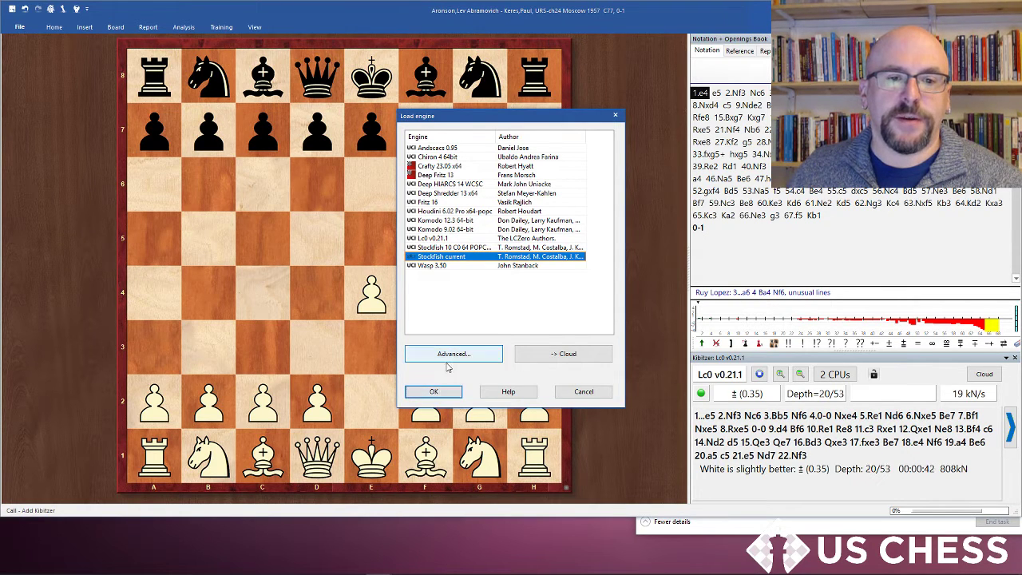
left_click(433, 392)
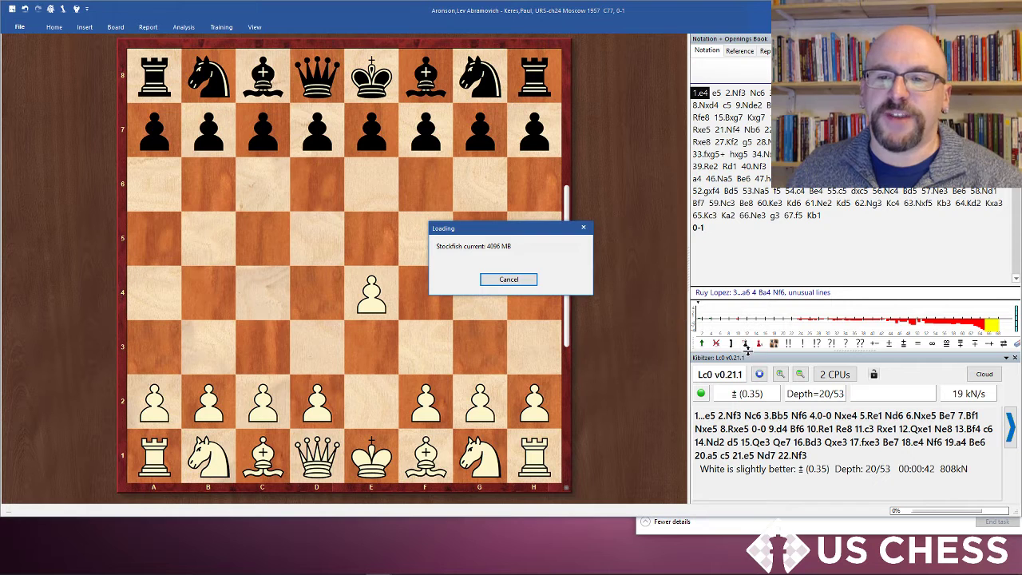
left_click(896, 270)
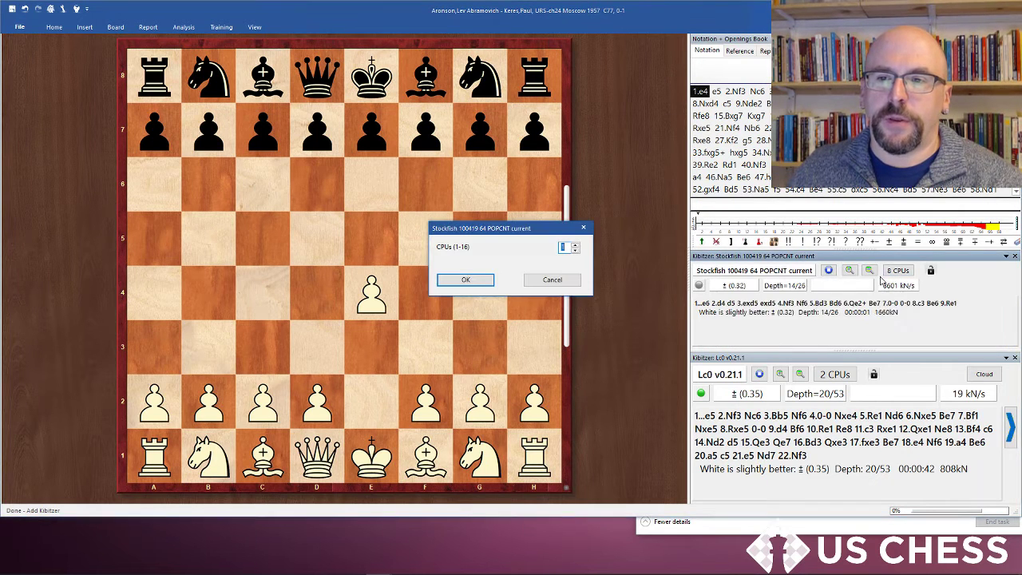
key("Return")
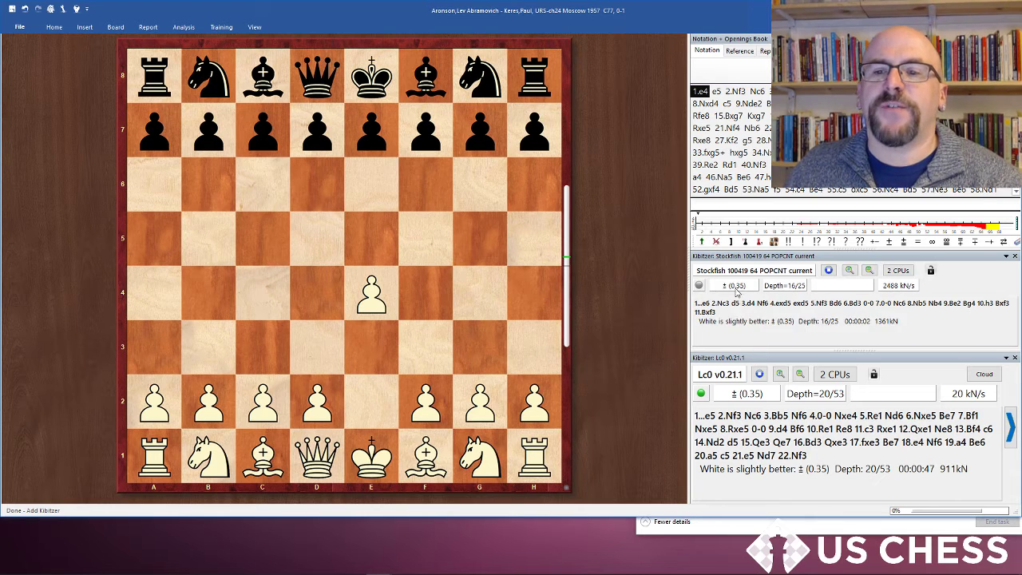
Step: Widen the kibitzer panes and check the CPU and GPU usage of running processes in Task Manager
left_click_drag(714, 349, 714, 367)
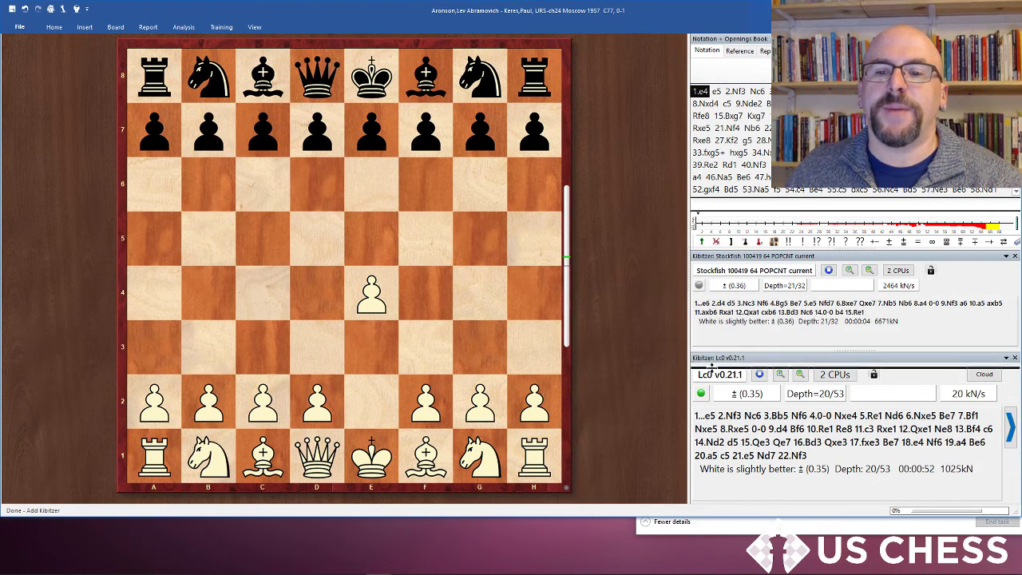
left_click_drag(685, 311, 641, 310)
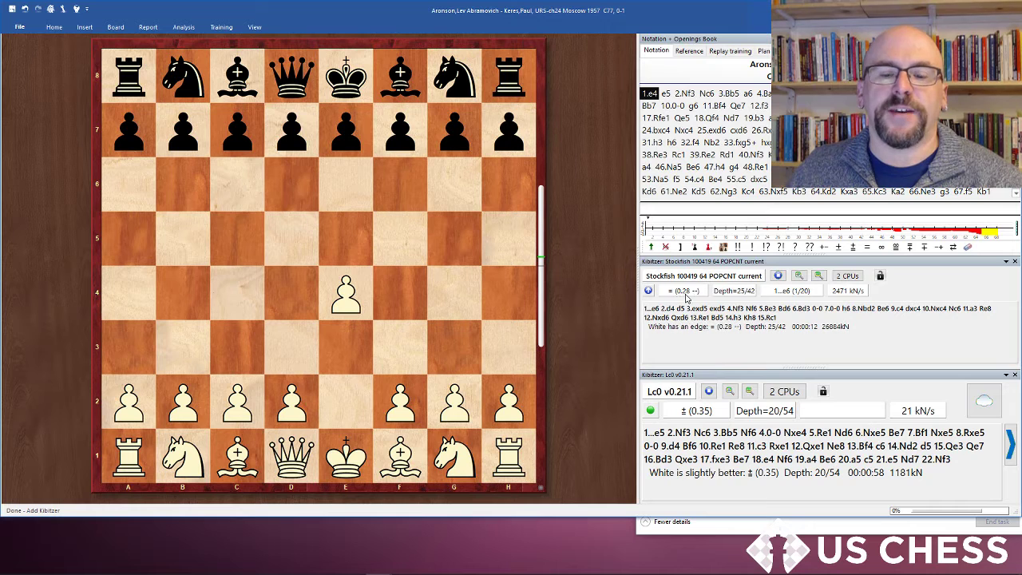
left_click(759, 526)
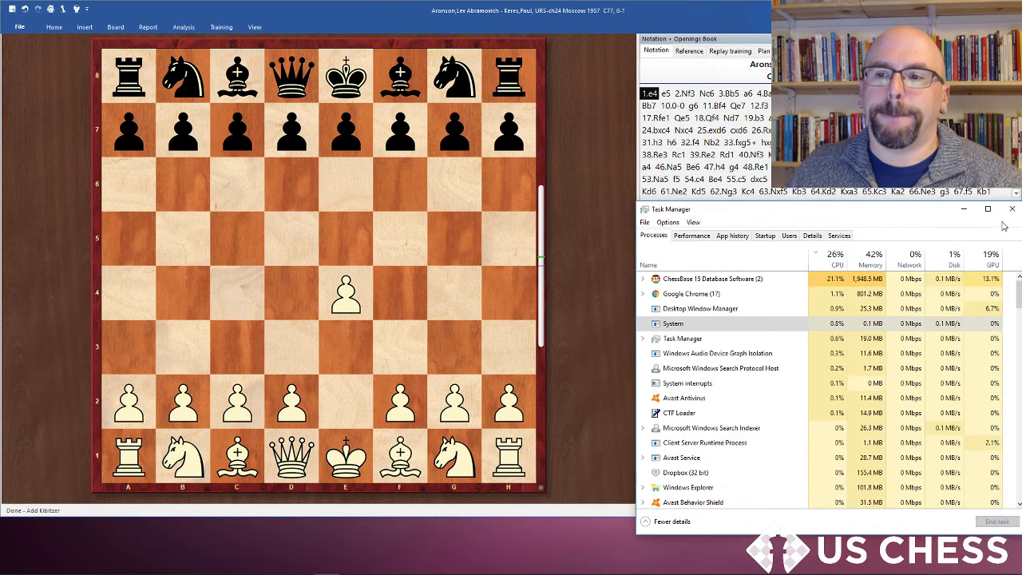
left_click(681, 250)
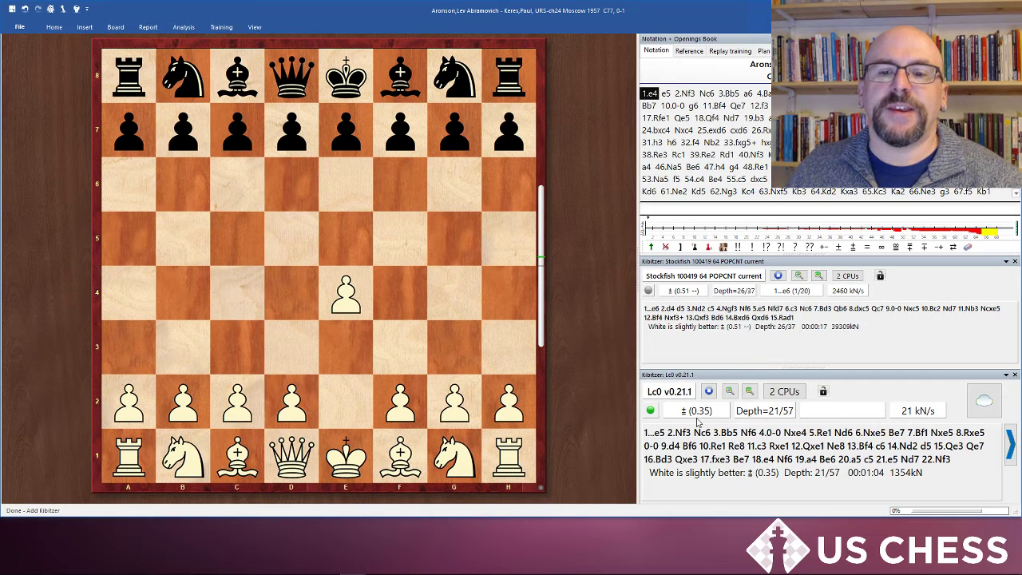
Step: Enlarge the font size of the Stockfish kibitzer's analysis text and adjust its pane height
right_click(728, 341)
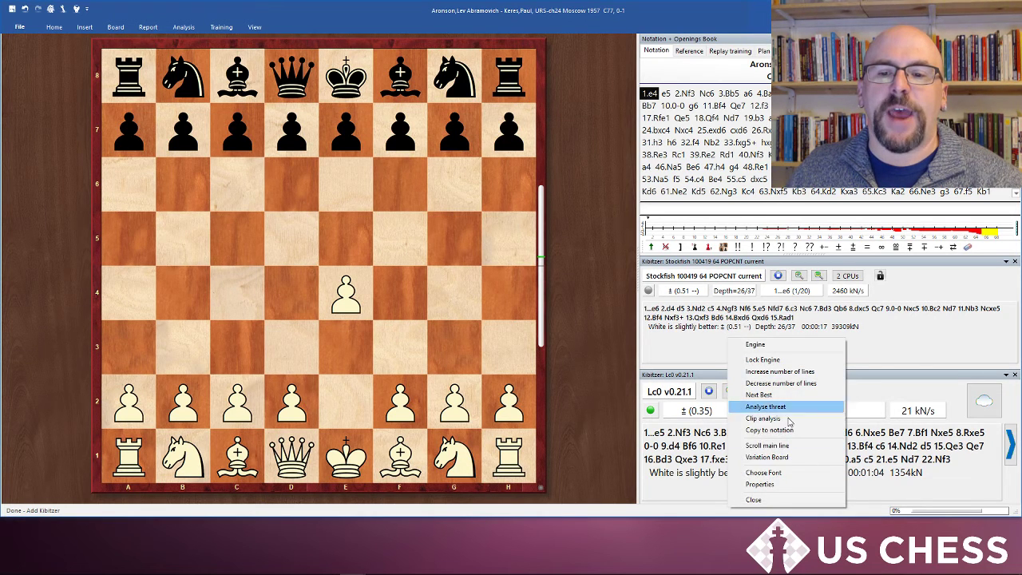
left_click(803, 473)
left_click(529, 277)
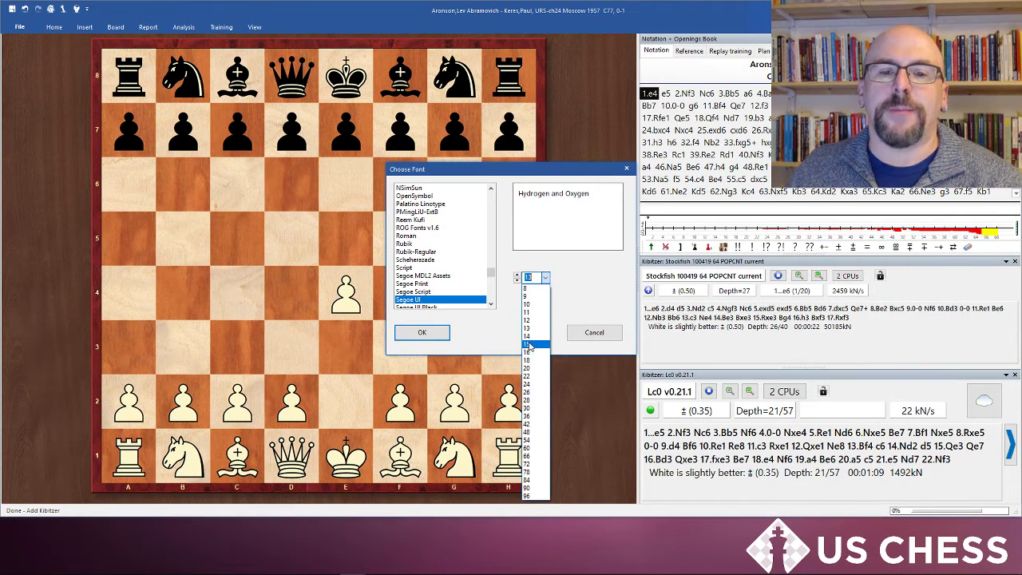
left_click(531, 361)
key("Return")
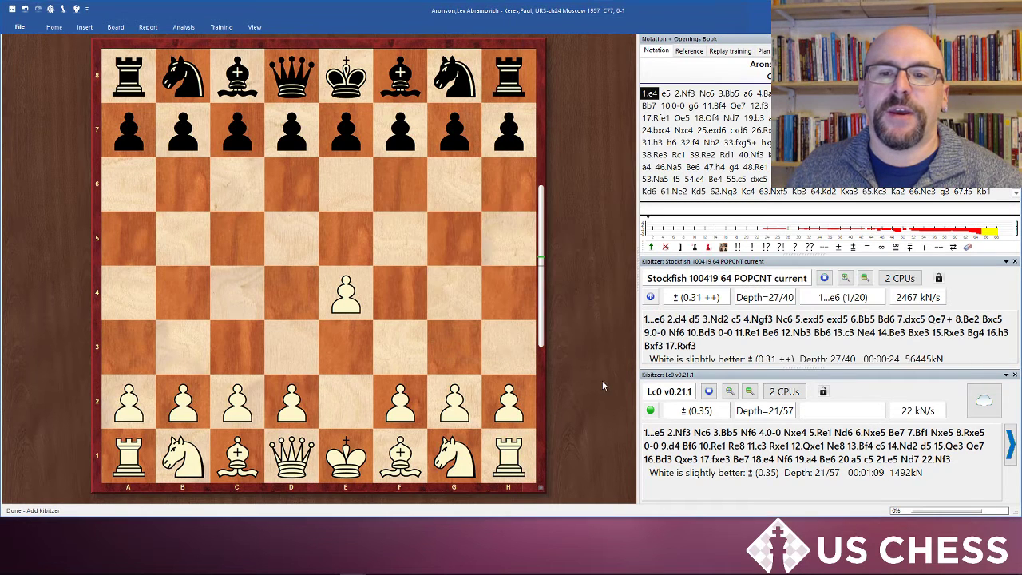
left_click_drag(726, 255, 725, 246)
Step: Switch to the browser and read the section on how Lc0 calculates the centipawn evaluation
mouse_move(275, 568)
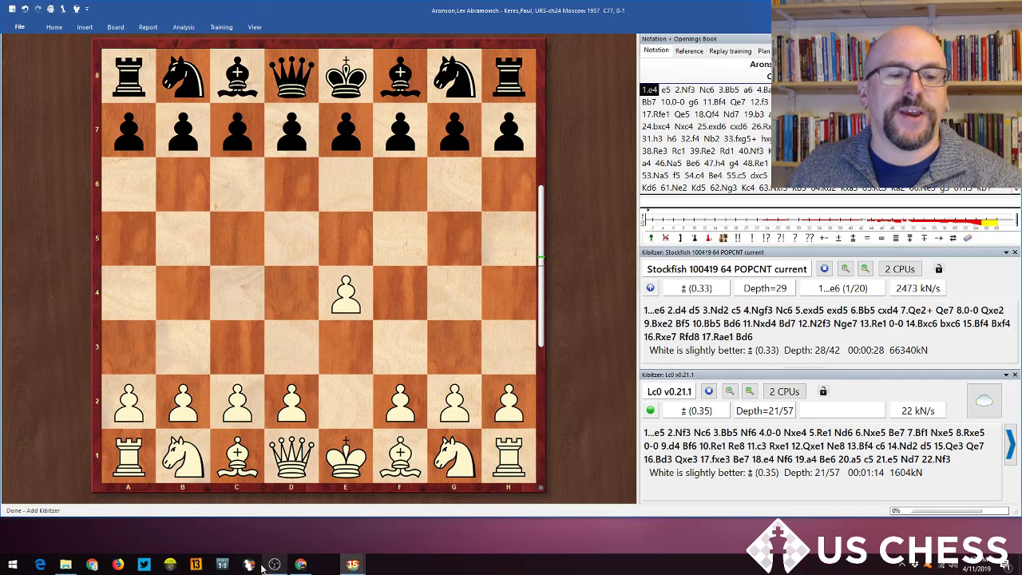
left_click(94, 567)
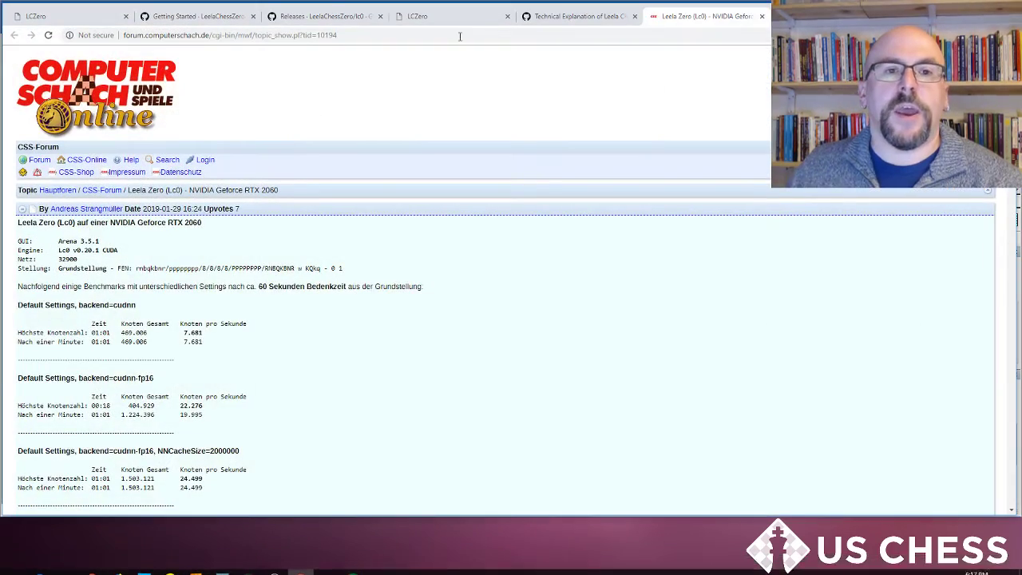
left_click(589, 19)
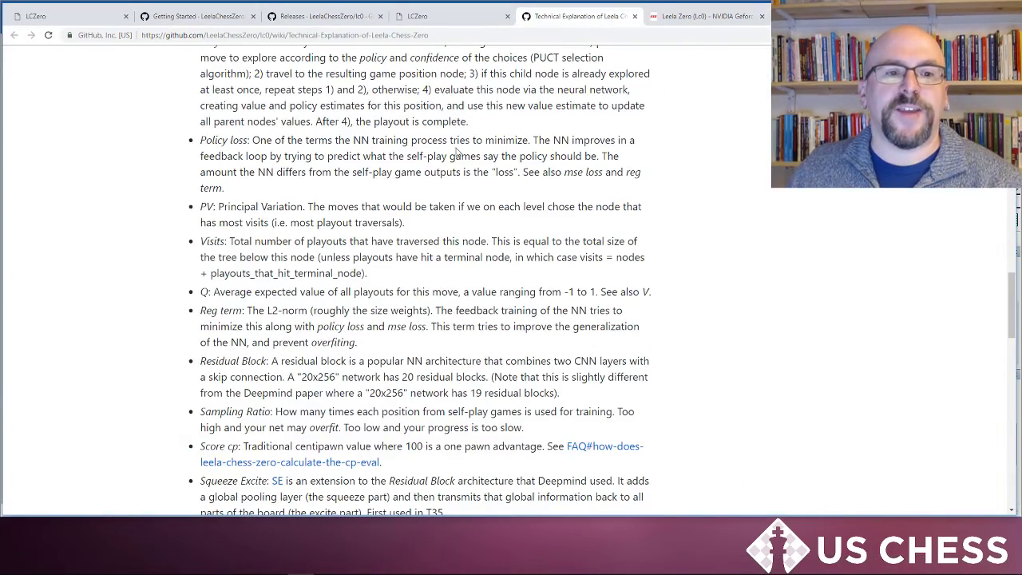
scroll(386, 198, "down", 5)
scroll(386, 198, "down", 15)
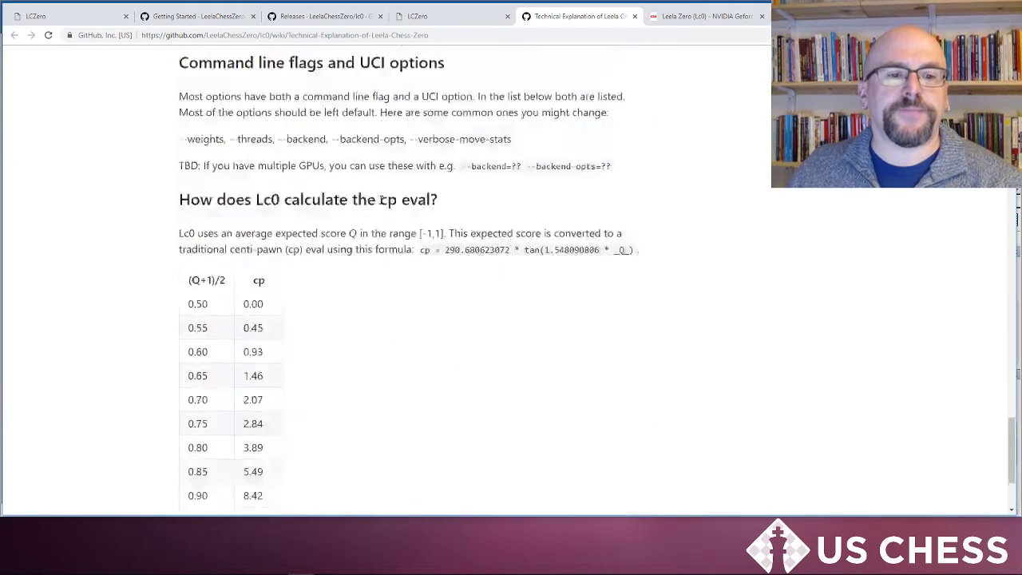
scroll(379, 202, "up", 2)
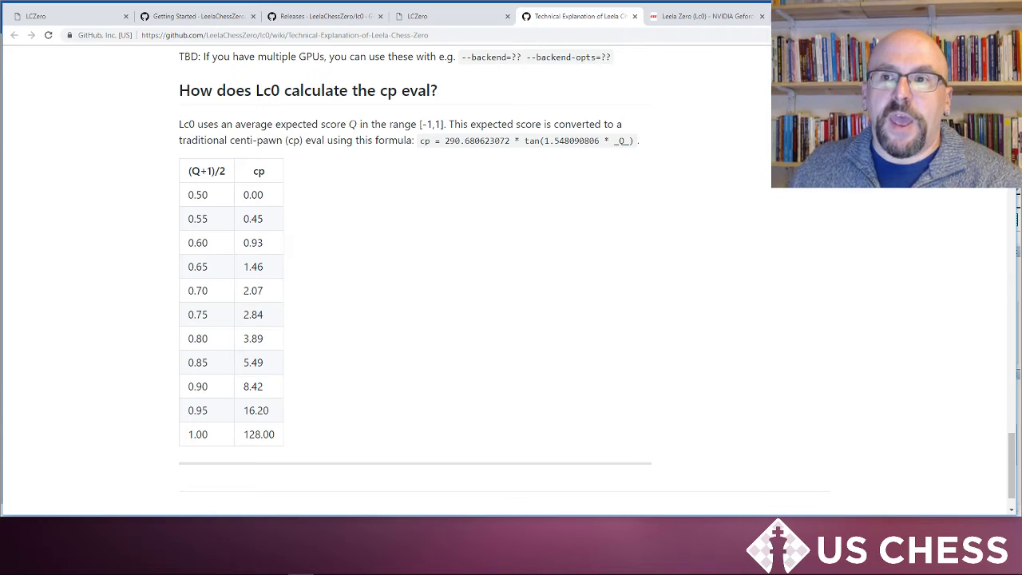
Step: Jump to 32...Nb2 in the game and step forward through the moves to compare both engines' evaluations
key("alt+Tab")
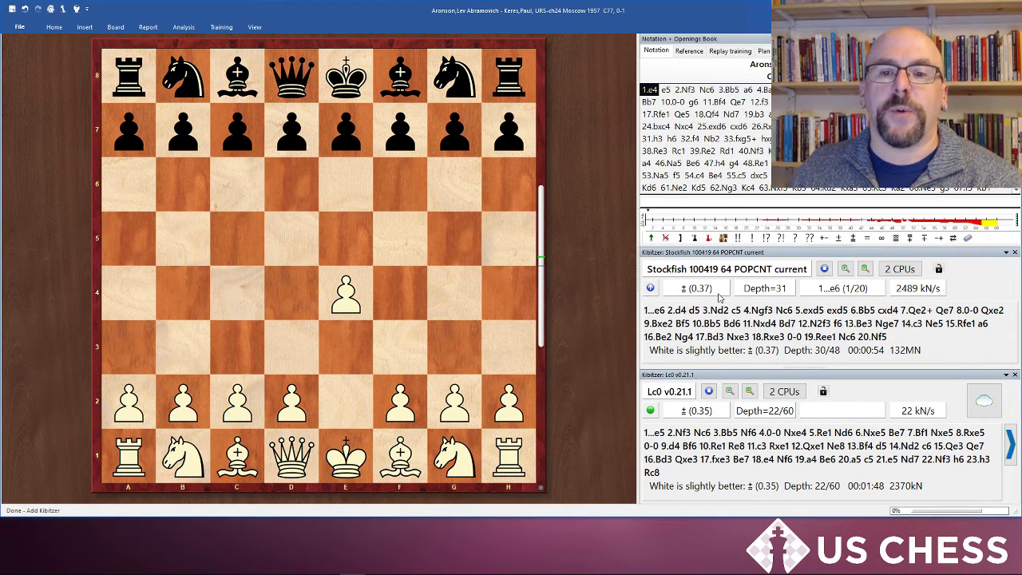
left_click(711, 139)
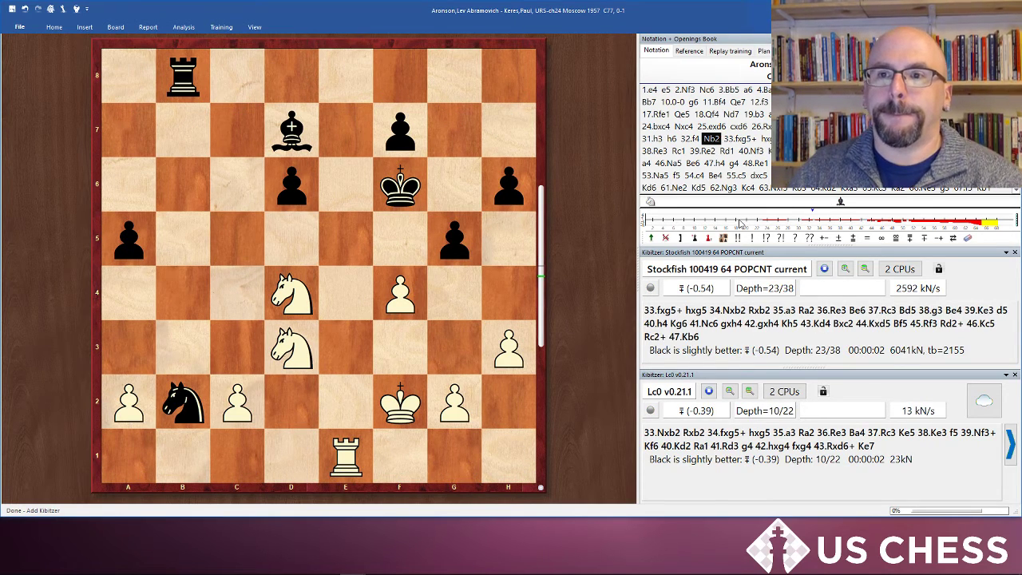
key("Right")
key("Right")
key("Right")
key("Right")
key("Right")
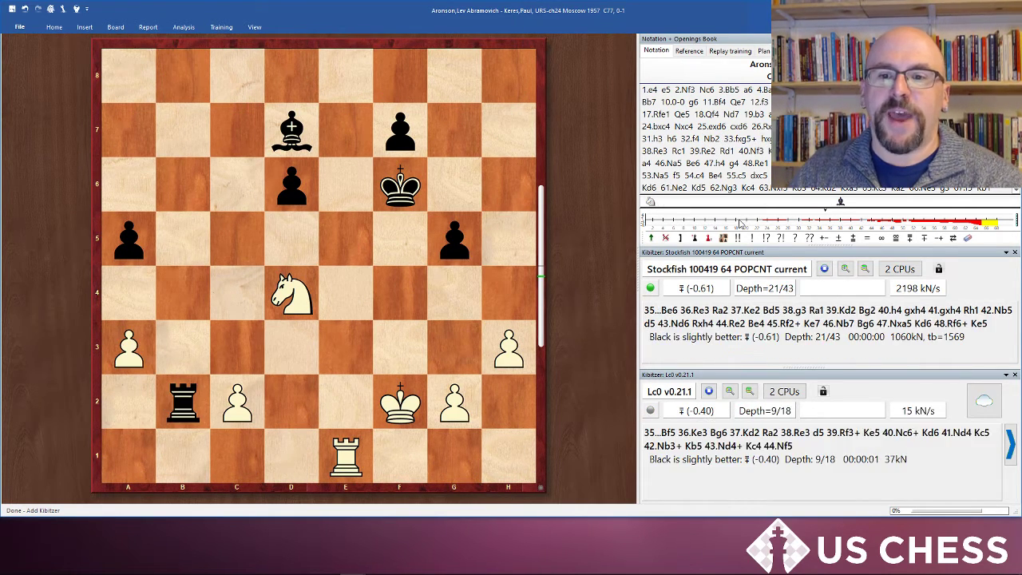
key("Right")
key("Right")
key("Right")
key("Right")
key("Right")
key("Right")
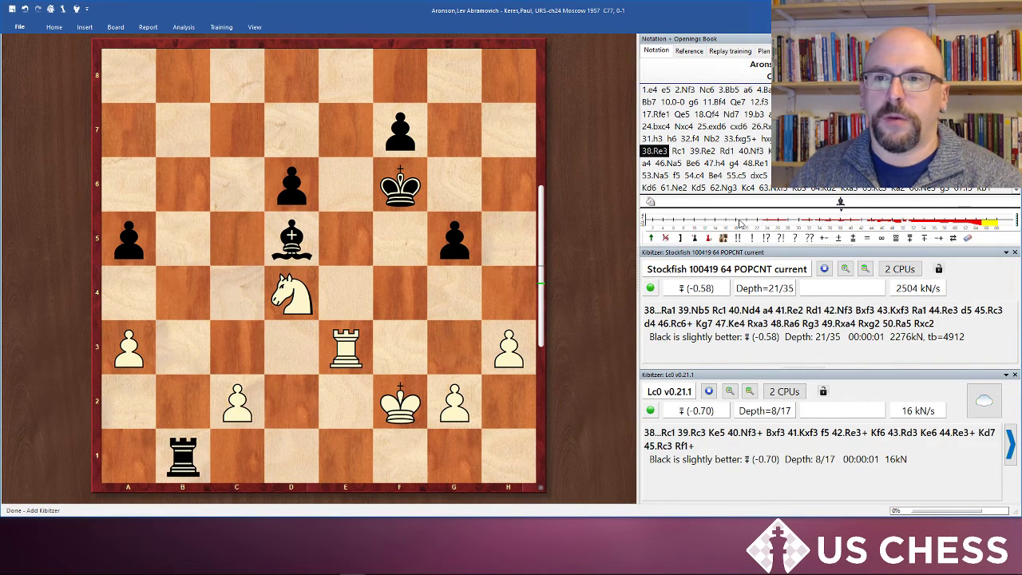
Step: Jump to later endgame positions in the notation, move 64 and then 55.c5, to compare both engines' evaluations
left_click(820, 189)
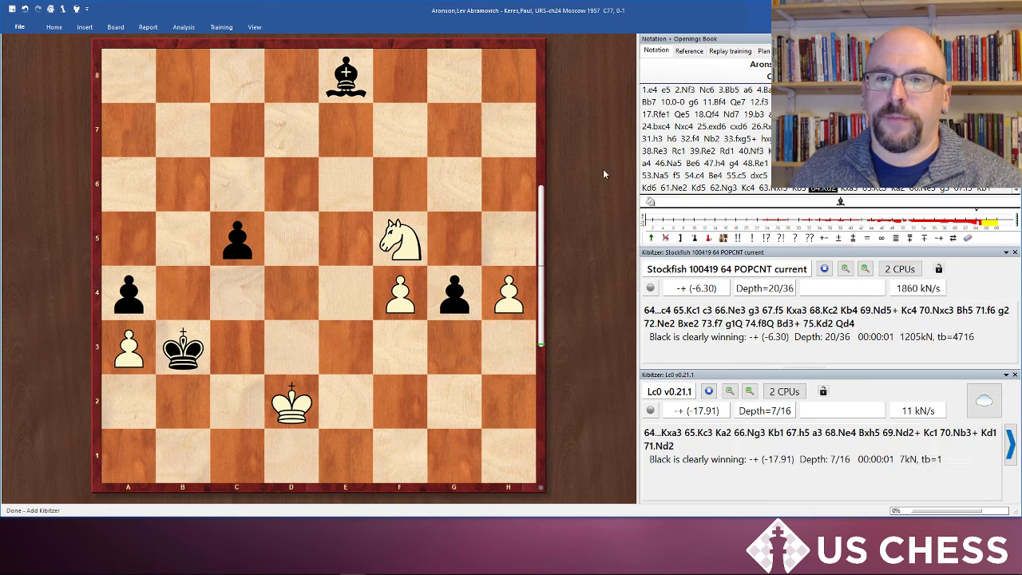
left_click(735, 175)
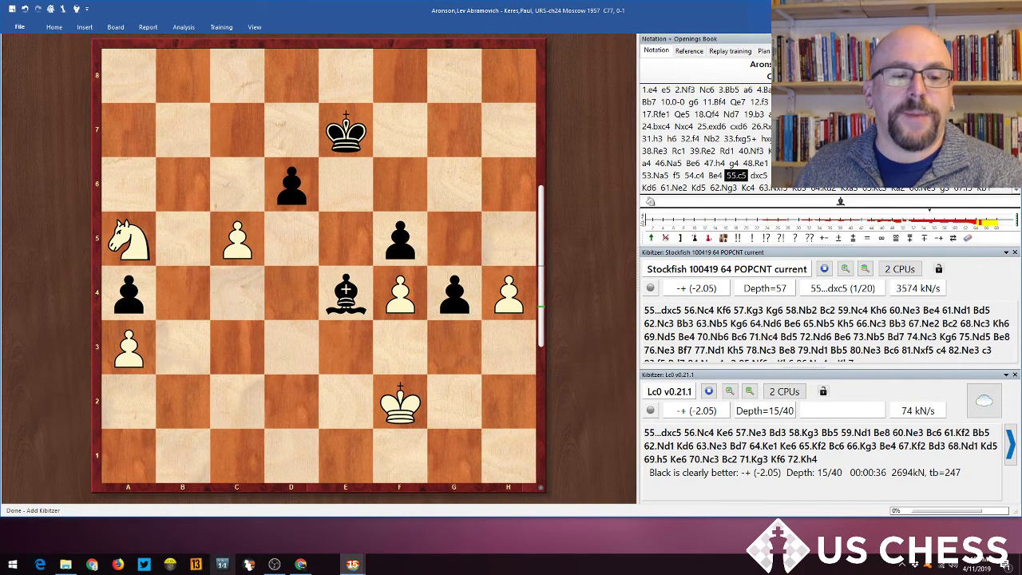
Step: Switch to the browser, highlight the 0.70 to 2.07 row of the centipawn conversion table, and return to ChessBase
left_click(308, 566)
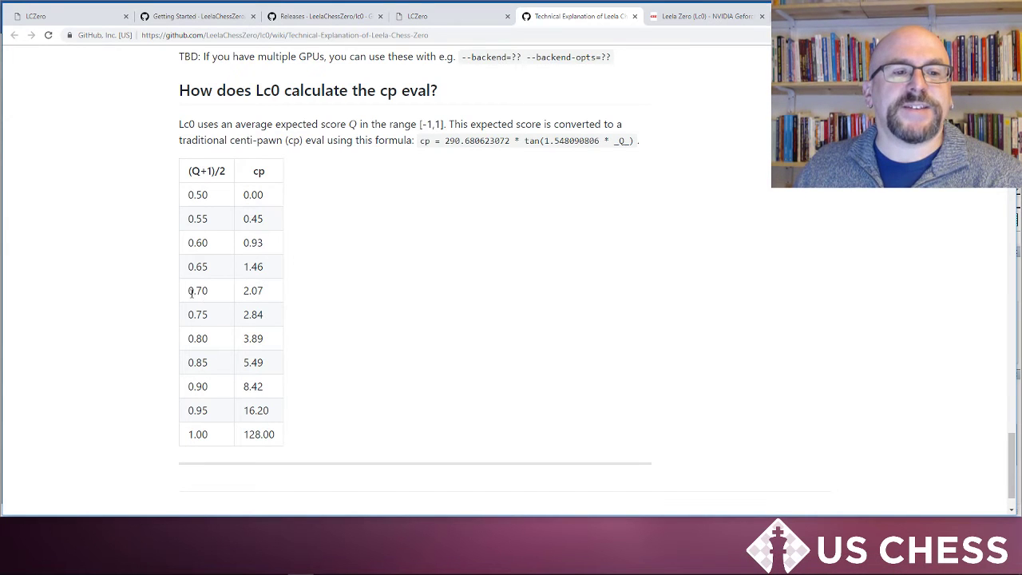
left_click_drag(195, 291, 257, 292)
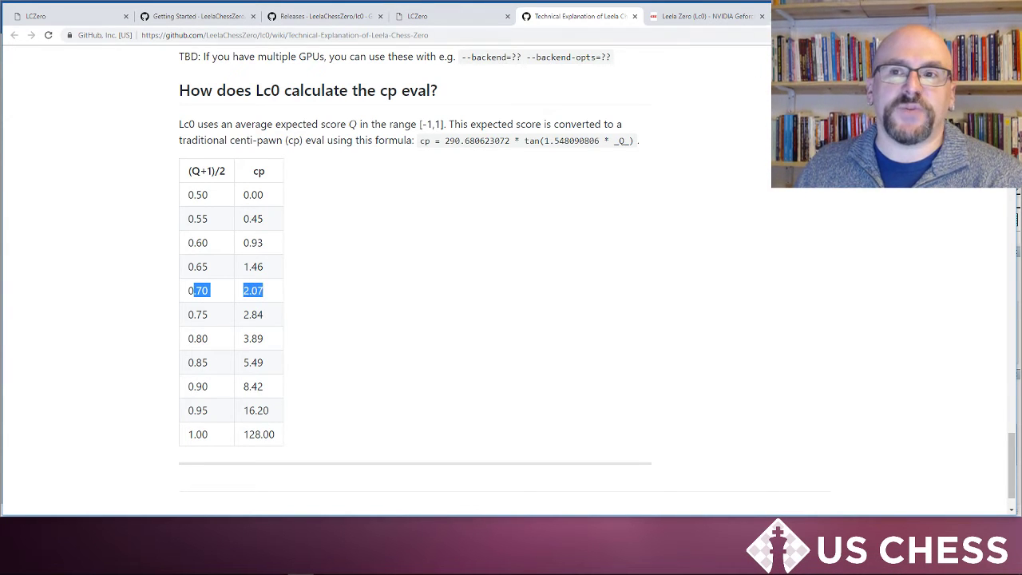
left_click(352, 566)
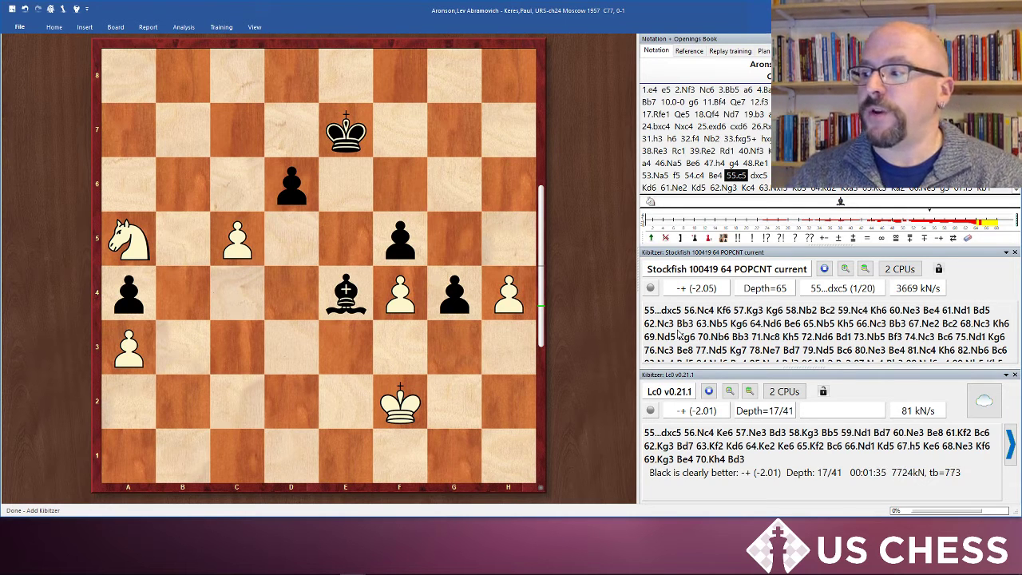
Step: Load the next game, Bannik–Petrosian, and step through its opening moves to 11.Bh4 while comparing the engine evaluations
key("ctrl+Down")
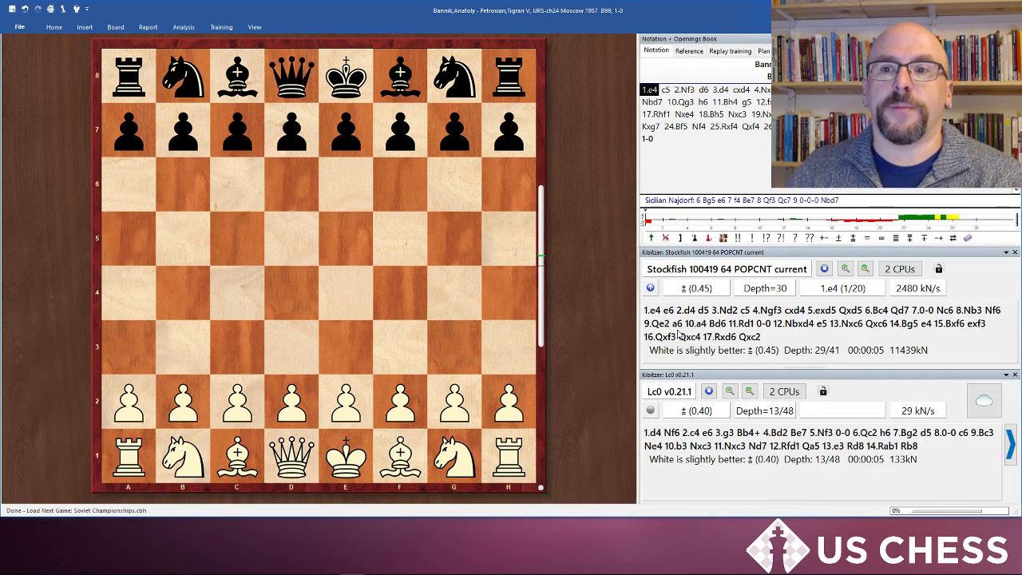
key("Right")
key("Right")
key("Right")
key("Right")
key("Right")
key("Right")
key("Right")
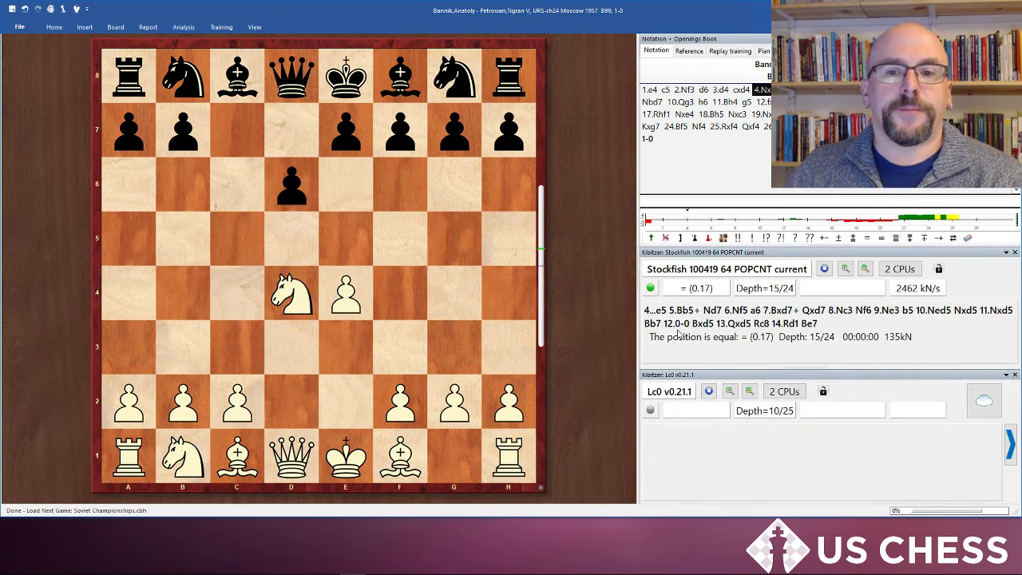
key("Right")
key("Right")
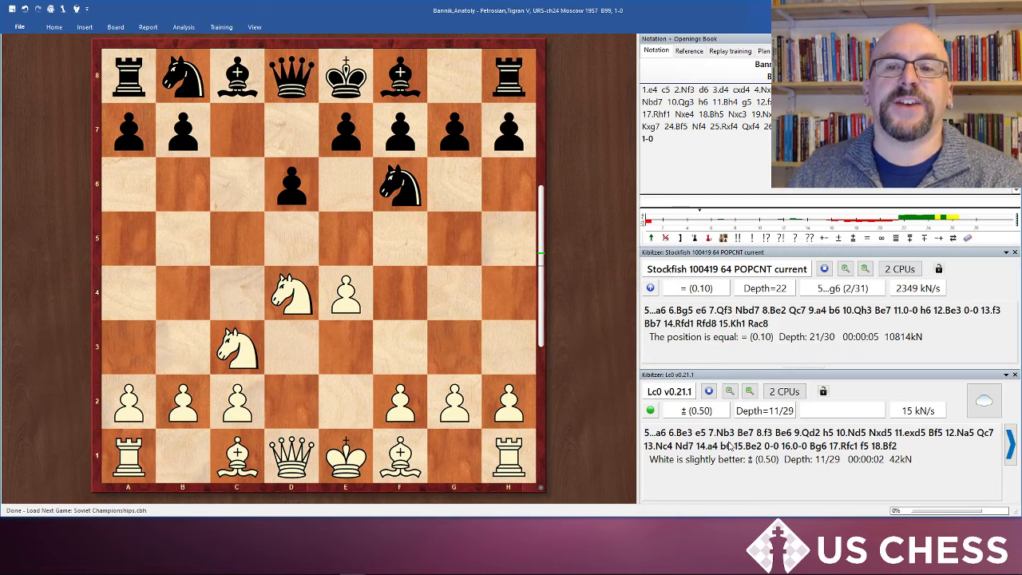
key("Right")
key("Right")
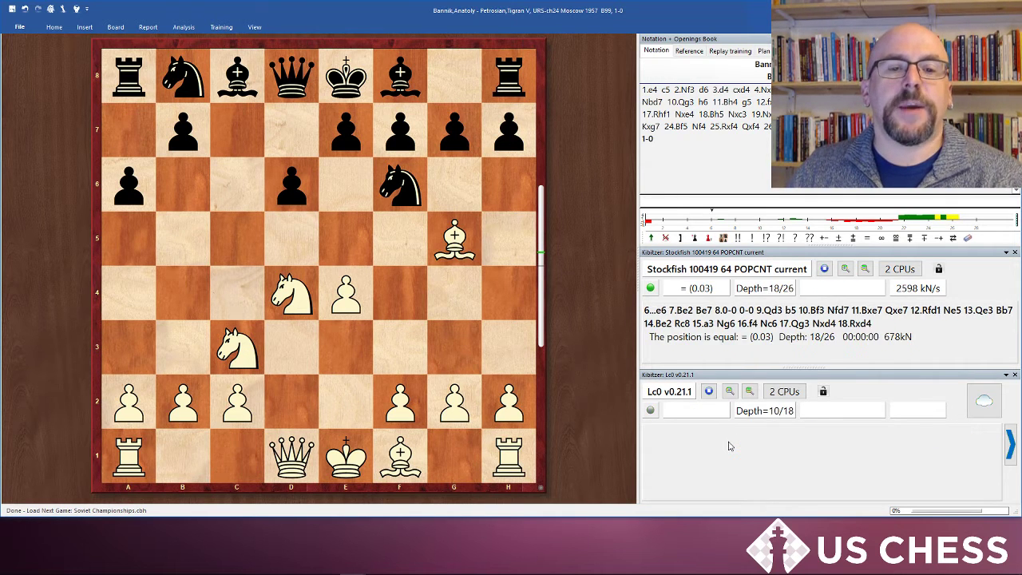
key("Right")
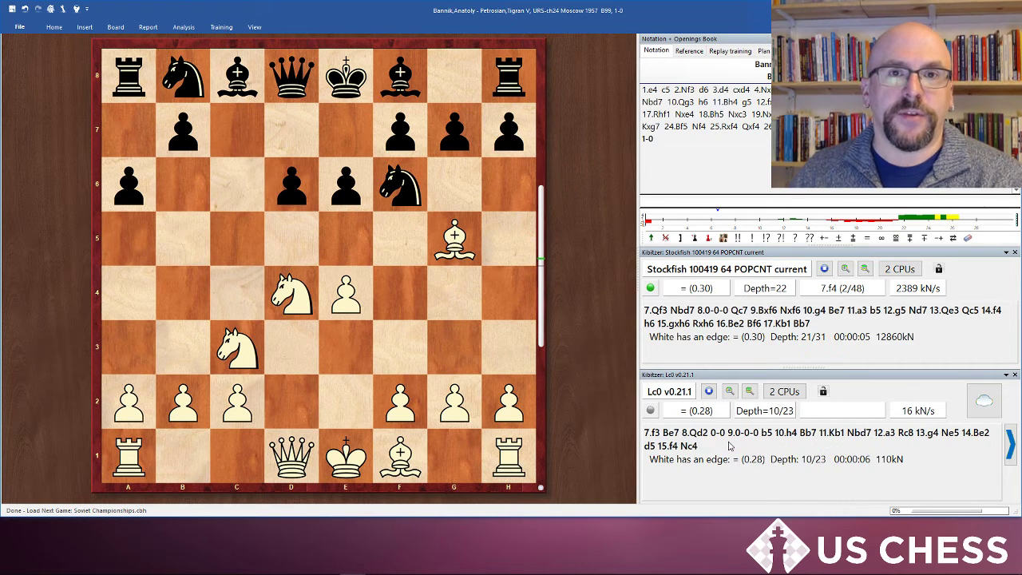
key("Right")
key("Right")
key("Right")
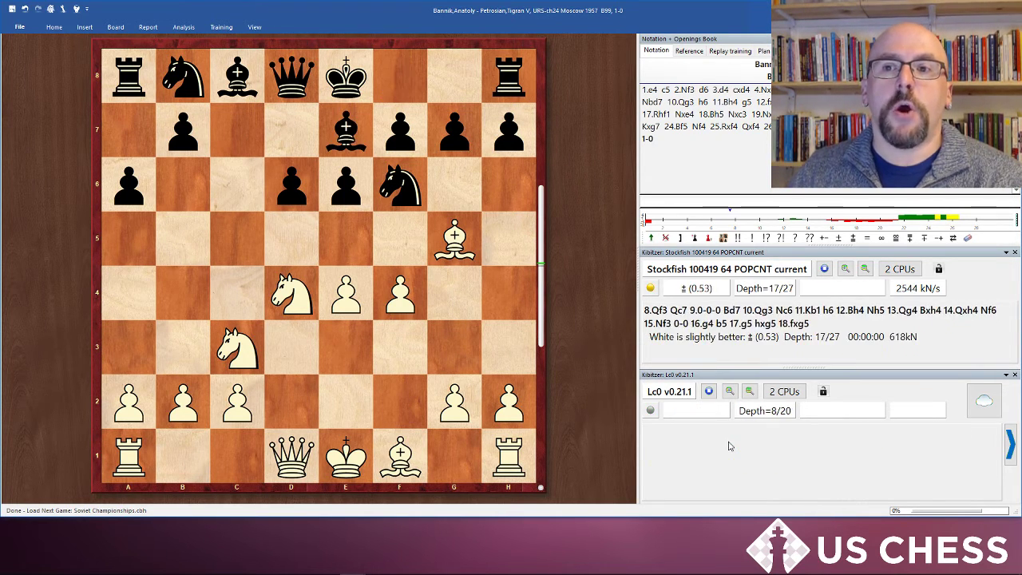
key("Right")
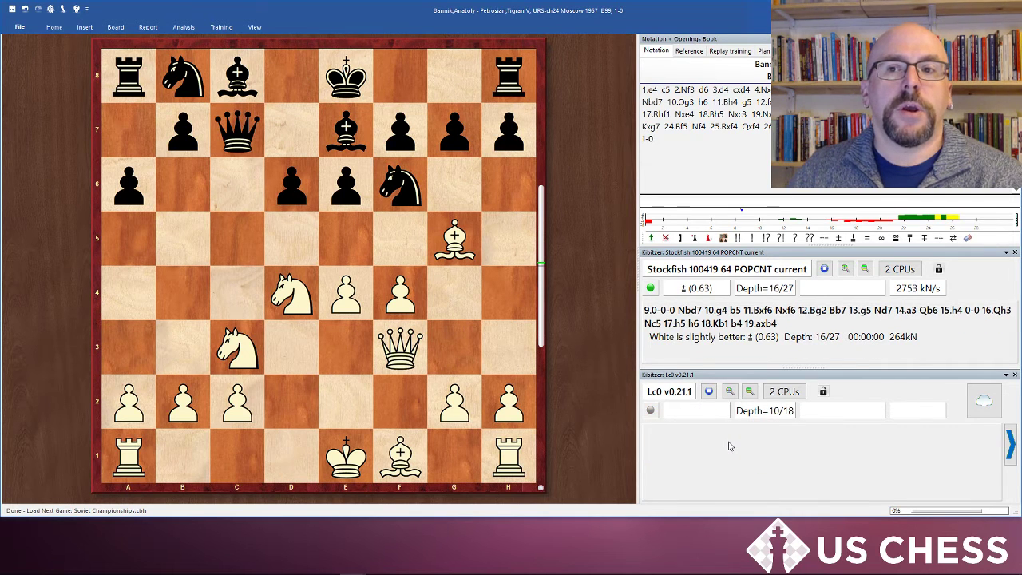
key("Right")
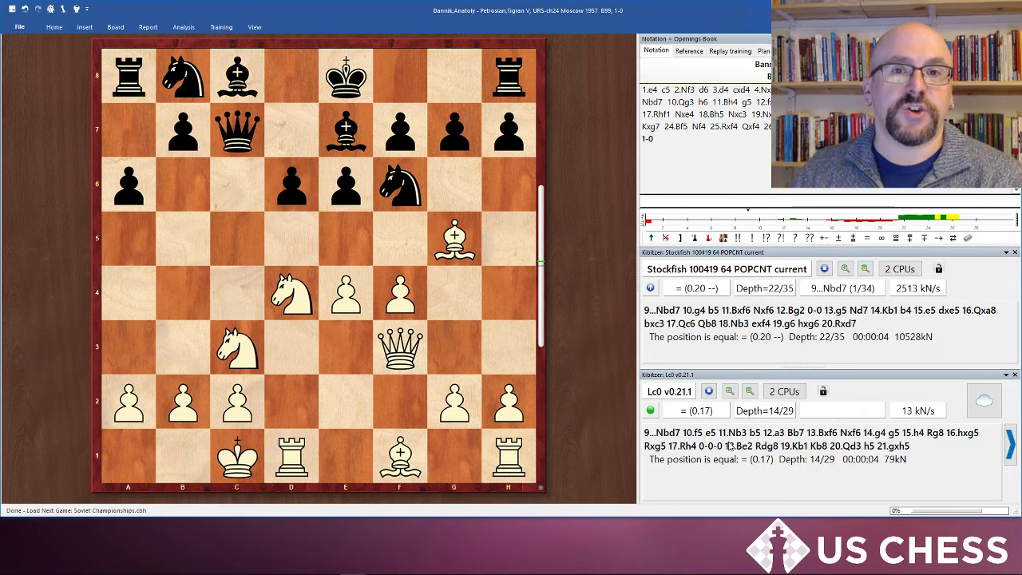
key("Right")
key("Right")
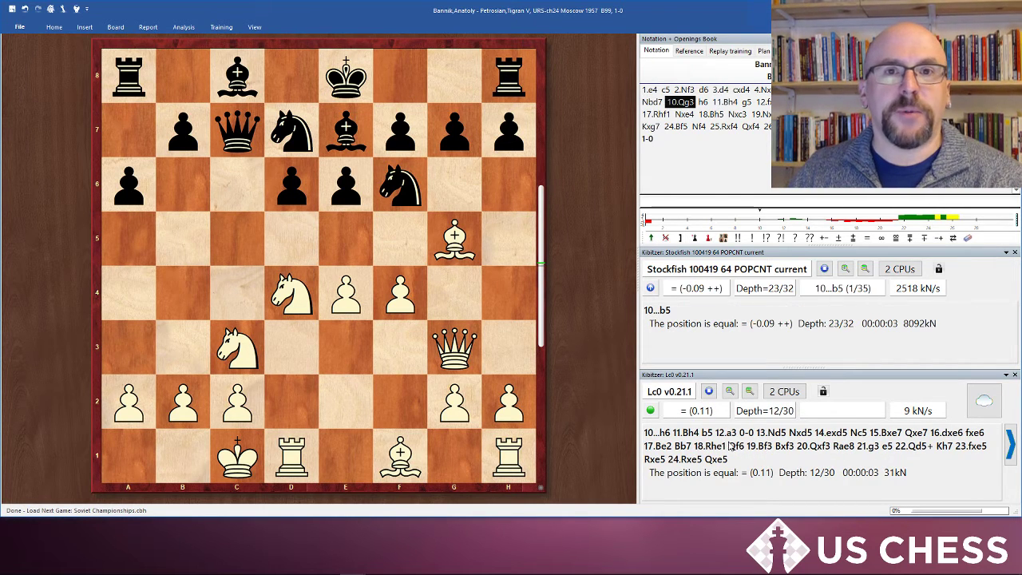
key("Right")
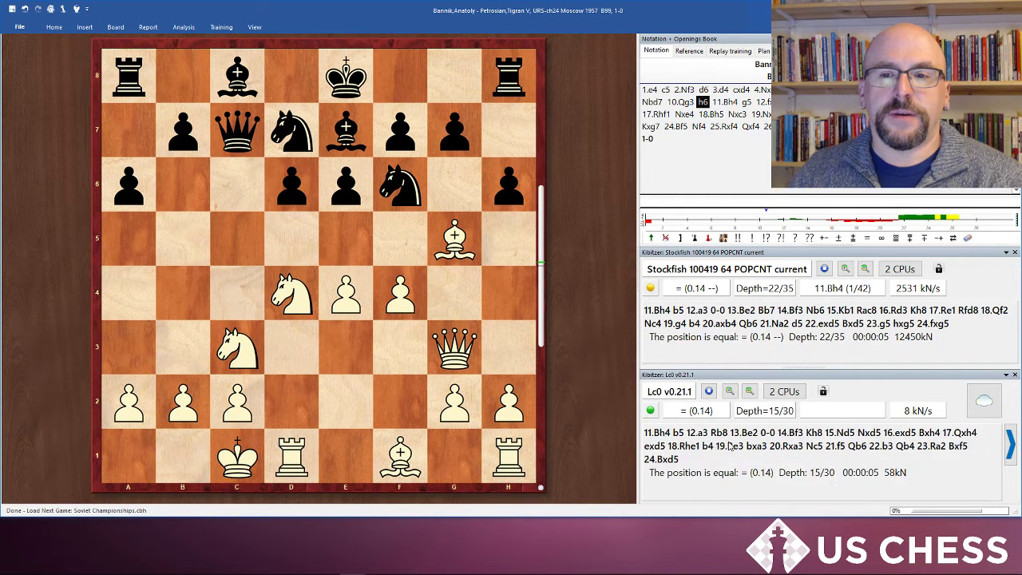
key("Right")
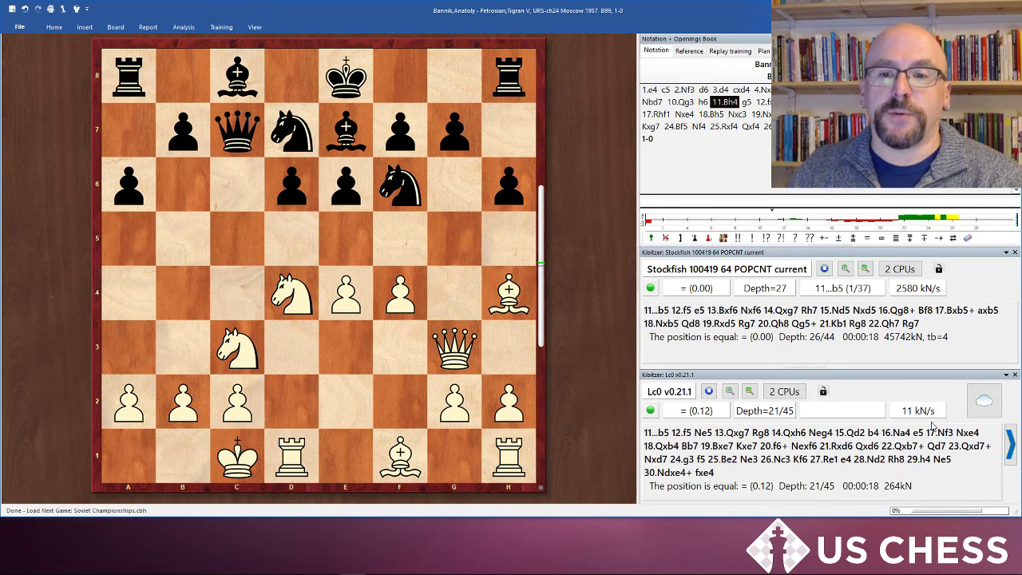
Step: Continue stepping through the game's middlegame moves up to 20.Bxg6, comparing Stockfish's and Lc0's evaluations
key("Right")
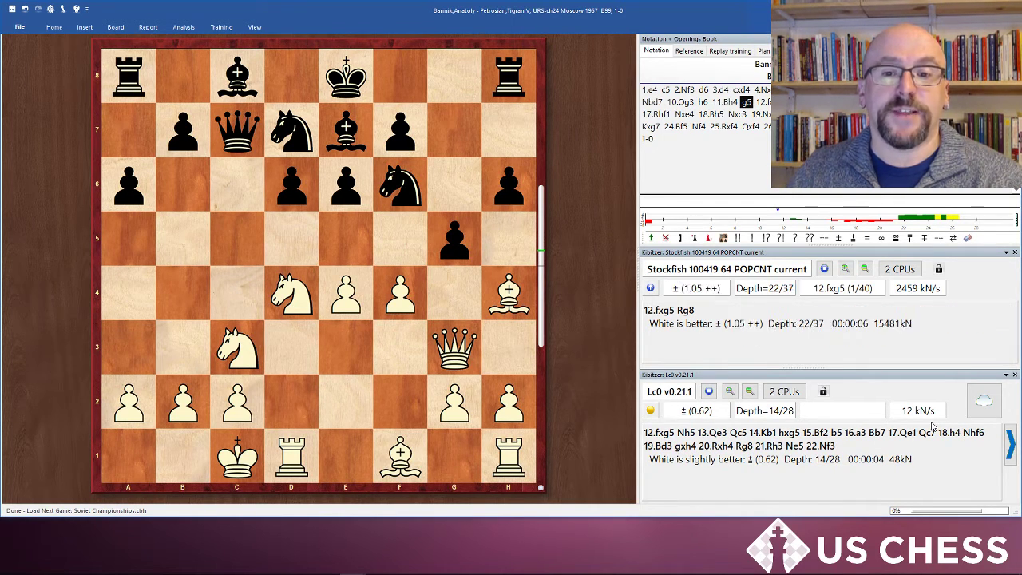
key("Right")
key("Right")
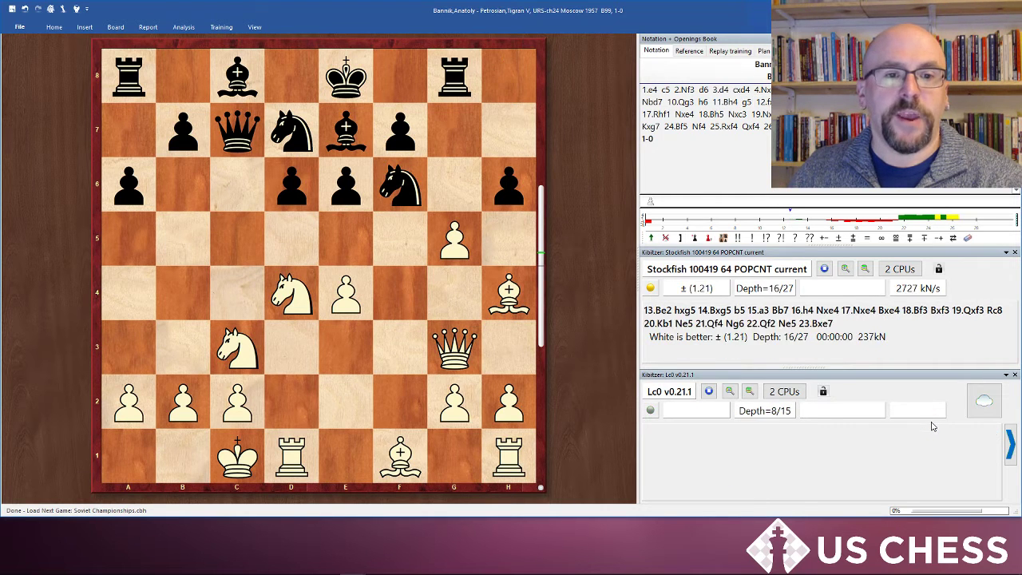
key("Right")
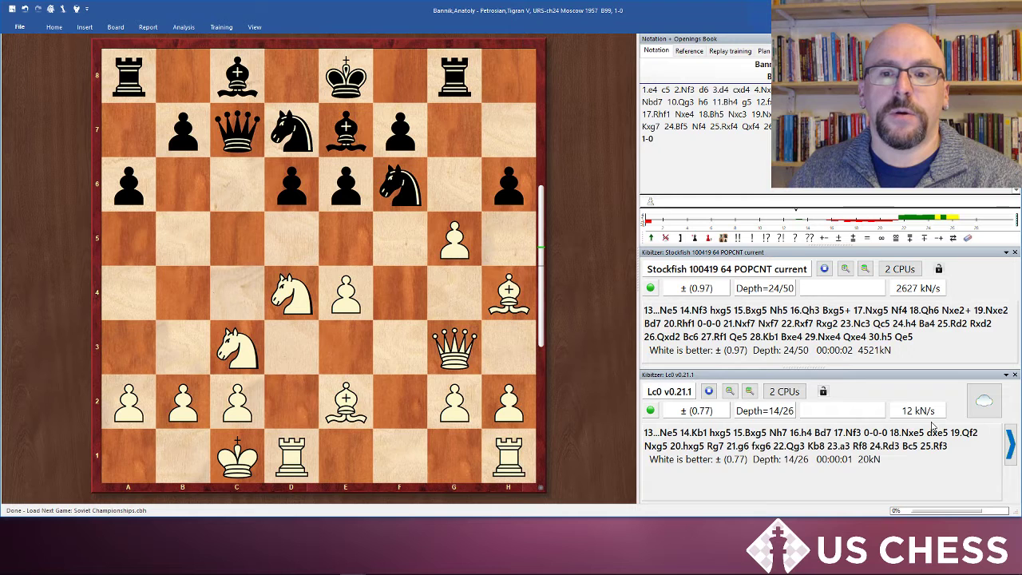
key("Right")
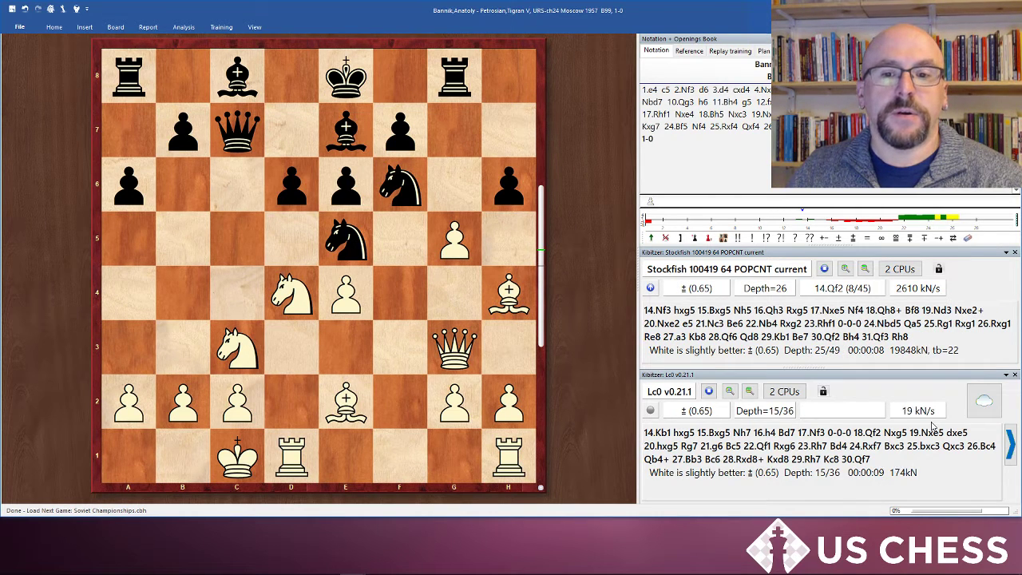
key("Right")
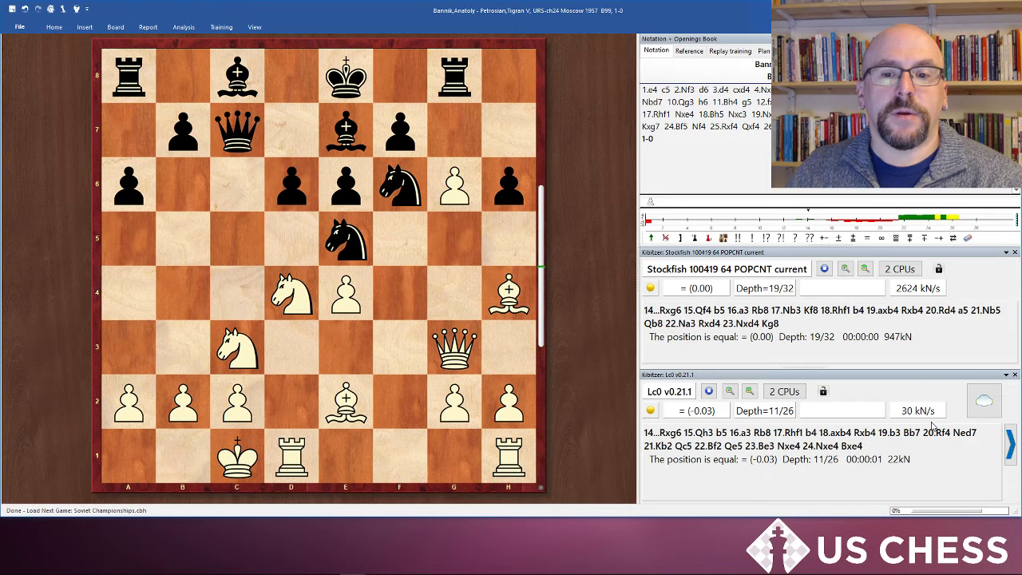
key("Right")
key("Right")
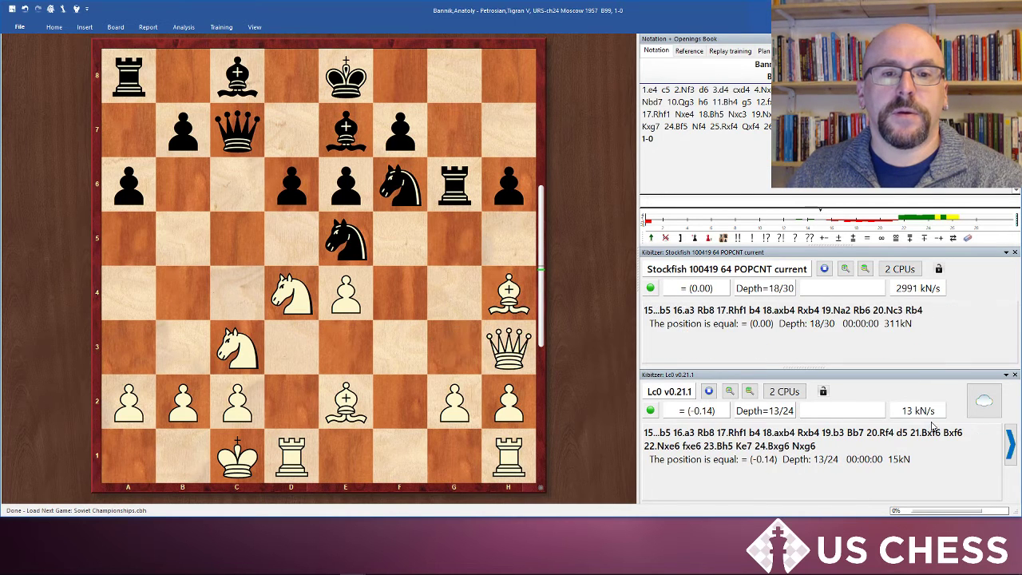
key("Right")
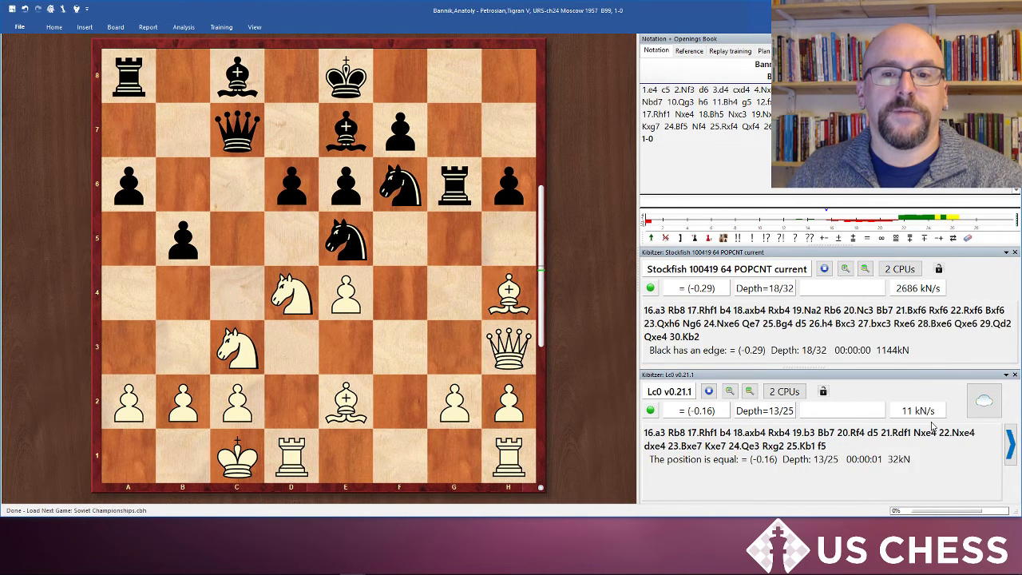
key("Right")
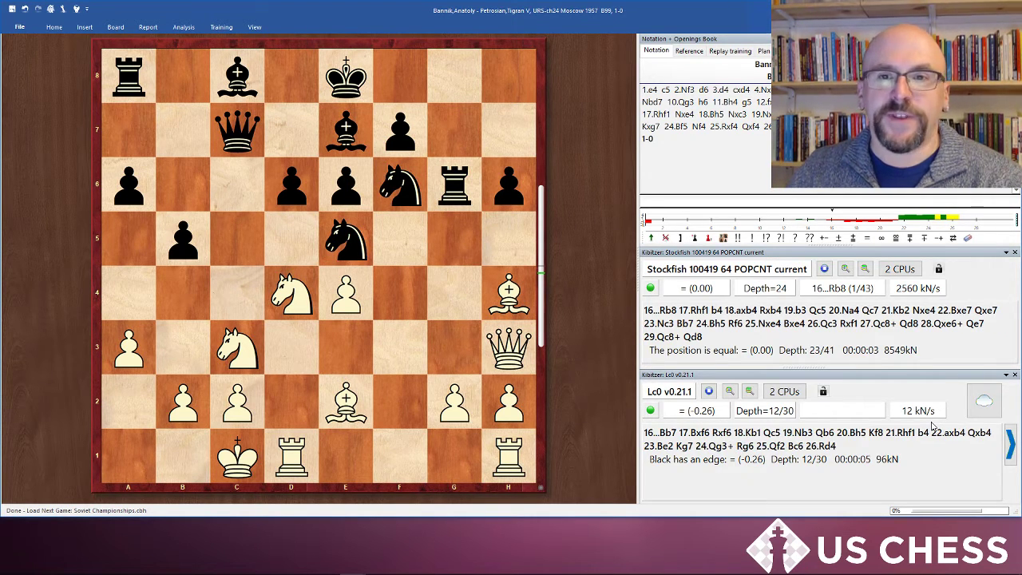
key("Right")
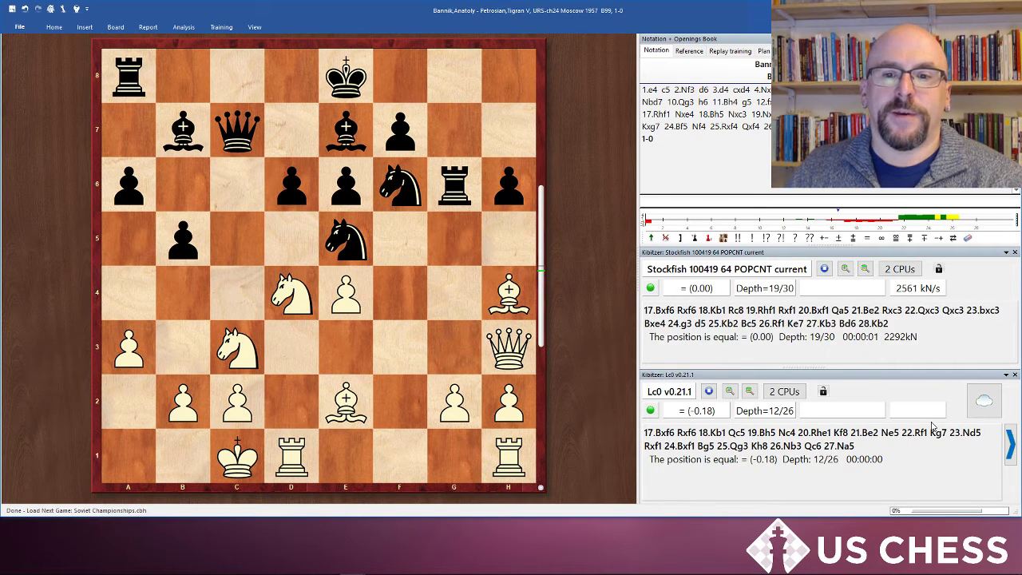
key("Right")
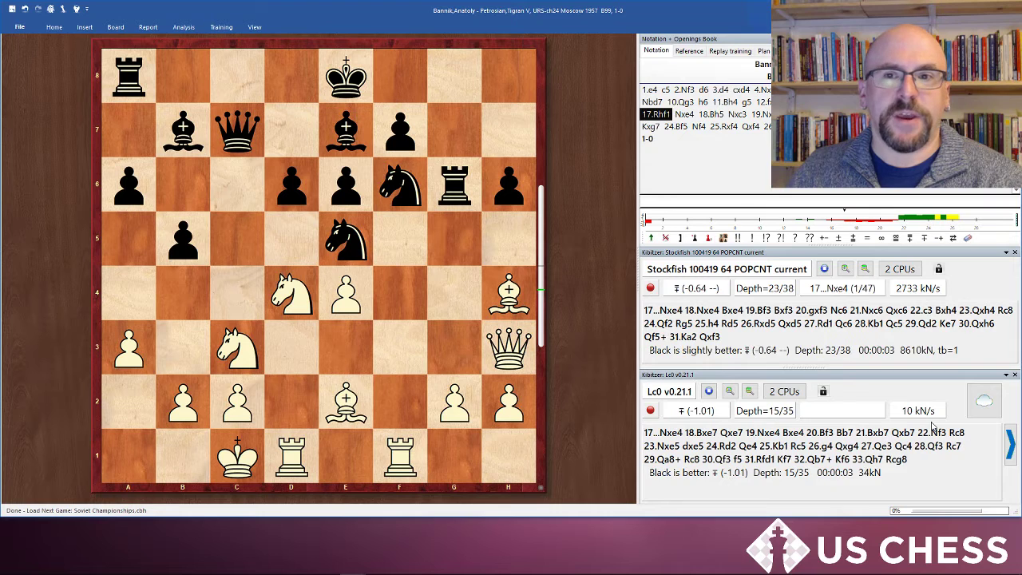
key("Right")
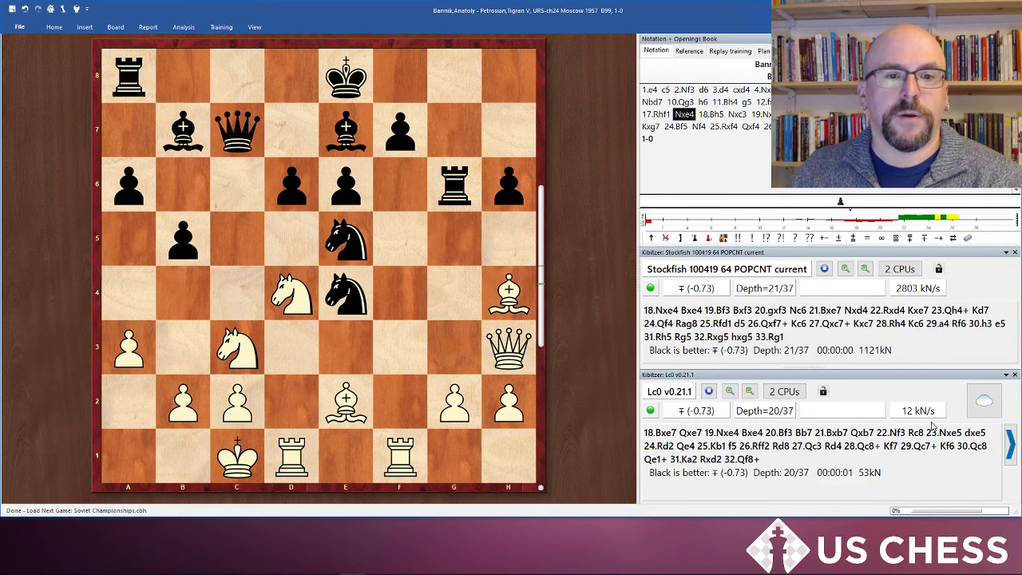
key("Right")
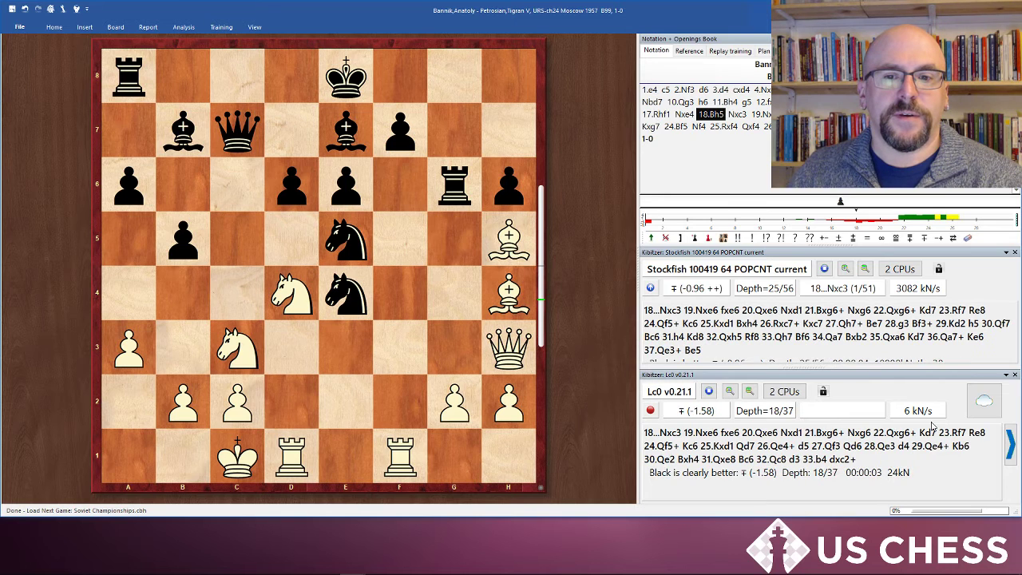
key("Right")
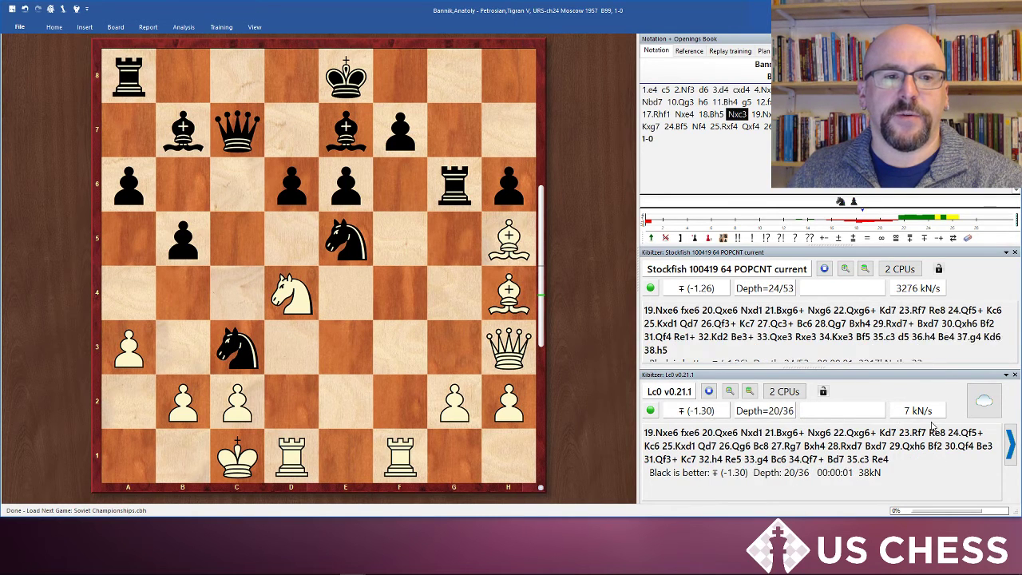
key("Right")
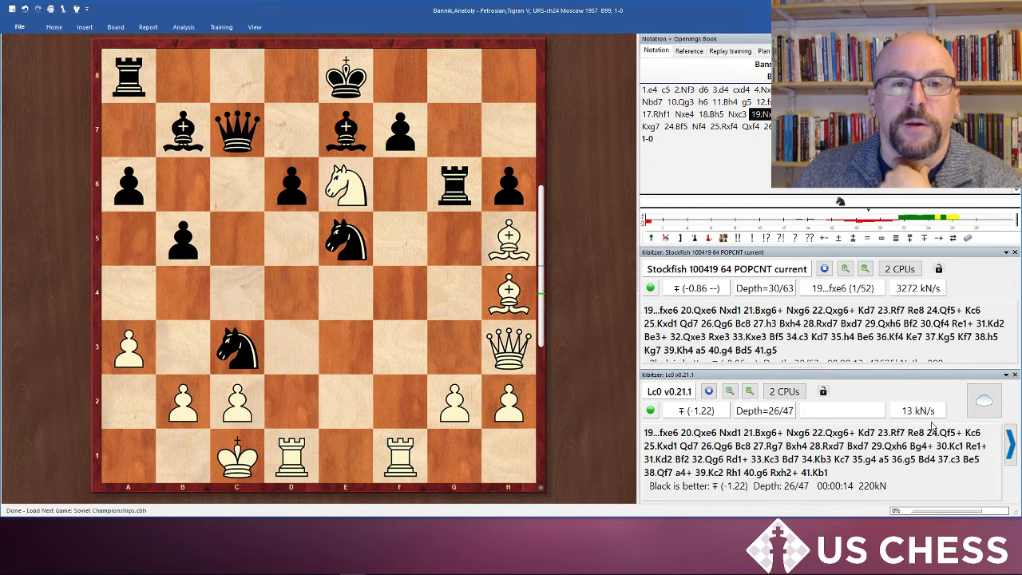
key("Right")
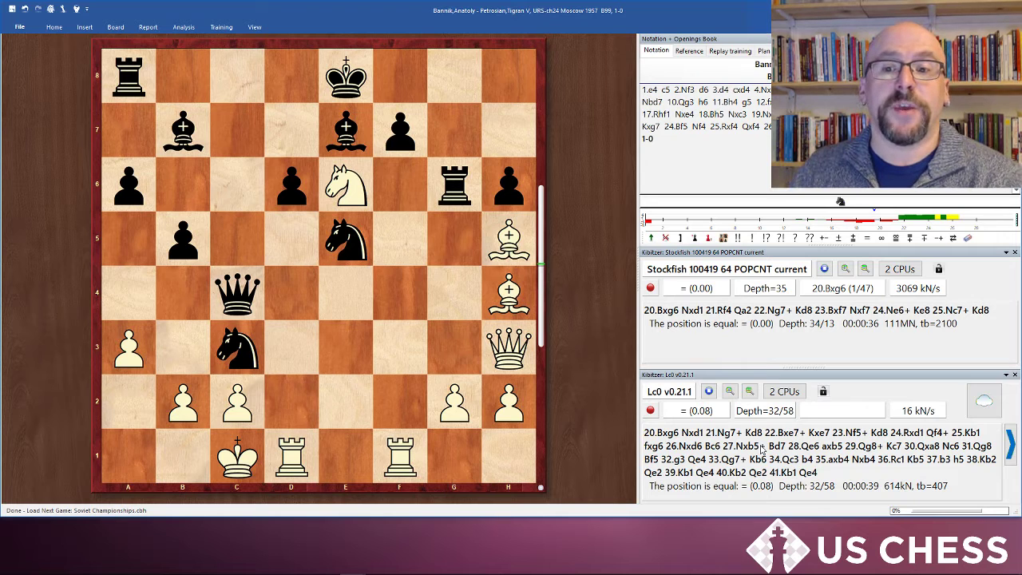
key("Right")
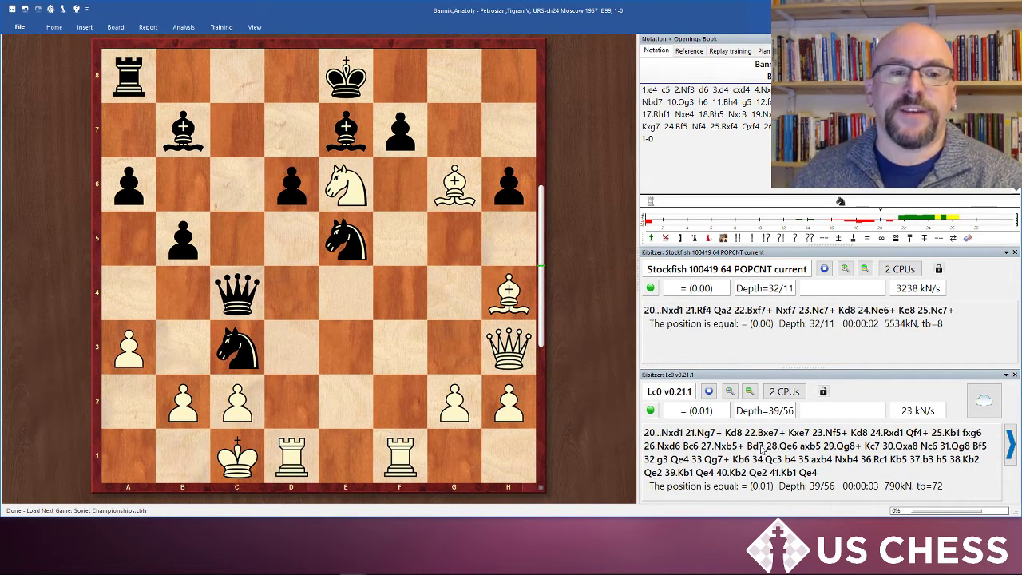
Step: Enter the variation 20...Nxd1 21.Ng7+ on the board, then step back one move
left_click_drag(242, 361, 294, 455)
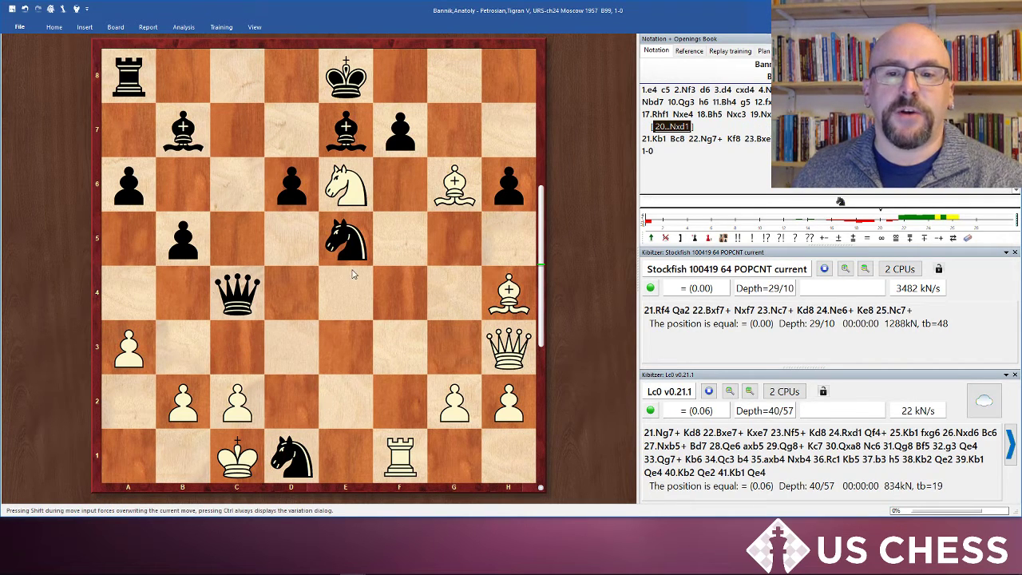
left_click_drag(352, 185, 455, 135)
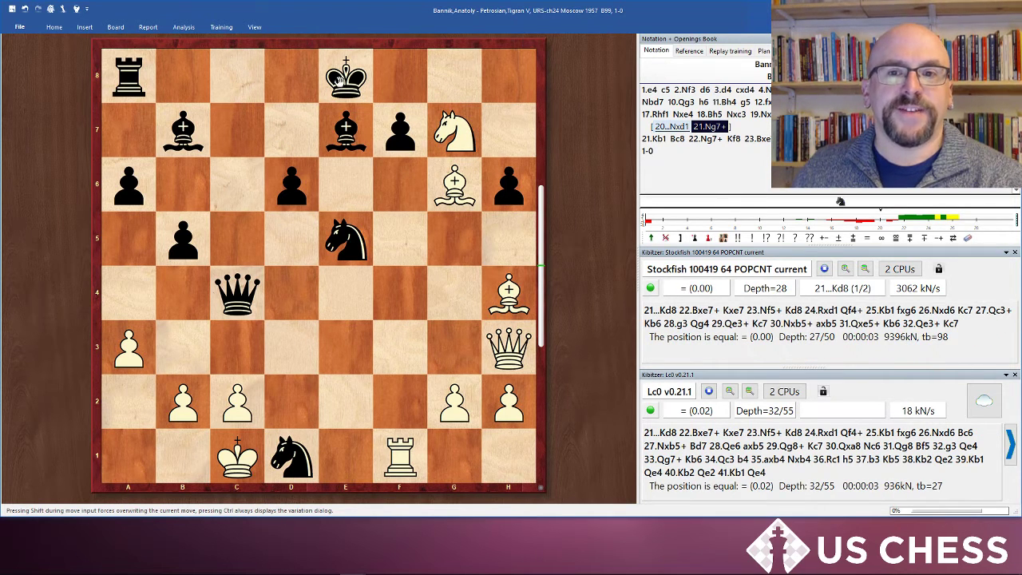
key("Left")
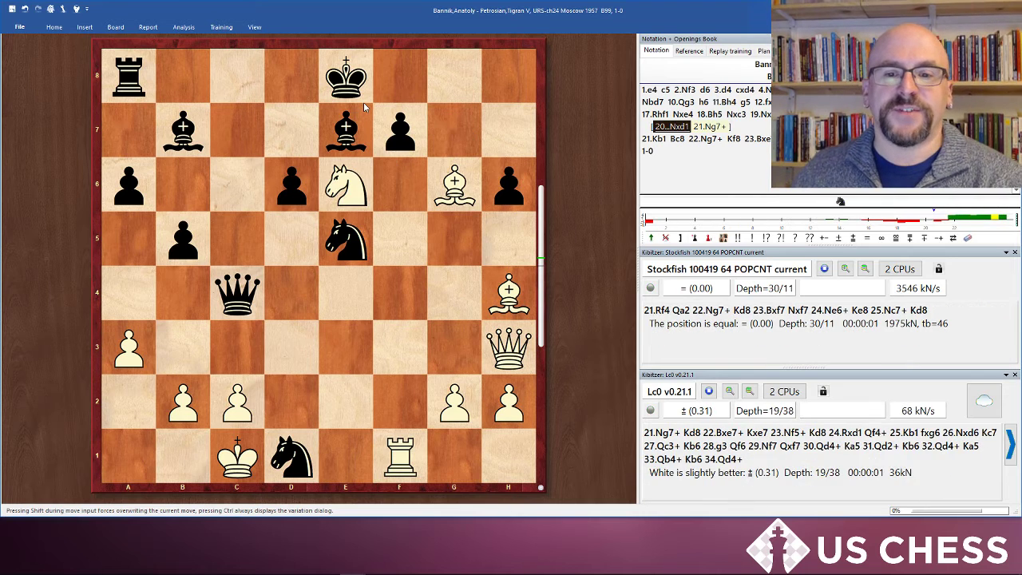
Step: Play 21.Rf4 instead of 21.Ng7+ and add it as a new variation
mouse_move(400, 455)
left_mouse_down()
mouse_move(415, 308)
mouse_move(408, 296)
left_mouse_up()
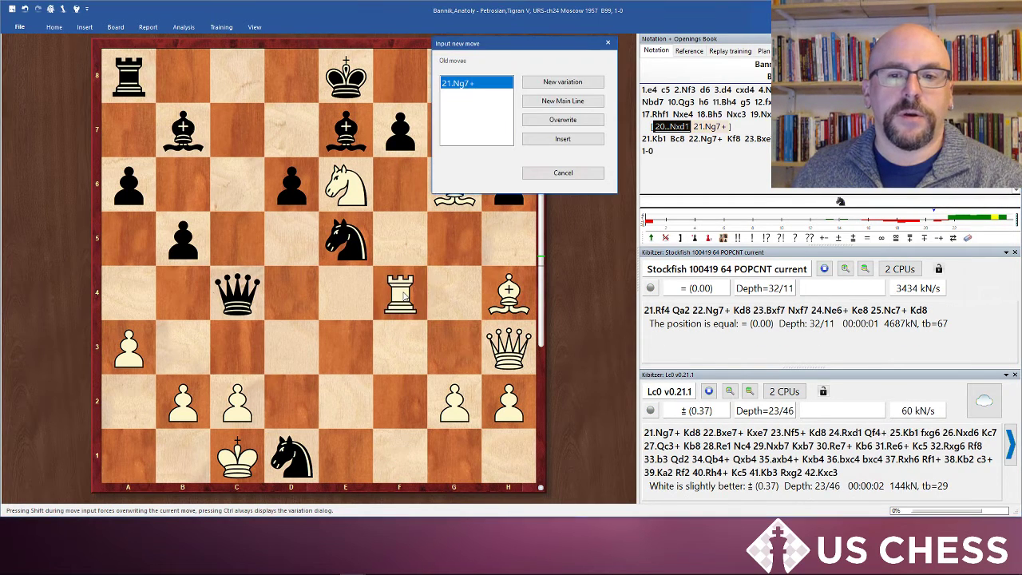
left_click(597, 84)
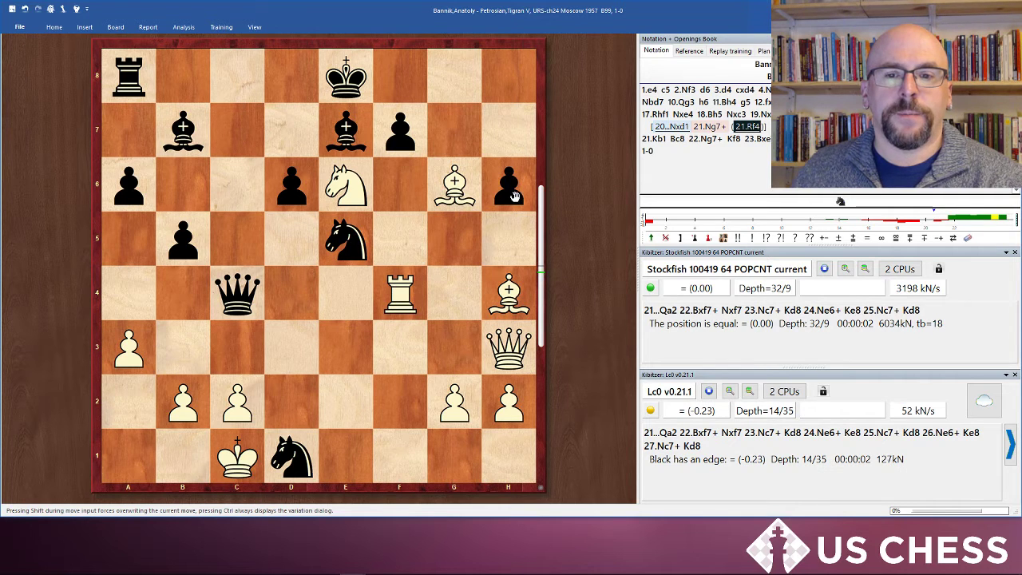
Step: Go back two moves to after 20.Bxg6 and pick the main-line move 20...Ne2+ from the variations
key("Left")
key("Left")
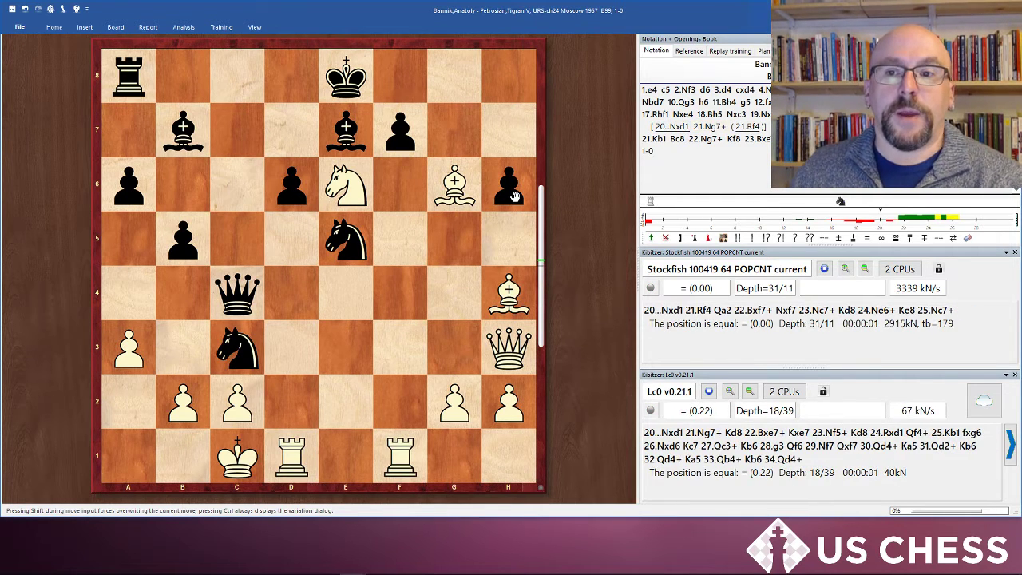
key("Right")
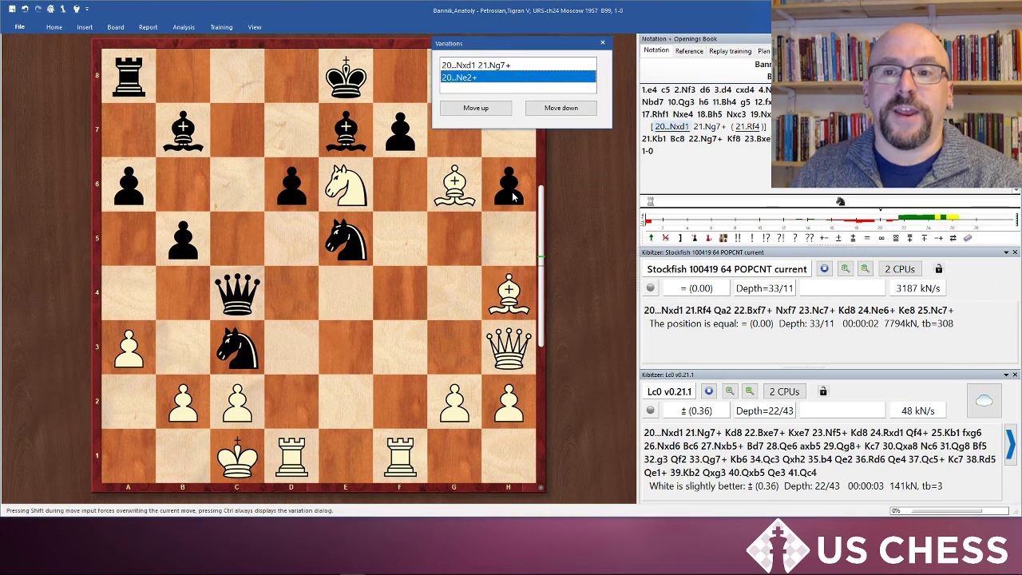
key("Right")
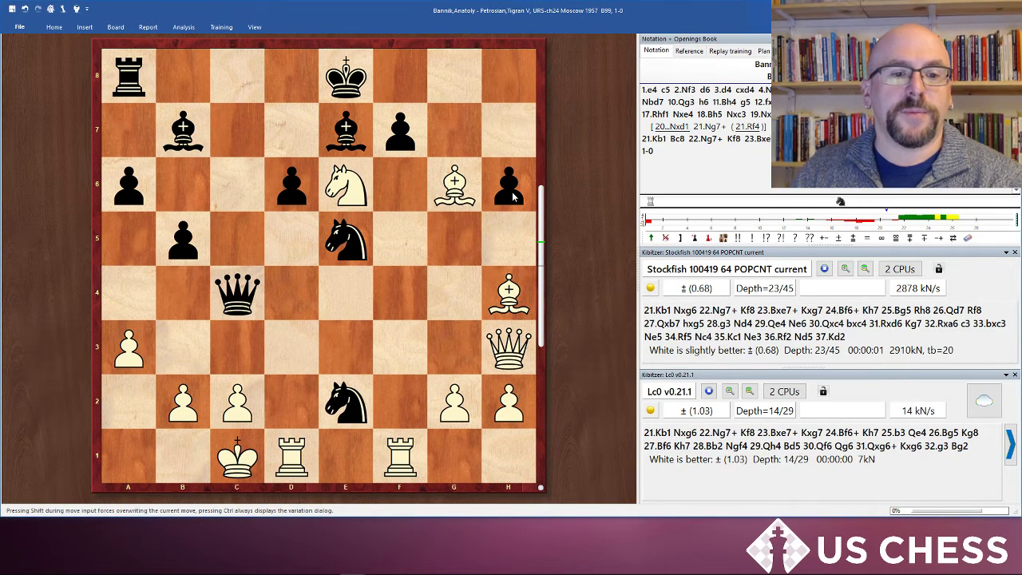
Step: Step through the main line from 21.Kb1 to 24.Bf5, comparing Stockfish's and Lc0's evaluations
key("Right")
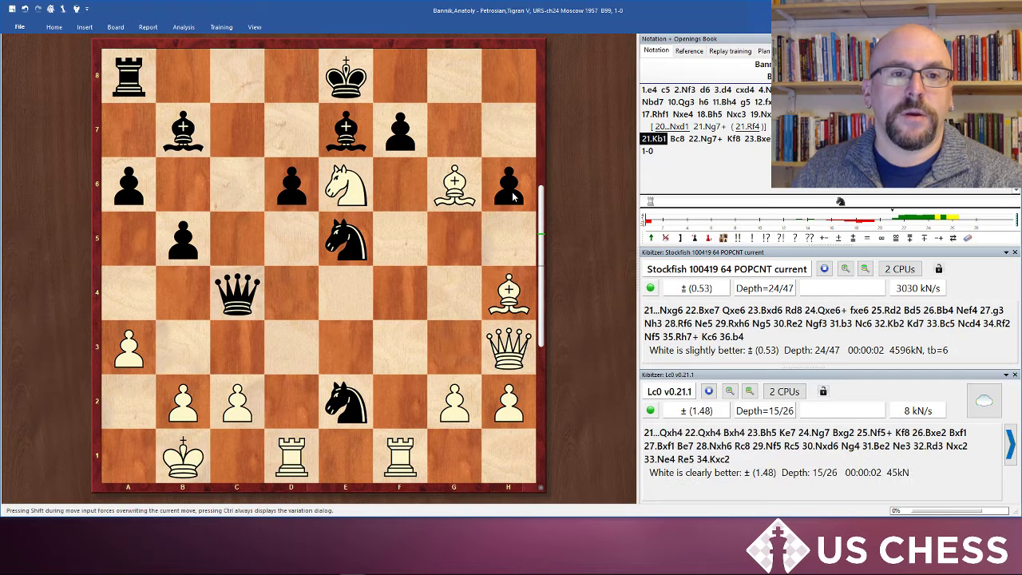
key("Right")
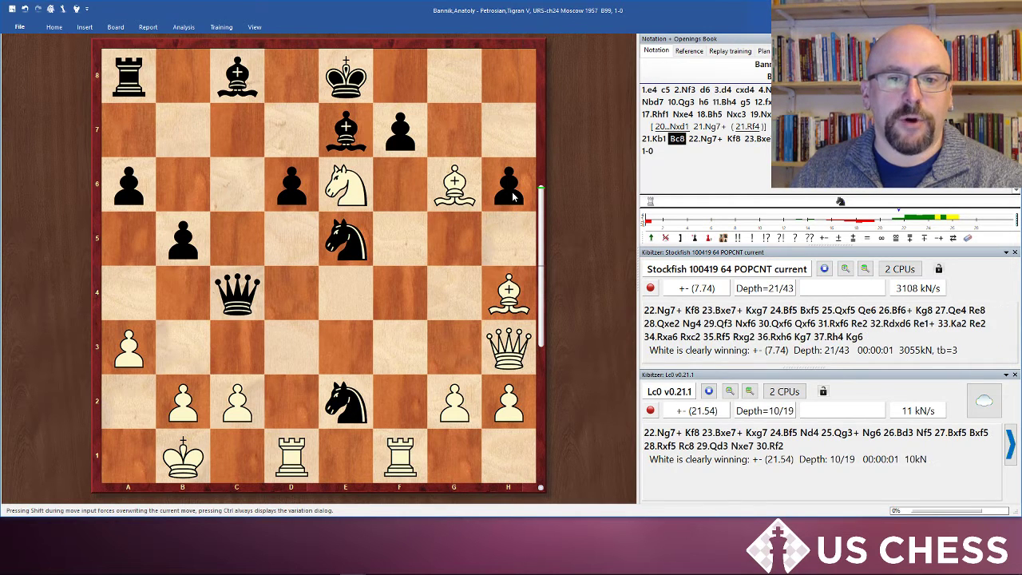
key("Right")
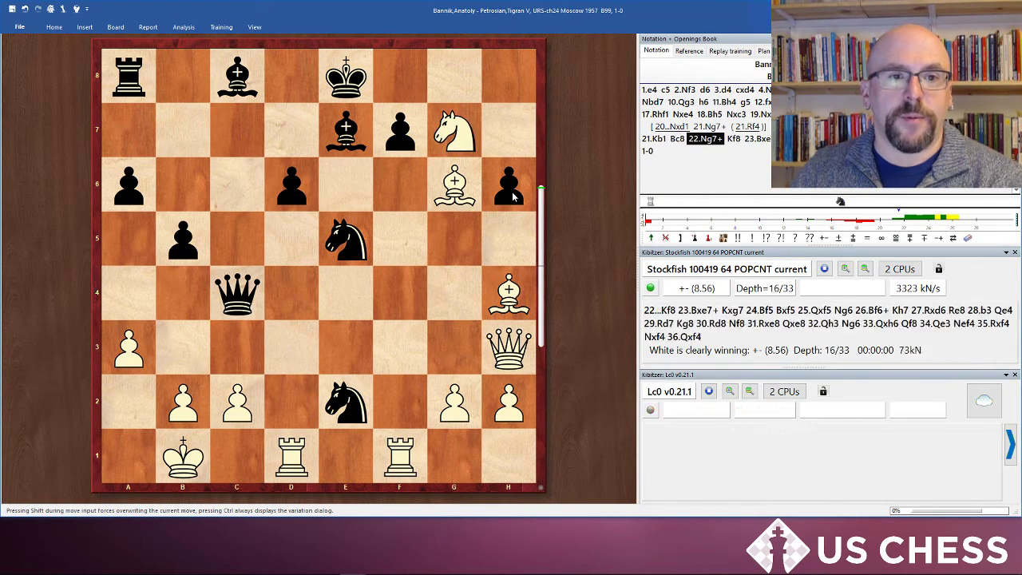
key("Right")
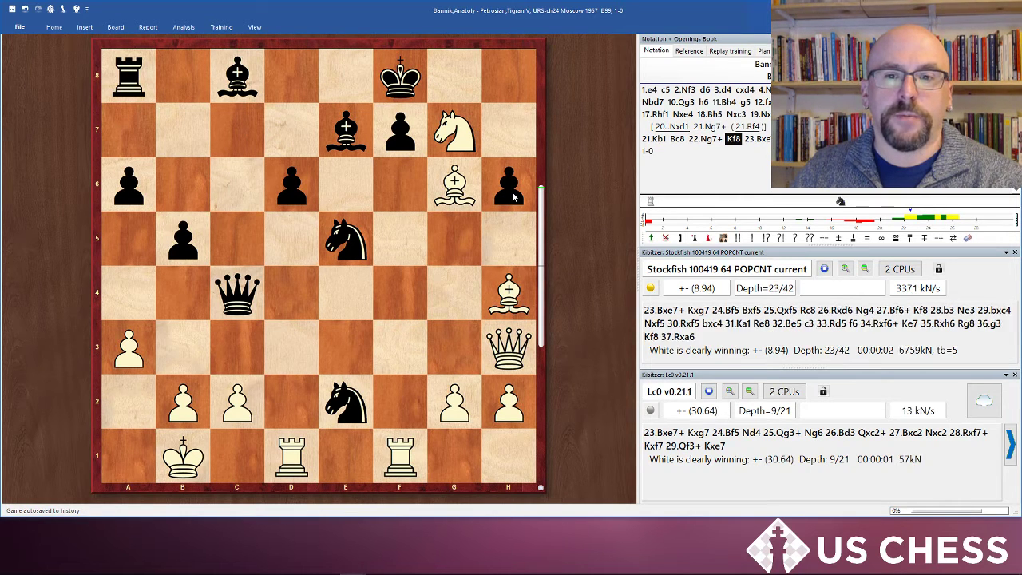
key("Right")
key("Right")
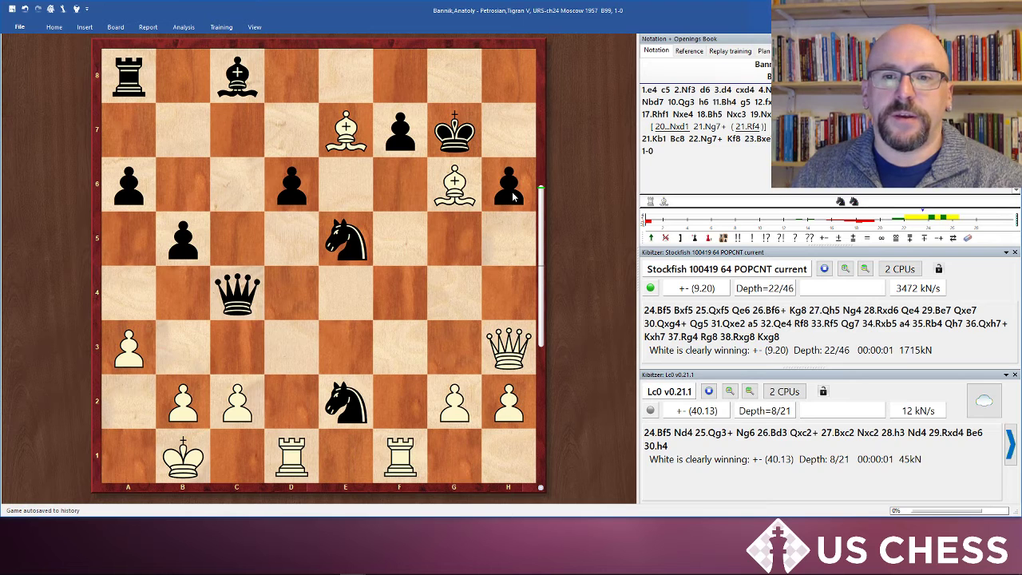
key("Right")
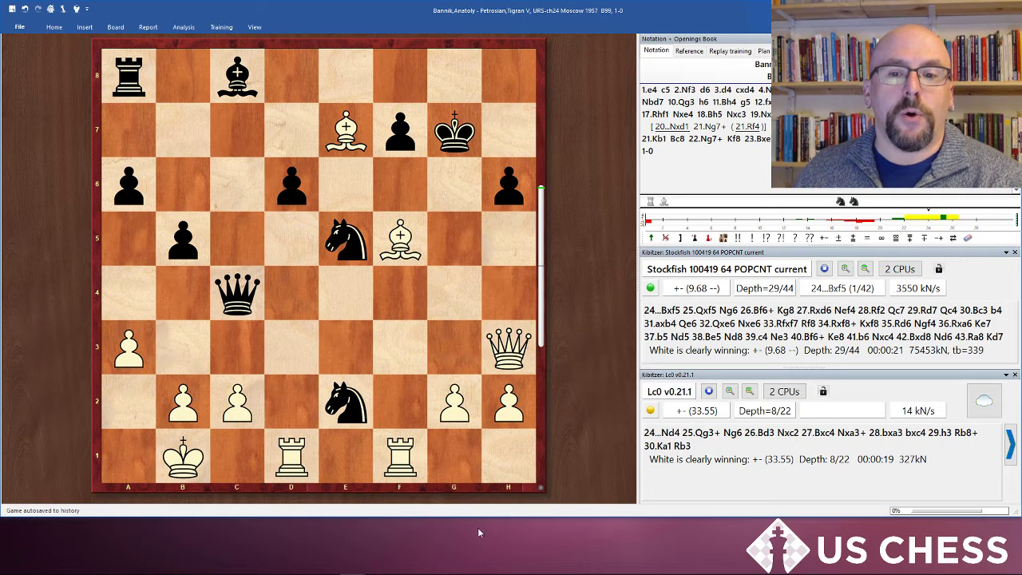
Step: Switch to the browser, highlight the 0.95 and 1.00 rows and then the whole centipawn conversion table, and return to ChessBase
mouse_move(93, 573)
left_click(300, 564)
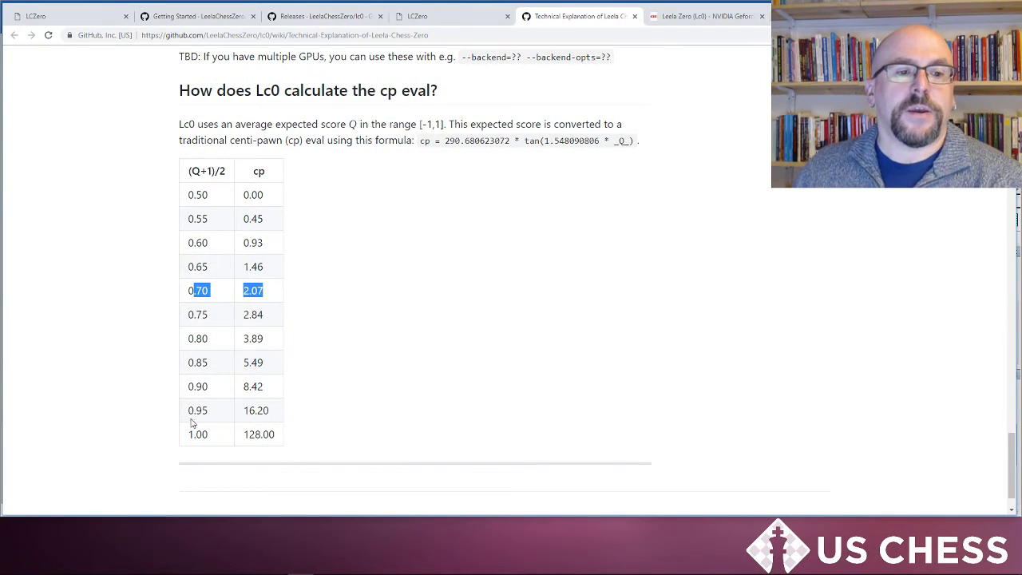
left_click_drag(190, 417, 274, 434)
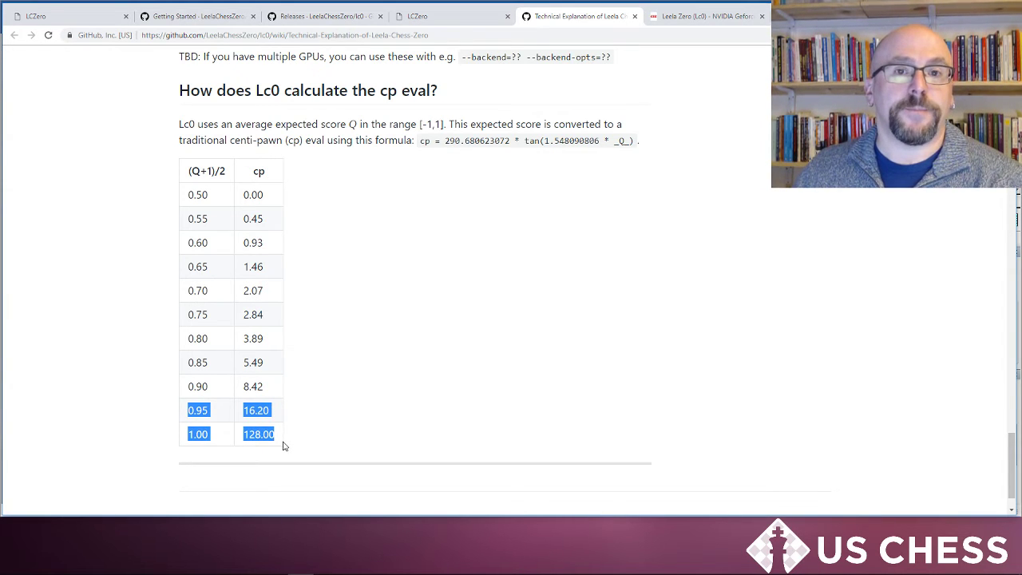
left_click(359, 336)
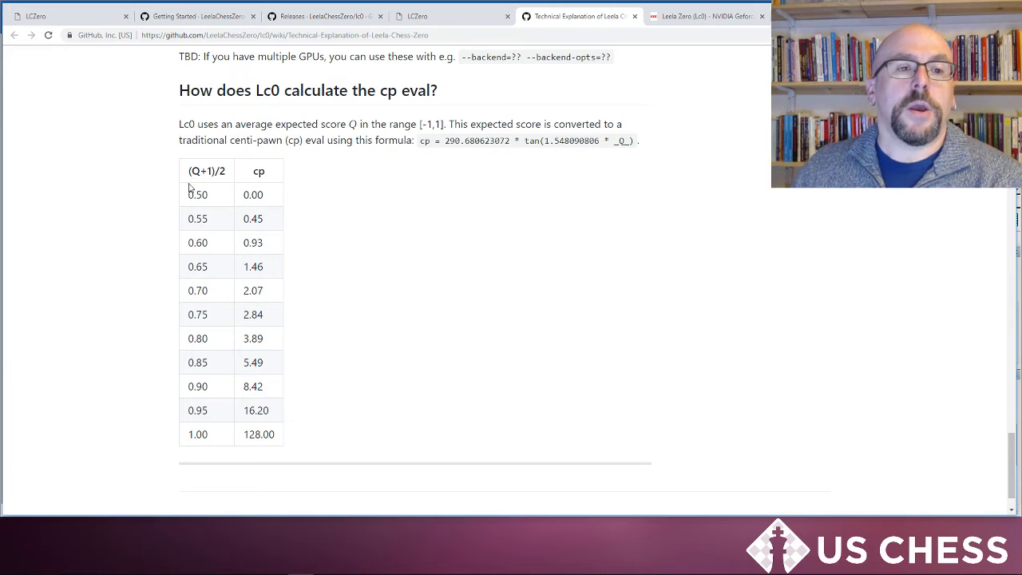
left_click_drag(182, 172, 281, 431)
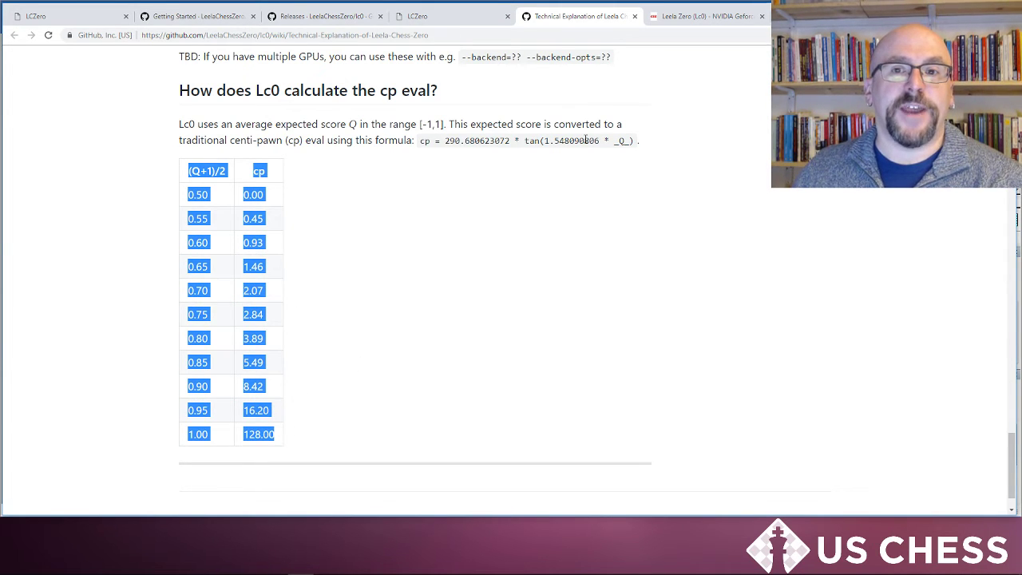
key("alt+Tab")
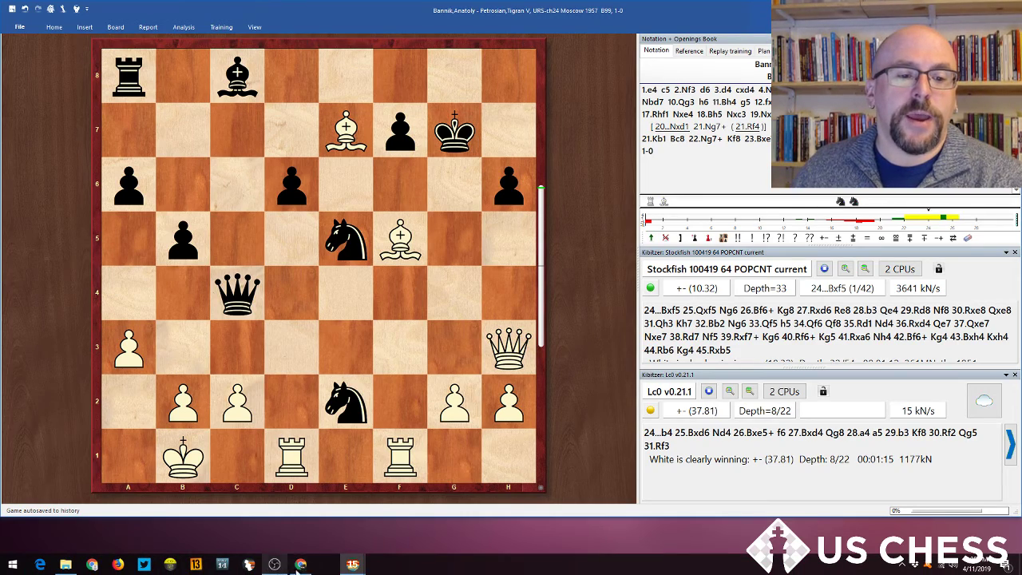
Step: Revisit the browser tabs for Getting Started, Lc0 releases, lczero.org networks and the RTX 2060 forum benchmark, then return to ChessBase
left_click(299, 568)
left_click(204, 21)
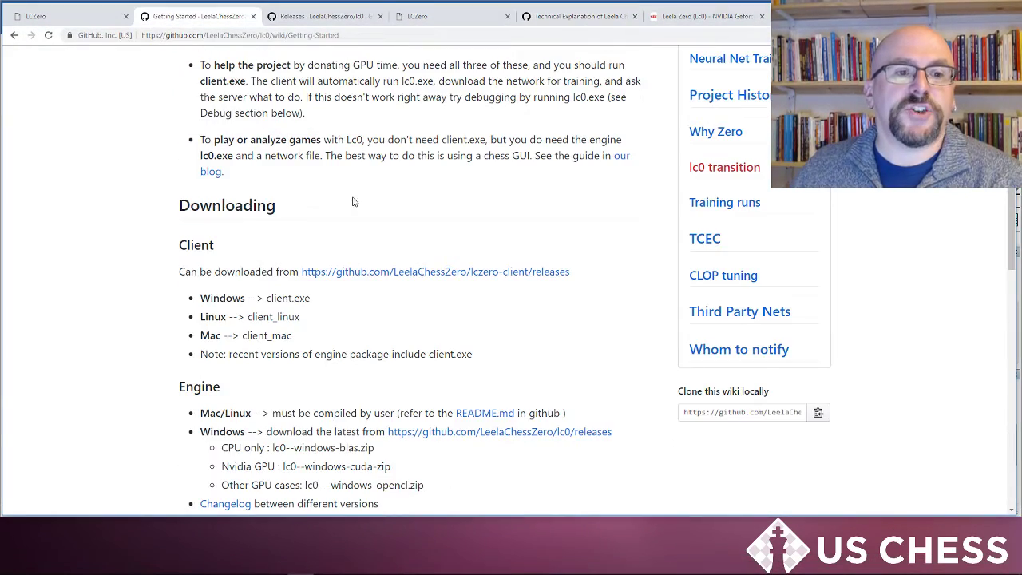
scroll(354, 201, "up", 1)
left_click(327, 16)
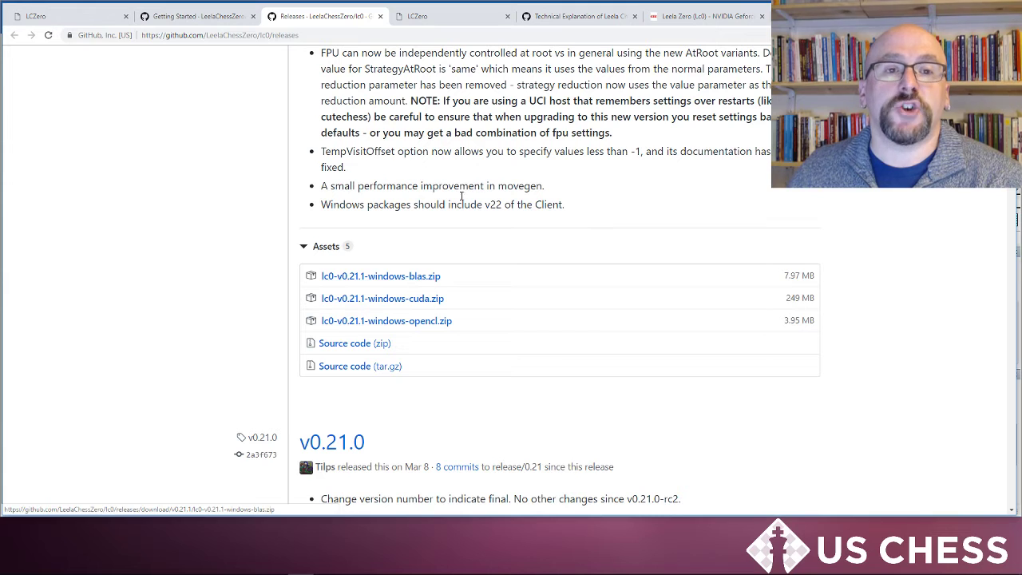
left_click(459, 15)
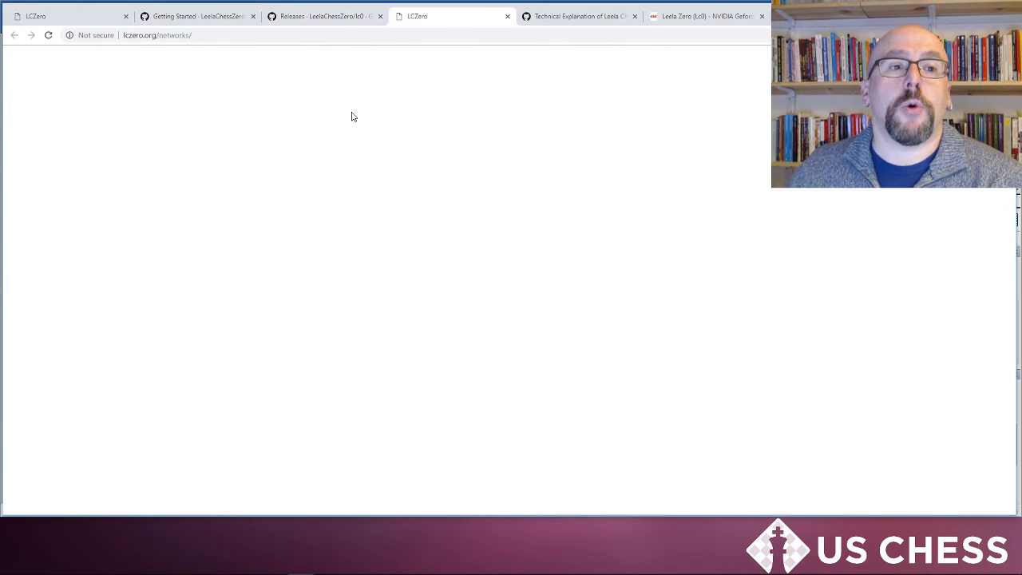
left_click(48, 35)
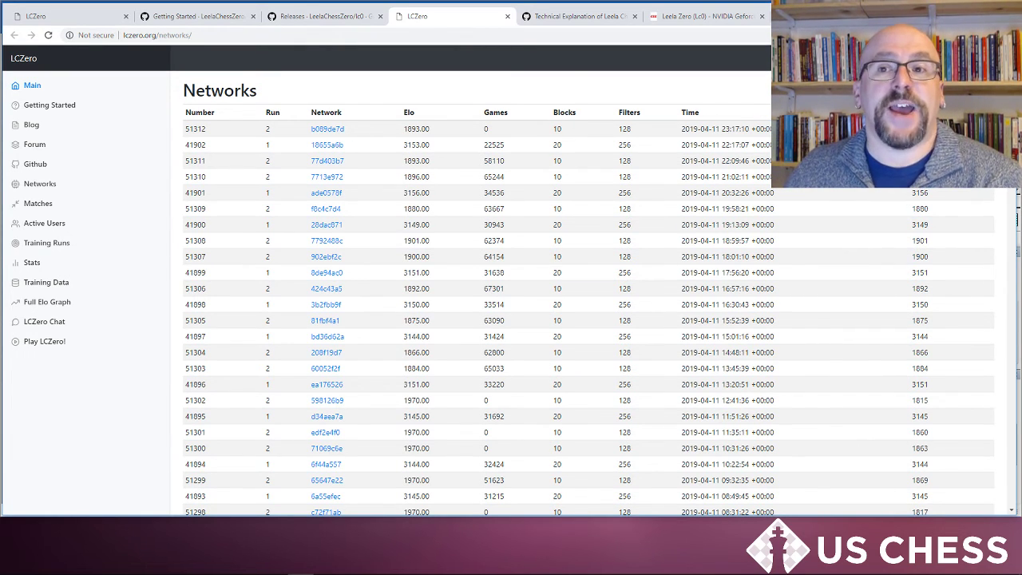
left_click(702, 18)
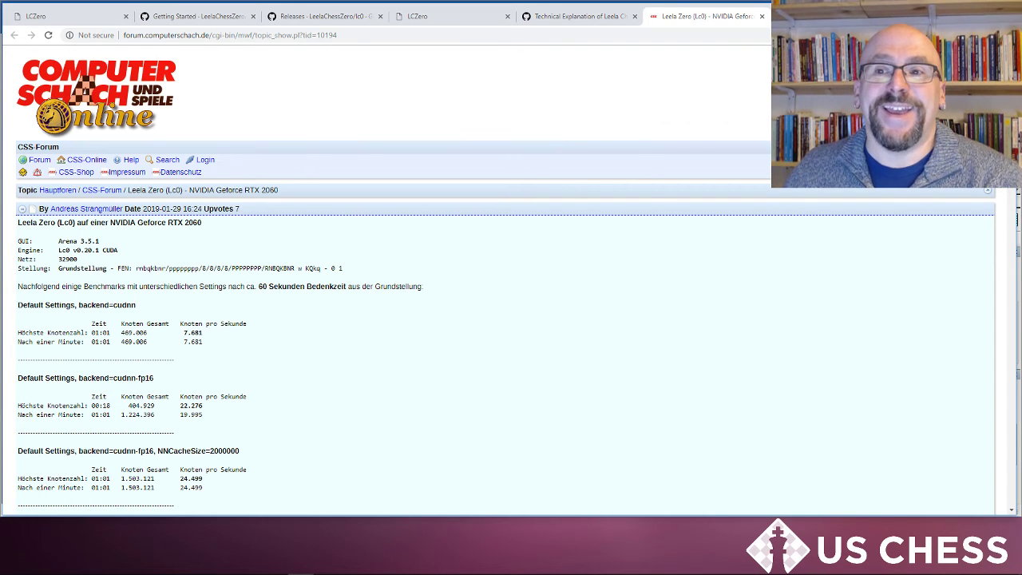
key("alt+Tab")
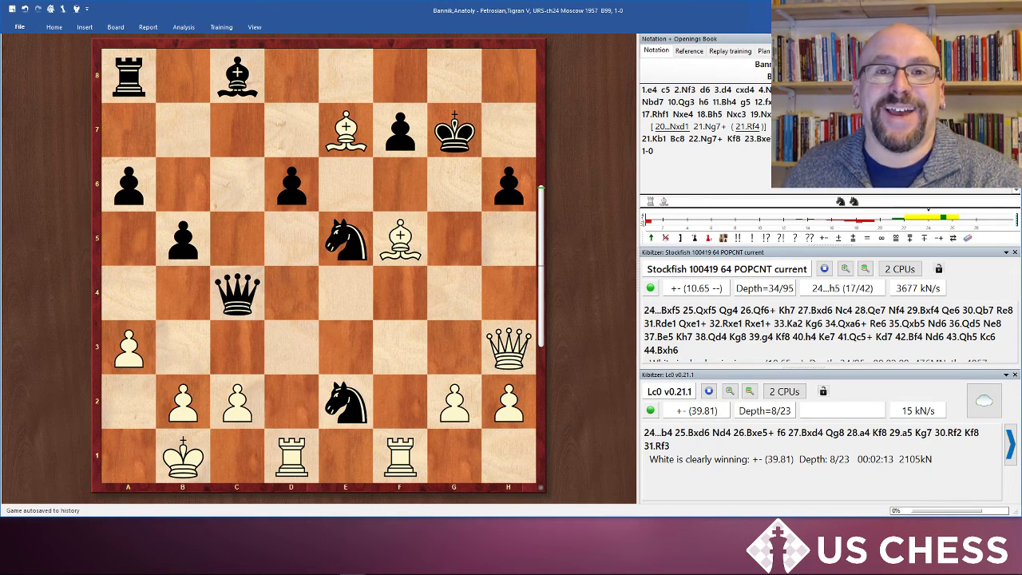